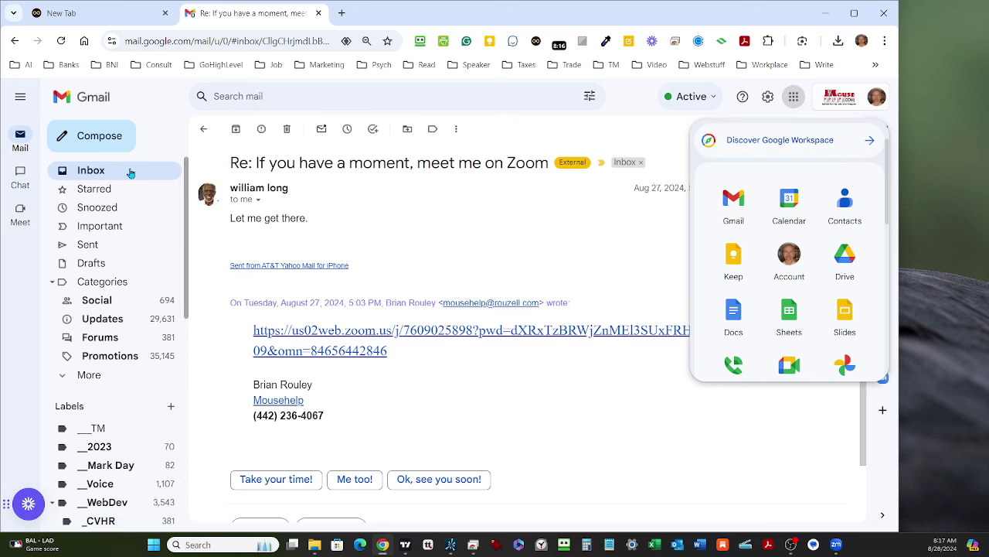
# - Open the "Re: If you have a moment, meet me on Zoom" message from the inbox and examine the list of Google apps
pyautogui.click(93, 170)
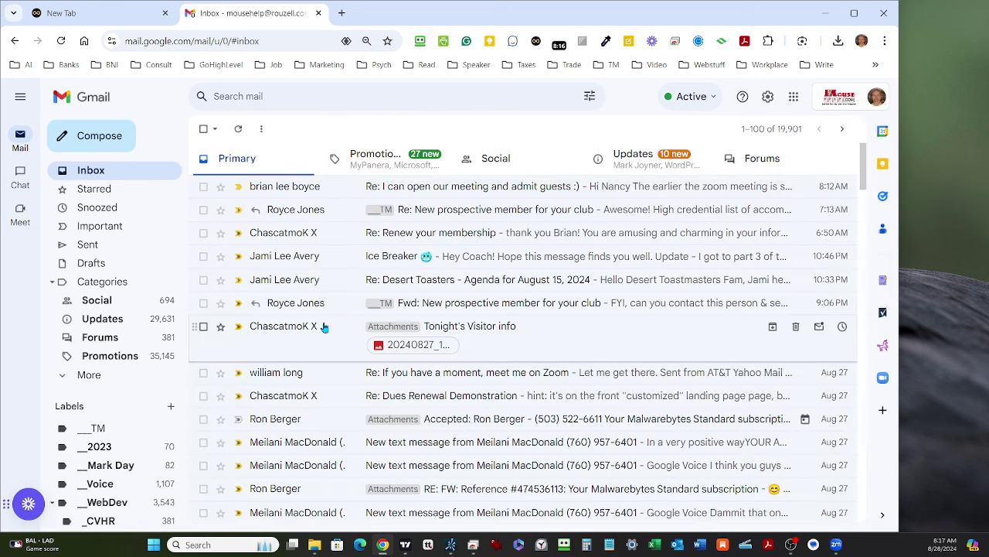
pyautogui.click(300, 378)
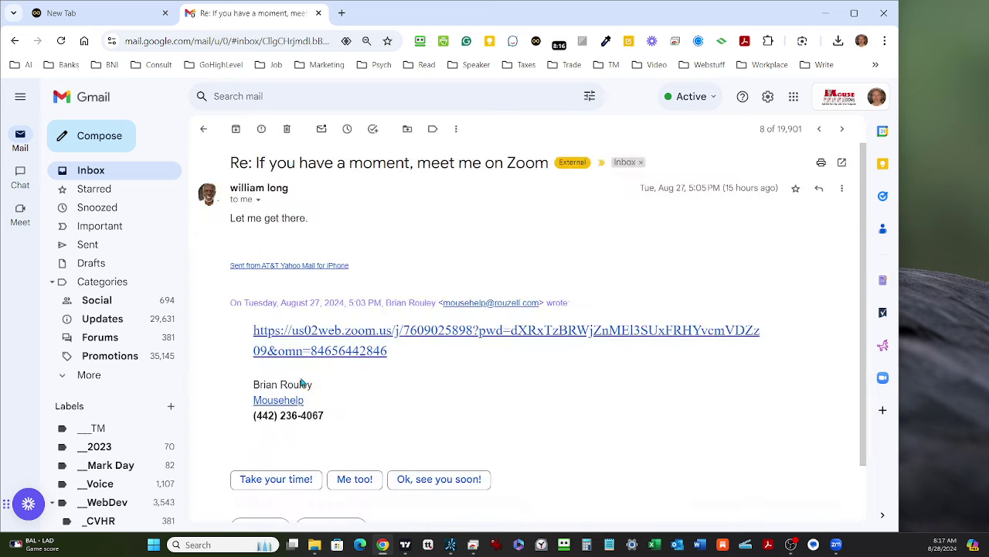
pyautogui.click(794, 99)
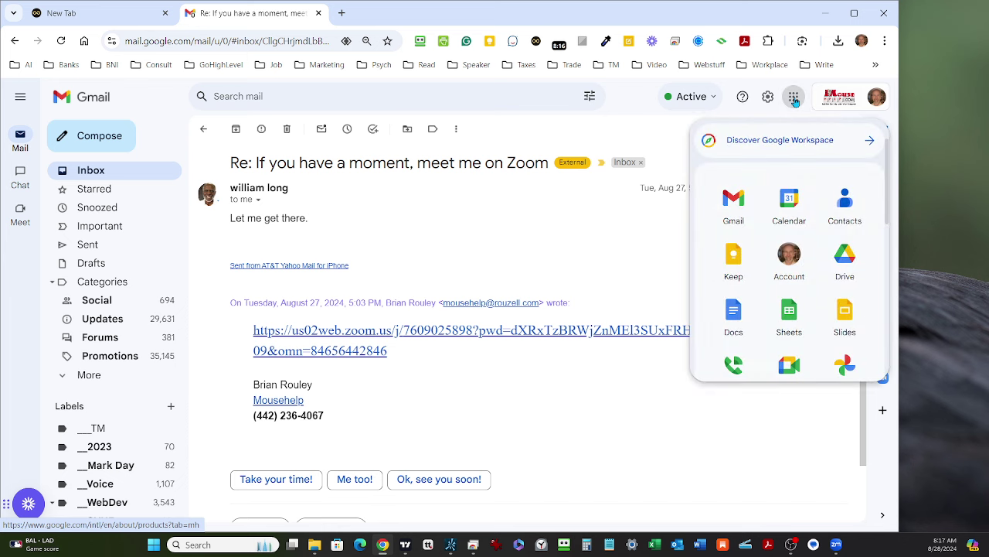
pyautogui.scroll(-5, 789, 255)
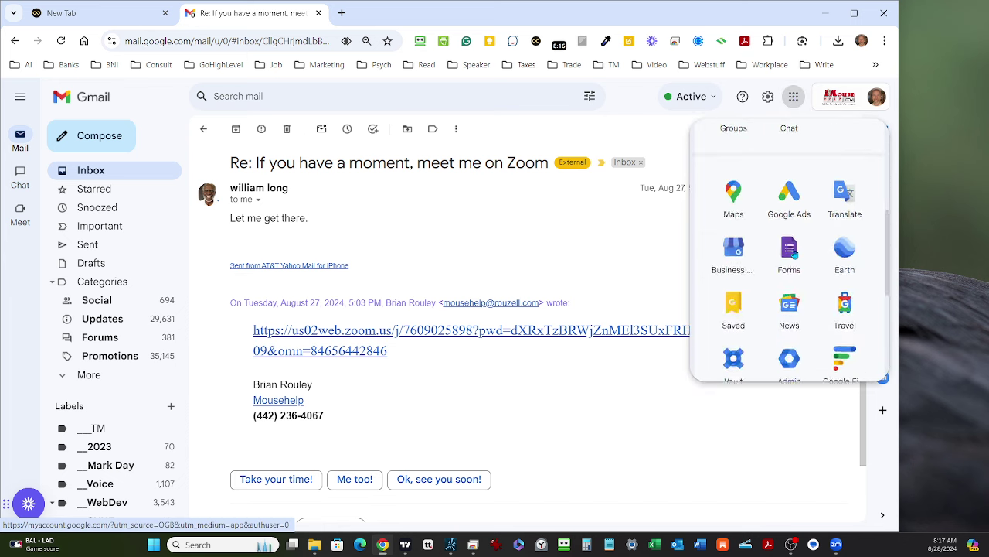
pyautogui.scroll(5, 794, 255)
pyautogui.scroll(-3, 812, 271)
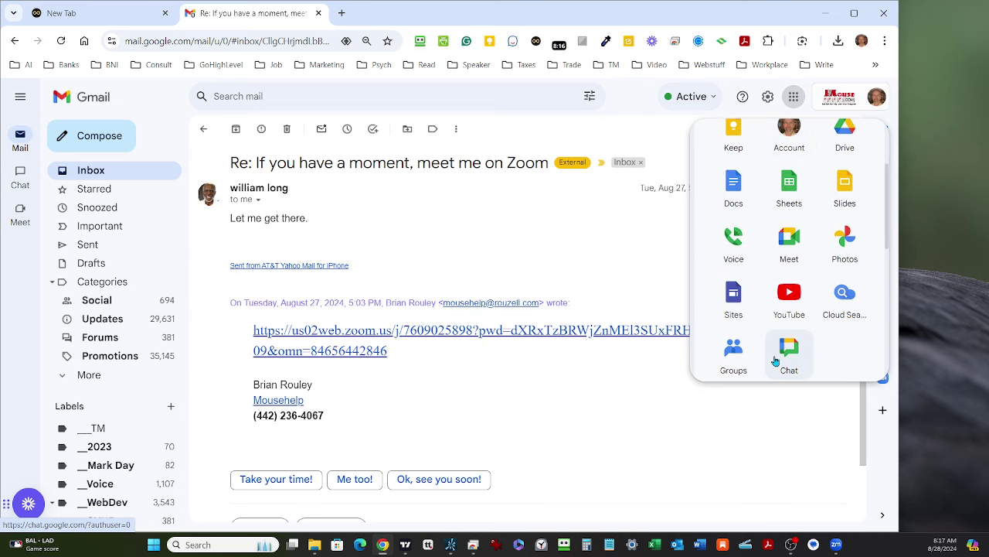
pyautogui.scroll(3, 796, 278)
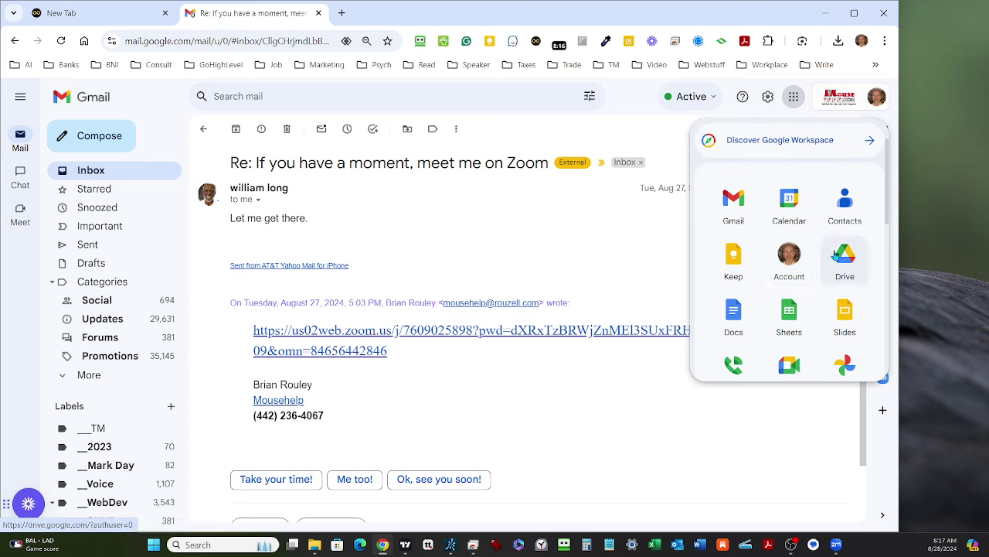
# - Try rearranging the Drive and Docs tiles in the Google apps list, returning Docs to its original place
pyautogui.moveTo(821, 272); pyautogui.dragTo(832, 319)
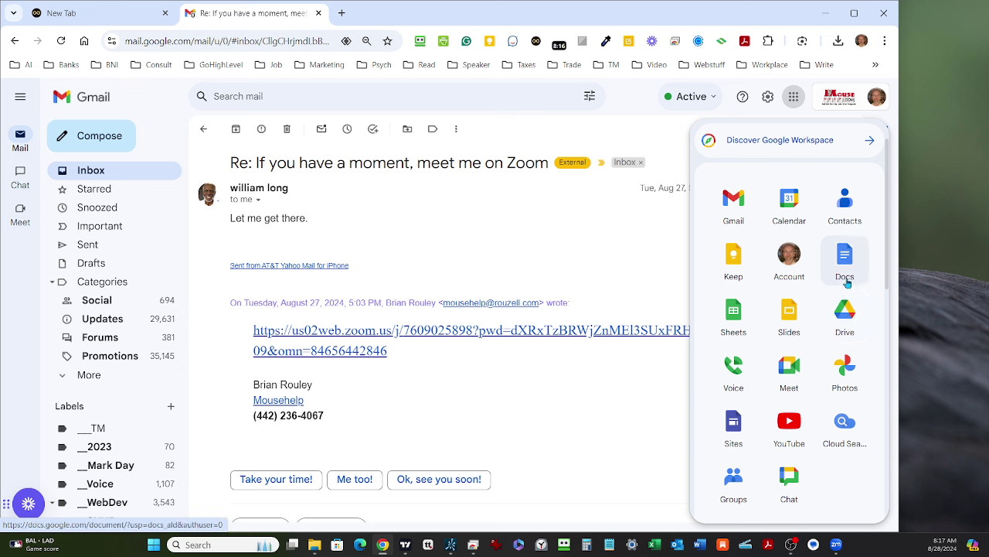
pyautogui.moveTo(842, 264); pyautogui.dragTo(731, 304)
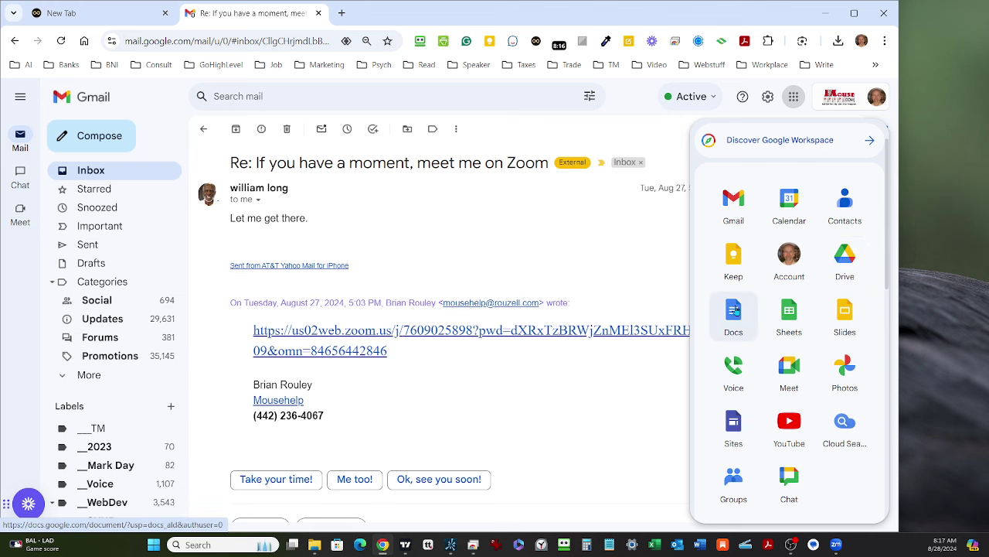
# - Open Google Docs from the apps list and create a blank document
pyautogui.click(734, 311)
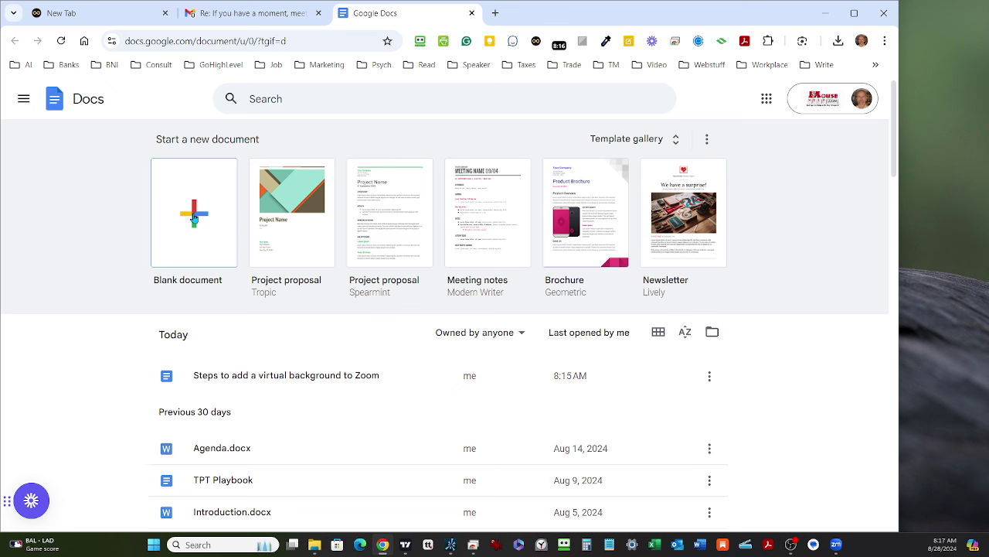
pyautogui.click(194, 219)
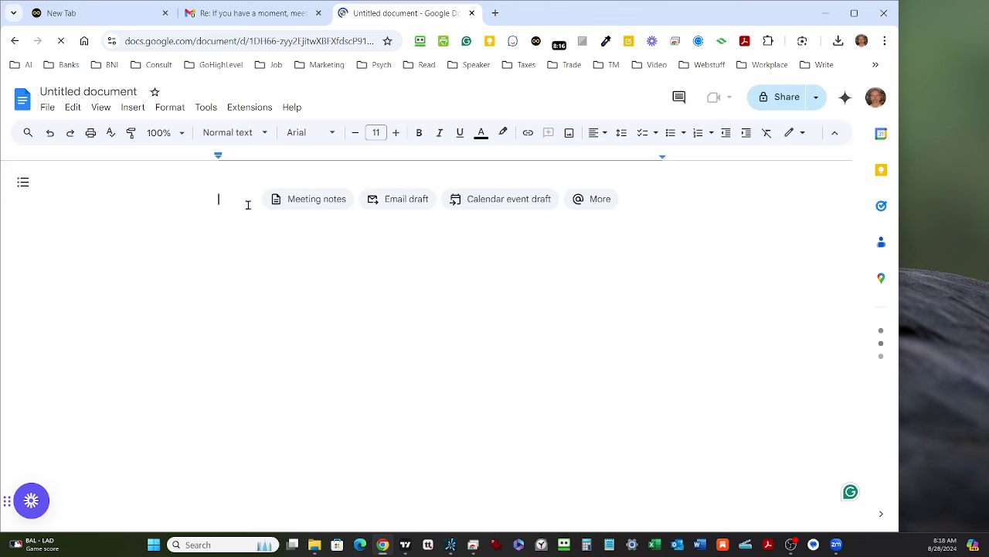
# - Enter the heading "Using Google Docs" with an empty line below it, and name the document Using Google Docs
pyautogui.write('Using Goo')
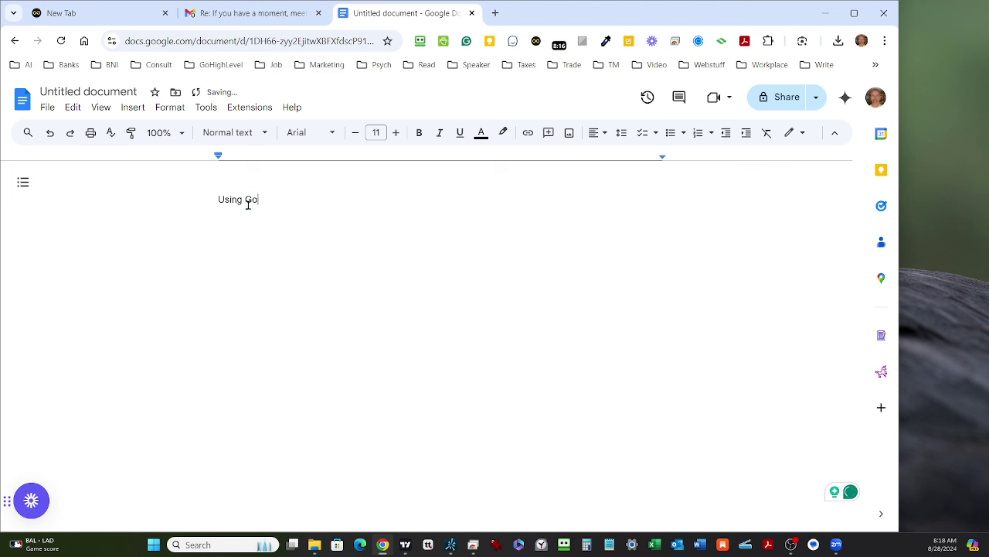
pyautogui.write('gle Docs')
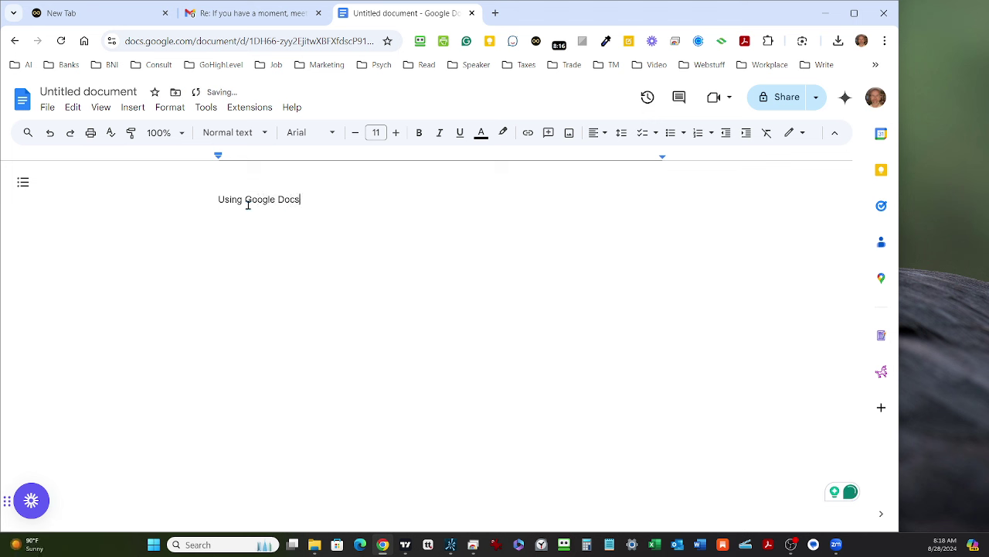
pyautogui.press('Return')
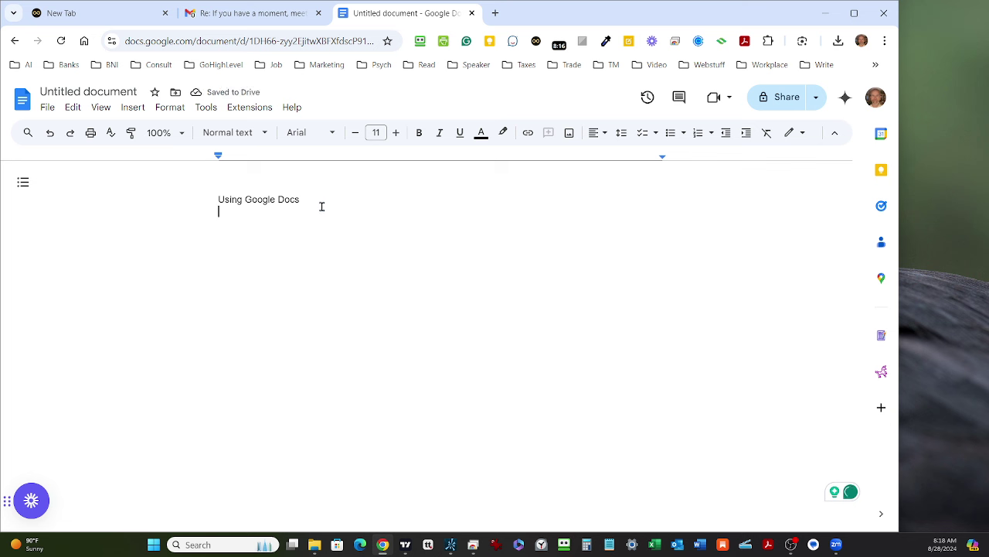
pyautogui.press('Return')
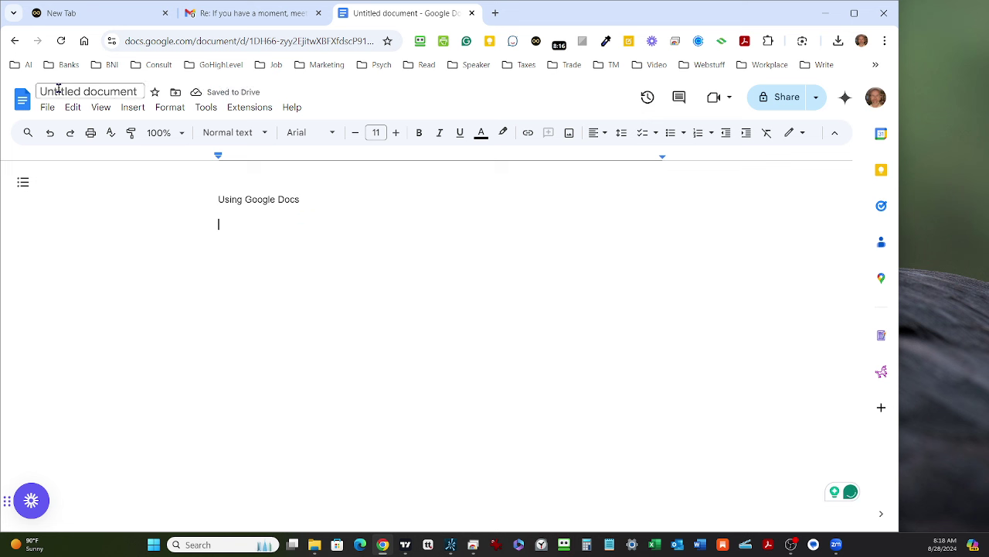
pyautogui.click(100, 90)
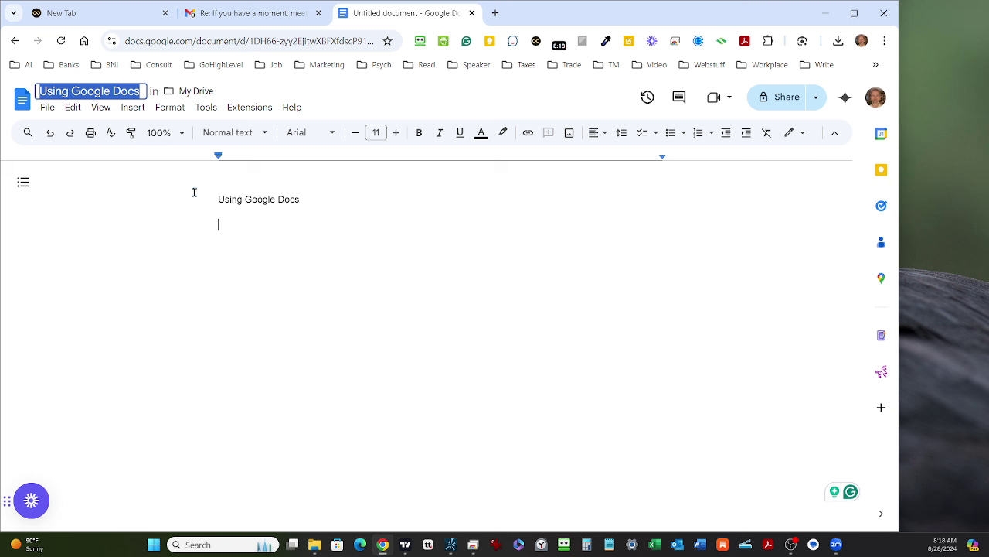
pyautogui.click(218, 223)
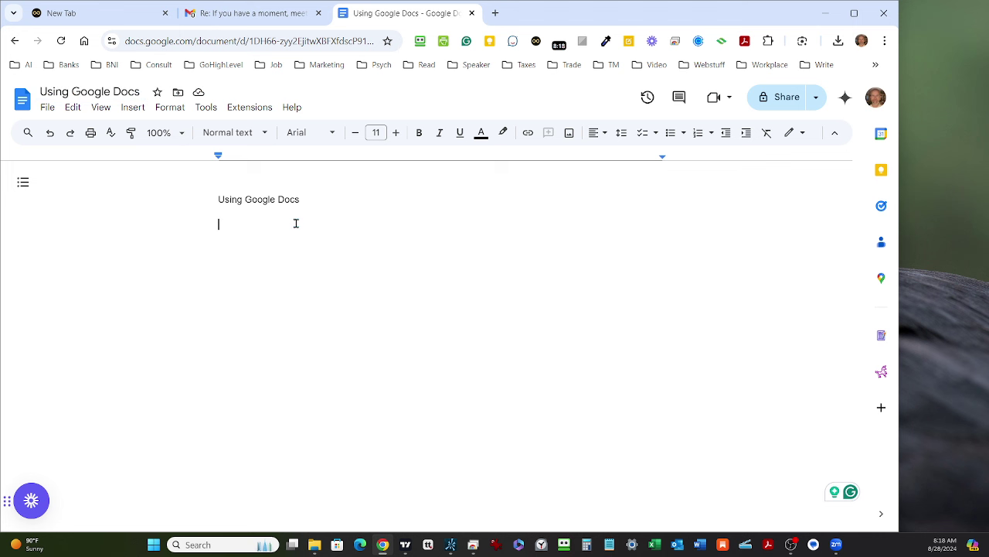
# - Begin the first instruction below the heading with "Clicked the 9-dot matrix near your"
pyautogui.write('Clicked the ')
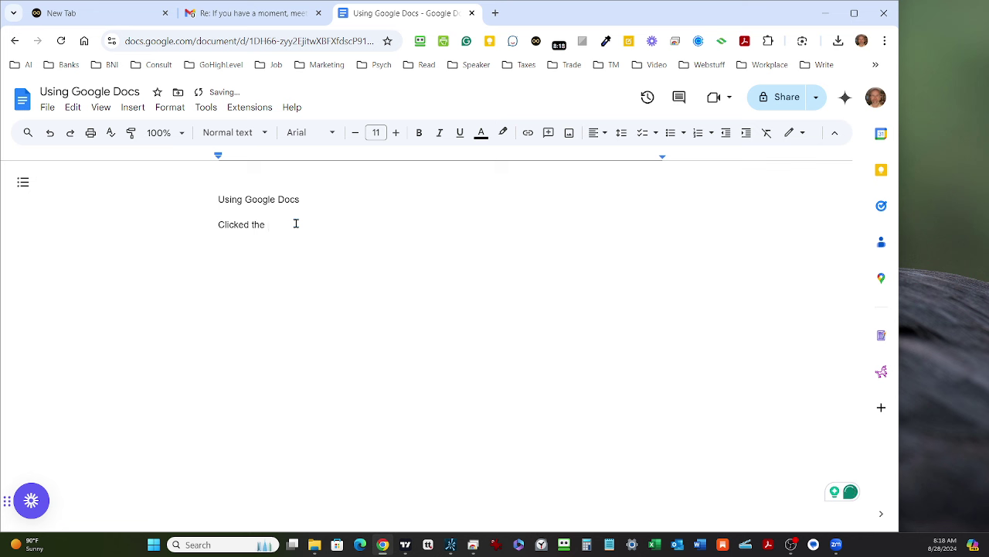
pyautogui.write('9-dot matrix near your')
# - Switch to the Gmail tab to check where the apps launcher and Docs are found, and return to the document
pyautogui.click(226, 13)
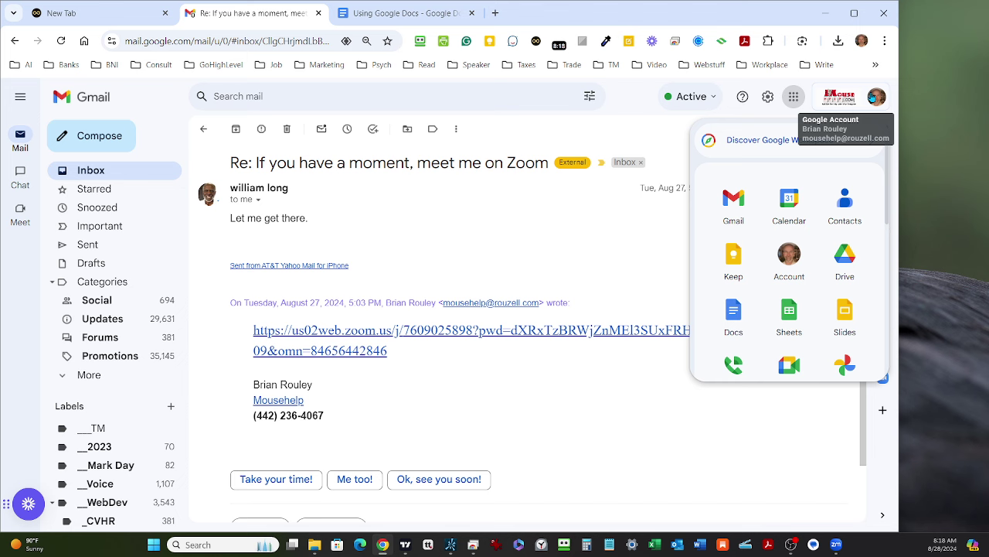
pyautogui.click(794, 97)
pyautogui.click(795, 98)
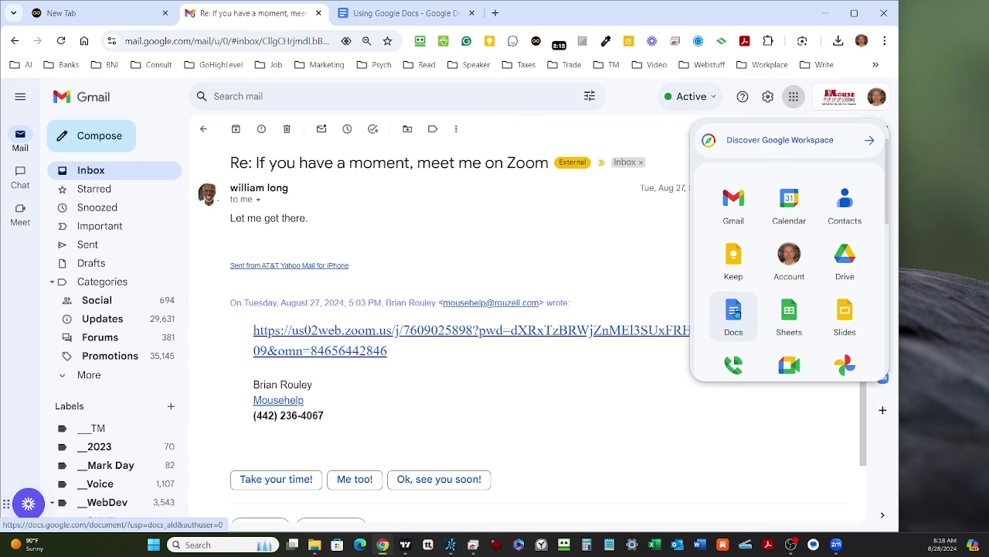
pyautogui.click(424, 18)
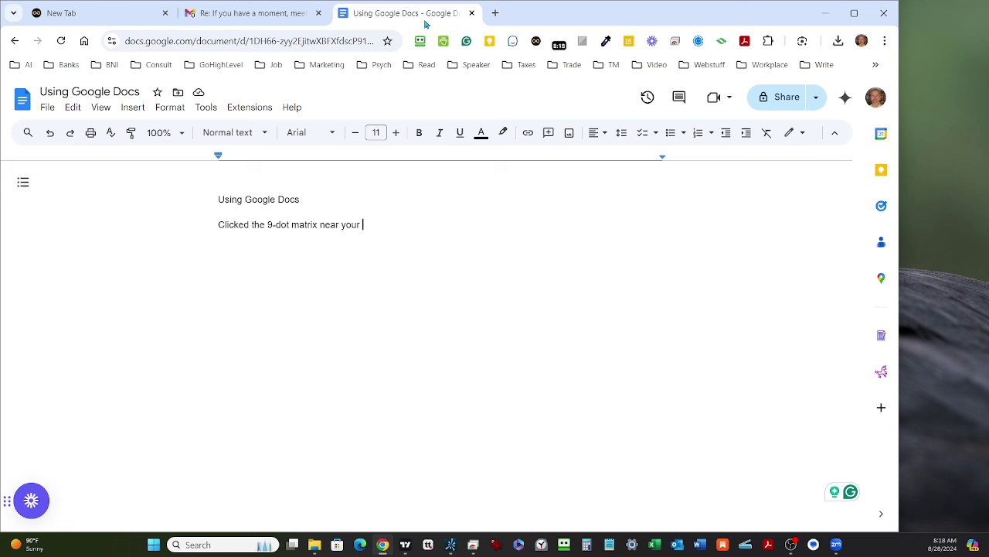
# - Complete the first instruction with "user ID information at the top right corner of your screen." and start a new line
pyautogui.write('user ID in')
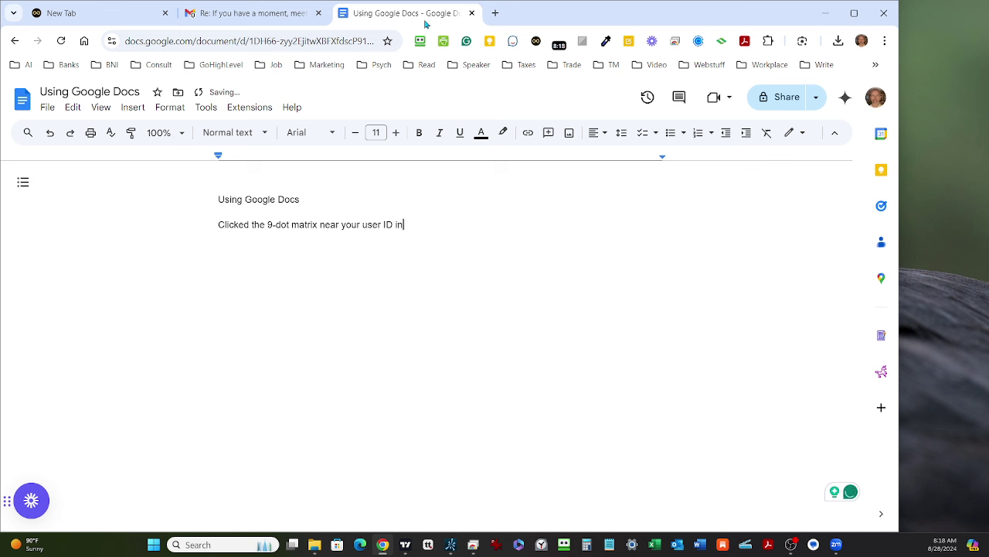
pyautogui.write('formation at the top right')
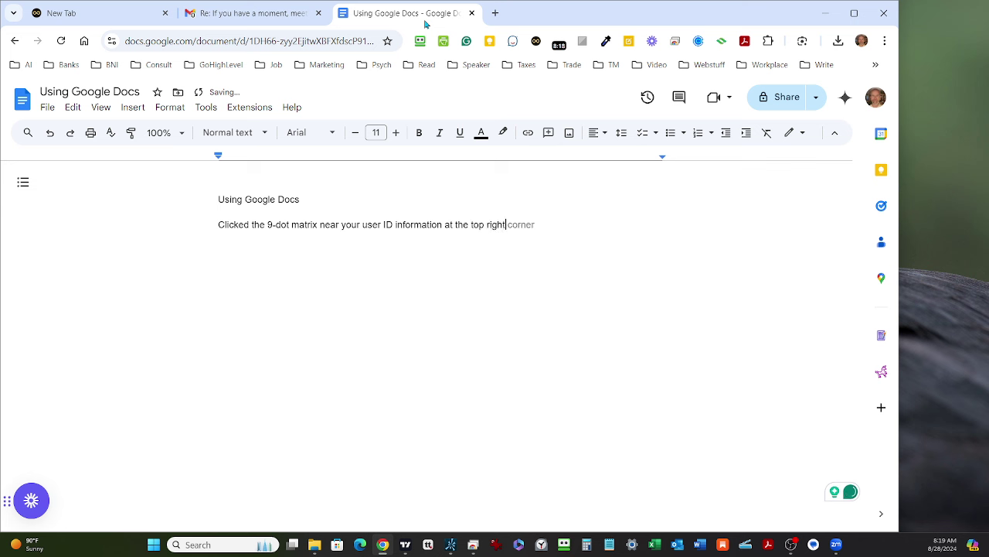
pyautogui.write(' corner of')
pyautogui.press('Tab')
pyautogui.write('.')
pyautogui.press('Return')
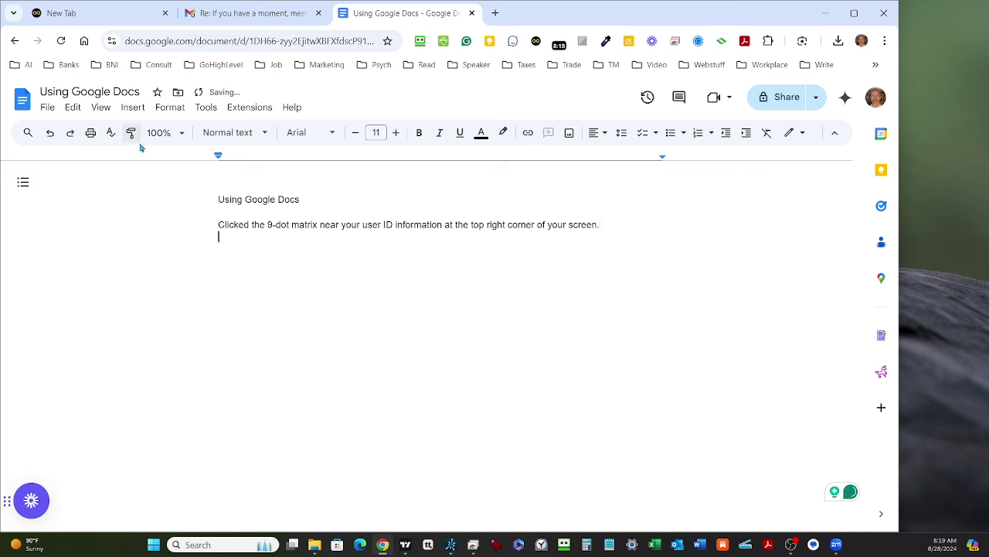
# - Correct the first word of the first instruction to "Click"
pyautogui.click(244, 224)
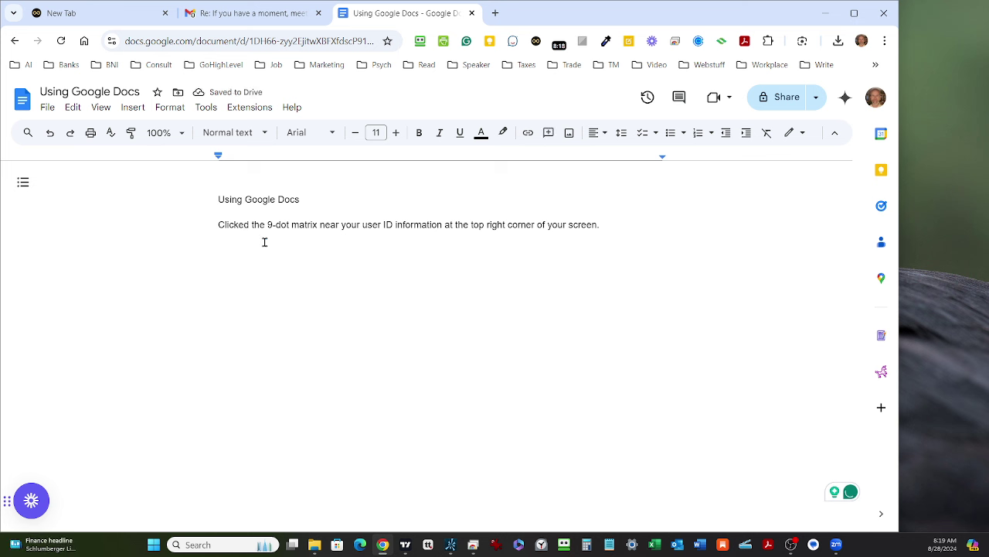
pyautogui.press('BackSpace')
pyautogui.press('Delete')
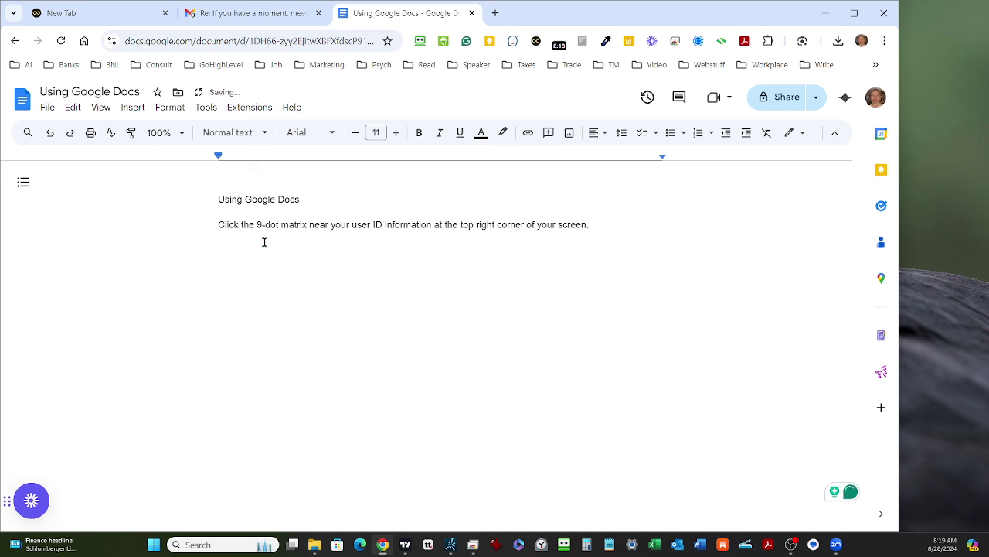
# - Add the second instruction: "Find Docs in that list and click it once - it will open in a new tab."
pyautogui.click(264, 242)
pyautogui.write('Find Docs in that list and click it once -')
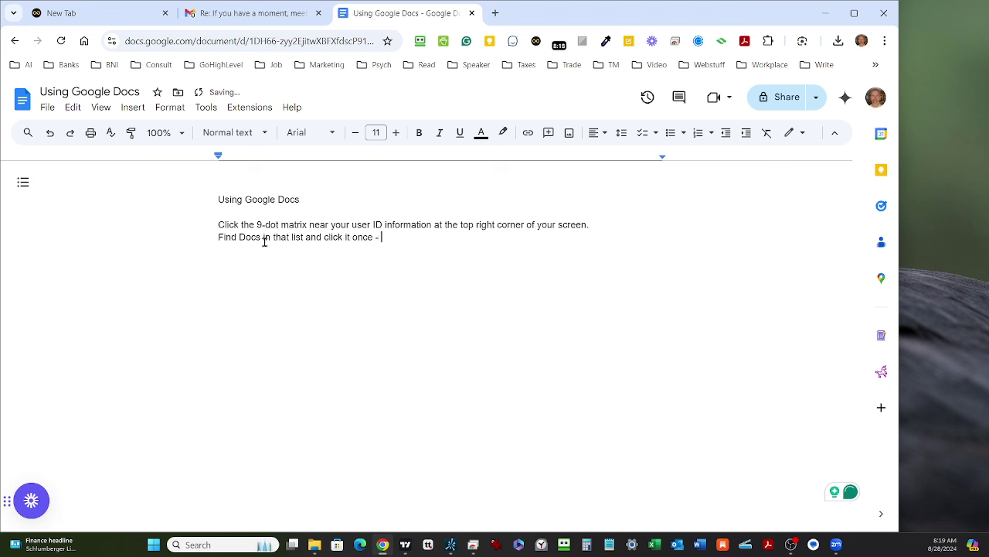
pyautogui.write(' it will open in a new')
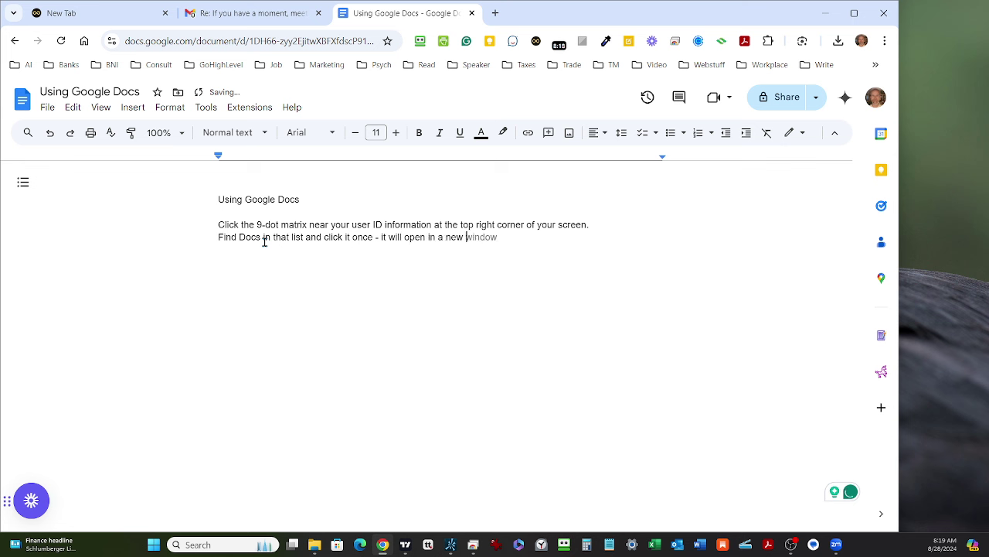
pyautogui.write(' tab.')
# - Add the third instruction on a new line: "Click the plus sign in the top left corner to start a new document."
pyautogui.press('Return')
pyautogui.write('Click the')
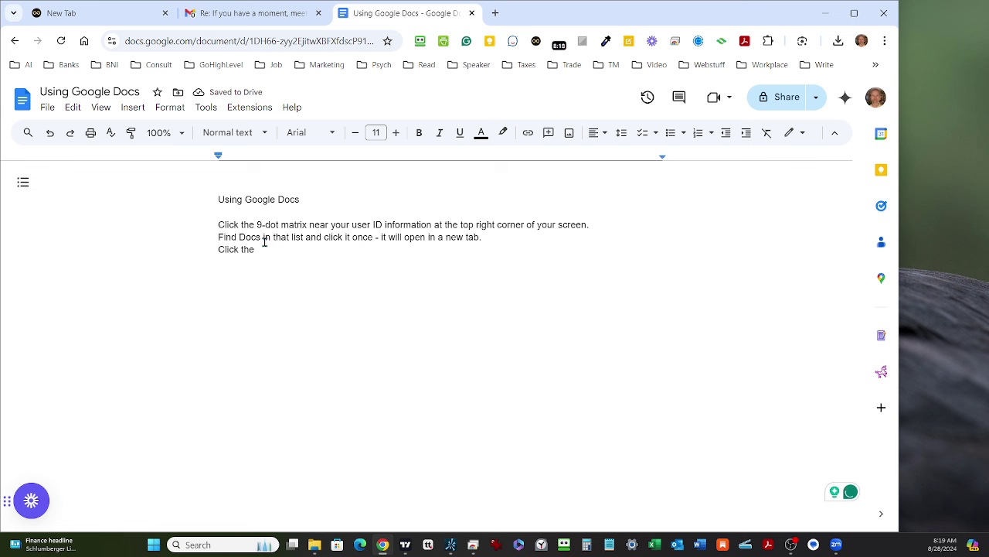
pyautogui.write(' plus sign in')
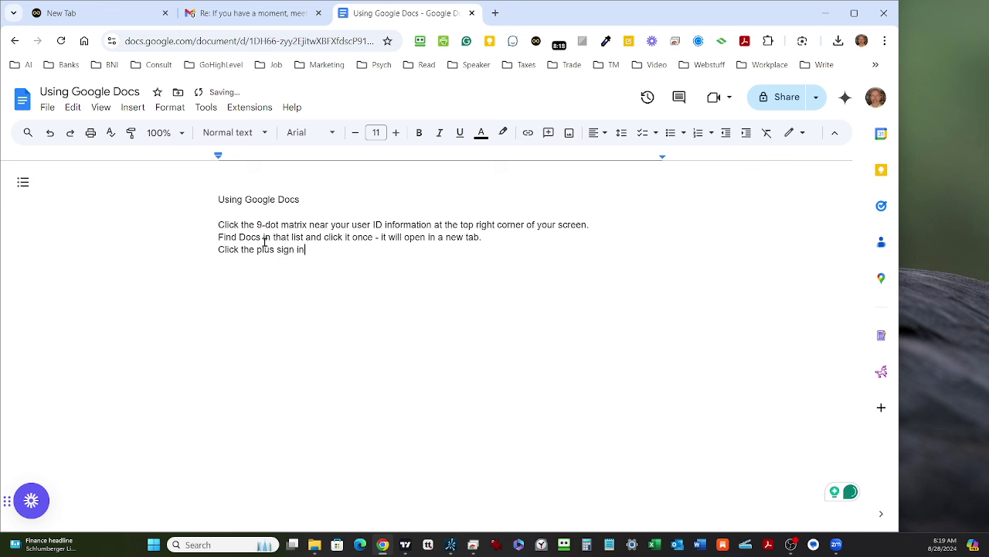
pyautogui.write(' the')
pyautogui.press('Tab')
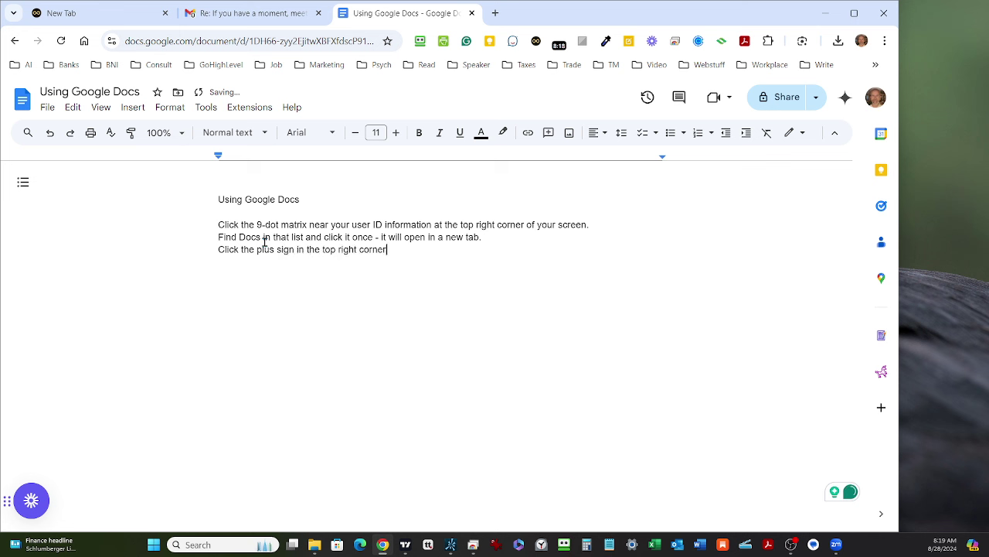
pyautogui.doubleClick(347, 250)
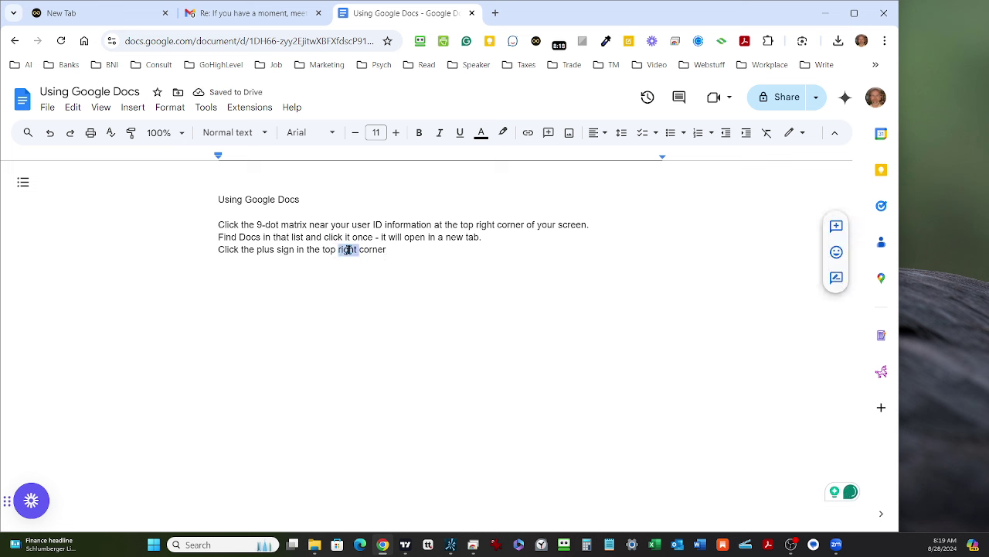
pyautogui.write('left')
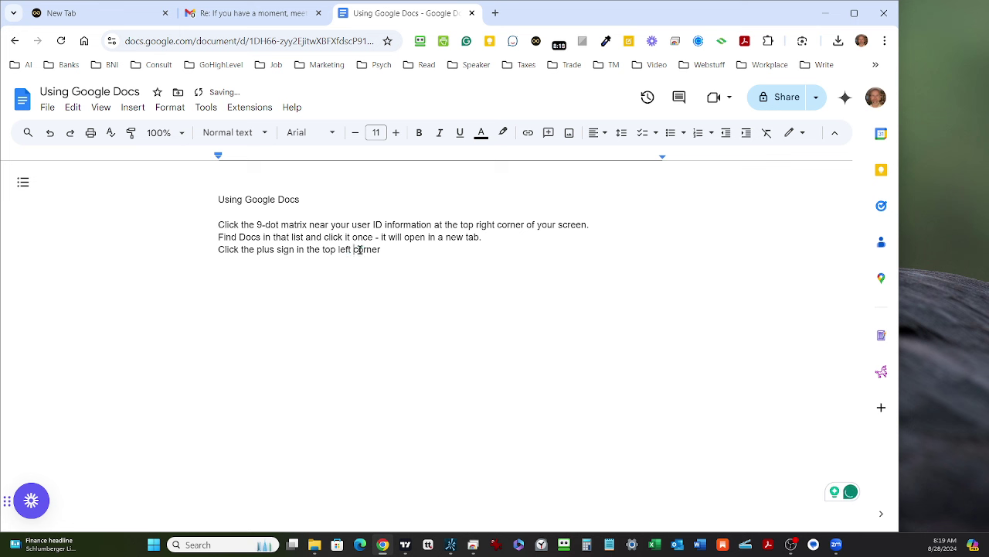
pyautogui.write(' corner to start a new co')
pyautogui.press('BackSpace')
pyautogui.press('BackSpace')
pyautogui.write('document.')
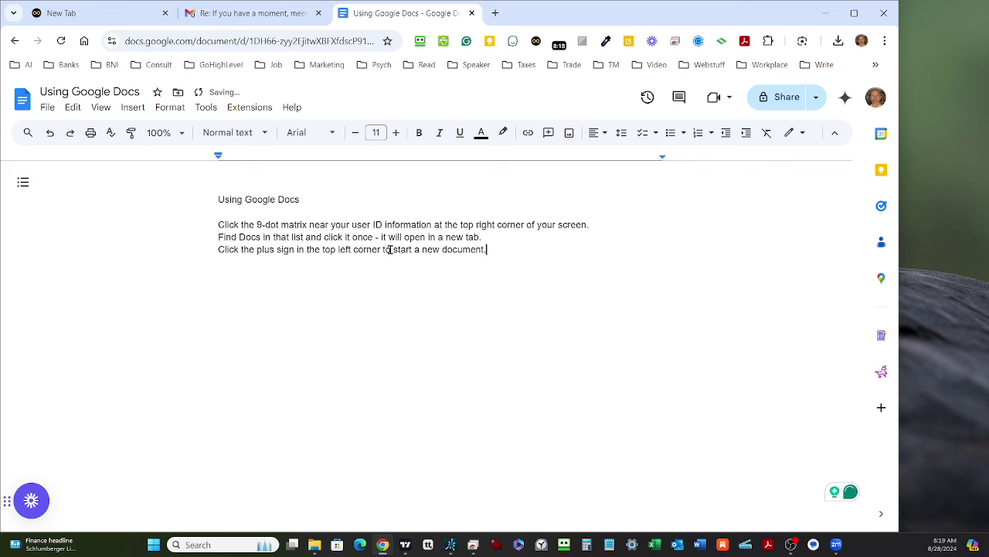
# - Start the fourth instruction on a new line: "Name your document in the top line and then click the top left where it says, Untitled and you"
pyautogui.press('Return')
pyautogui.write('Name your document')
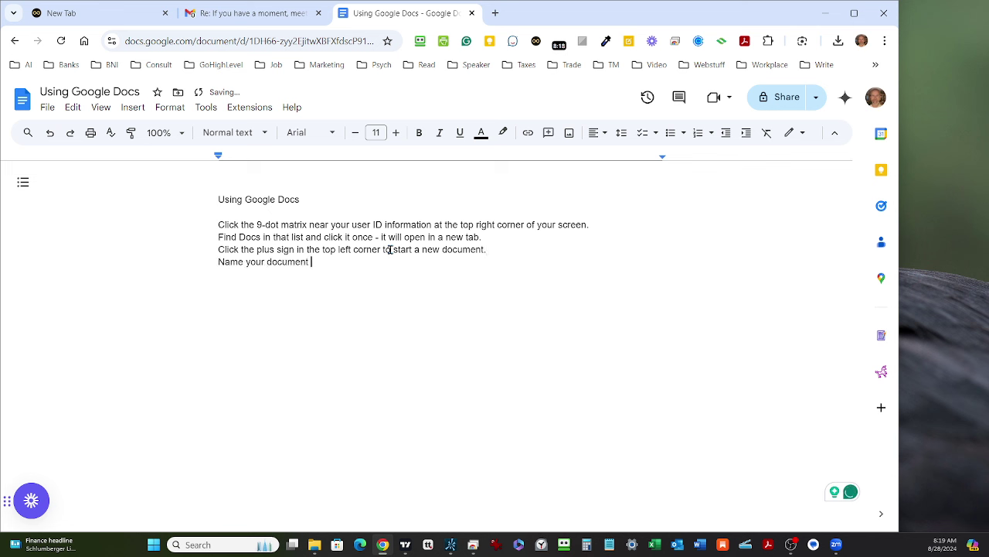
pyautogui.write(' in the top')
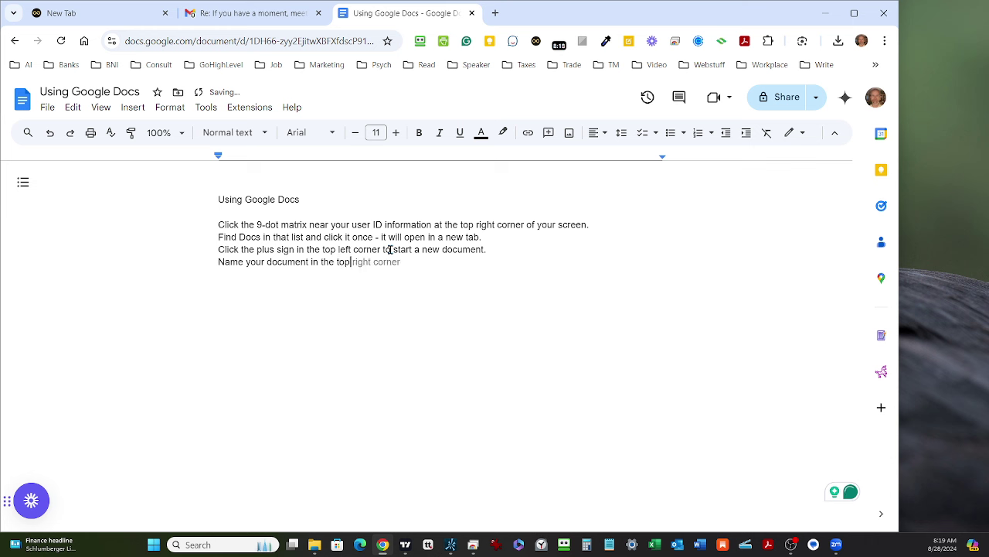
pyautogui.write(' line and then click the top')
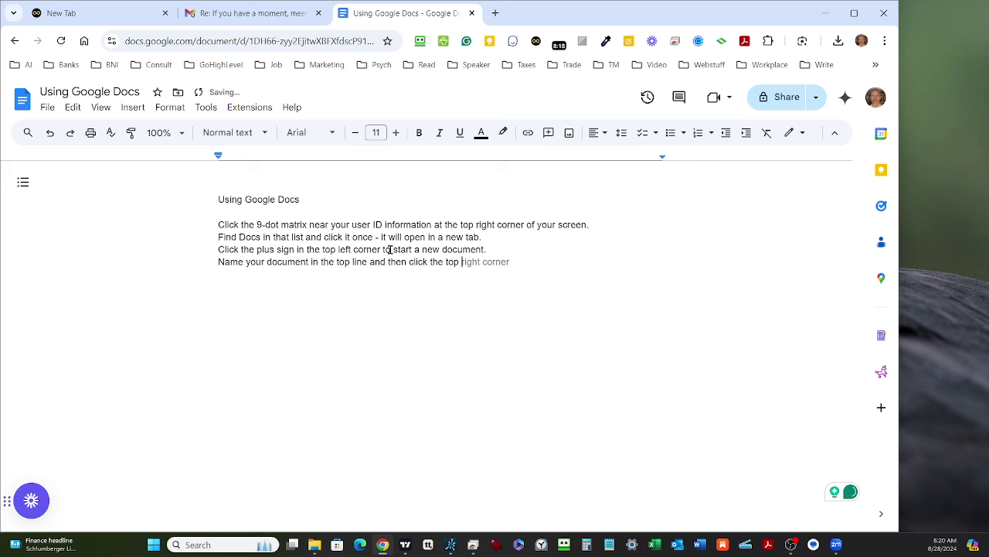
pyautogui.write(' left where it')
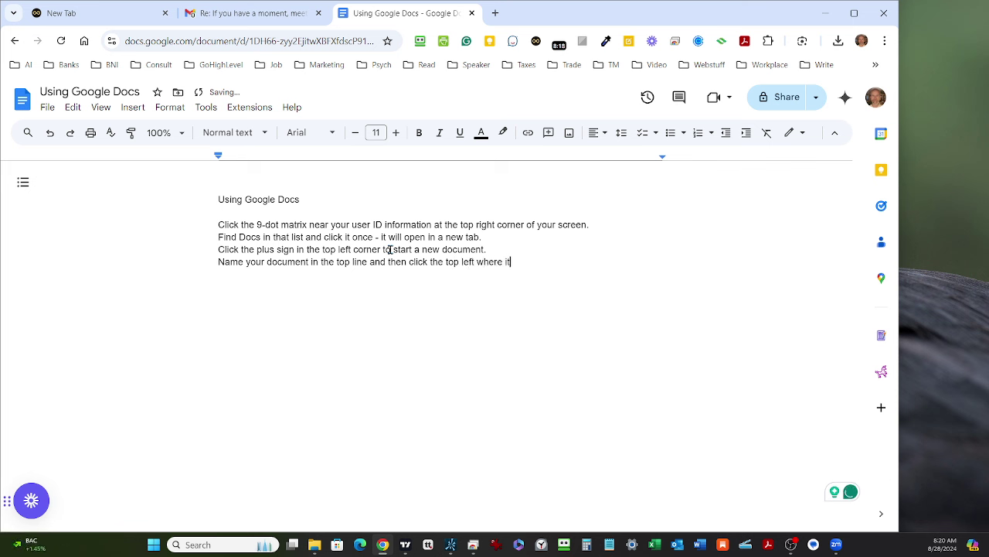
pyautogui.write(' says, Untitled and you wi')
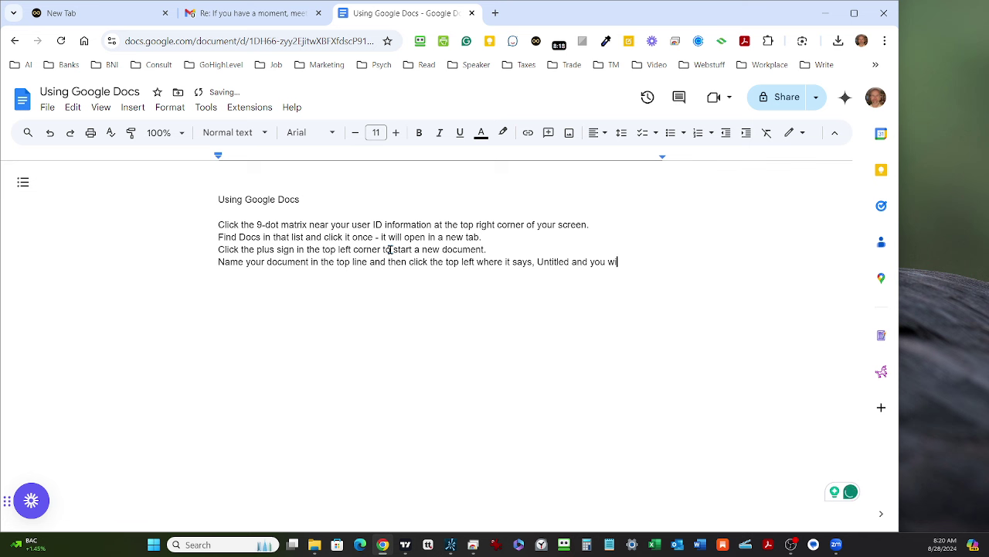
# - Complete the fourth instruction with "will see if fills the title with what you have typed in line 1."
pyautogui.write('ll see if fo')
pyautogui.press('BackSpace')
pyautogui.write('ills the title with what')
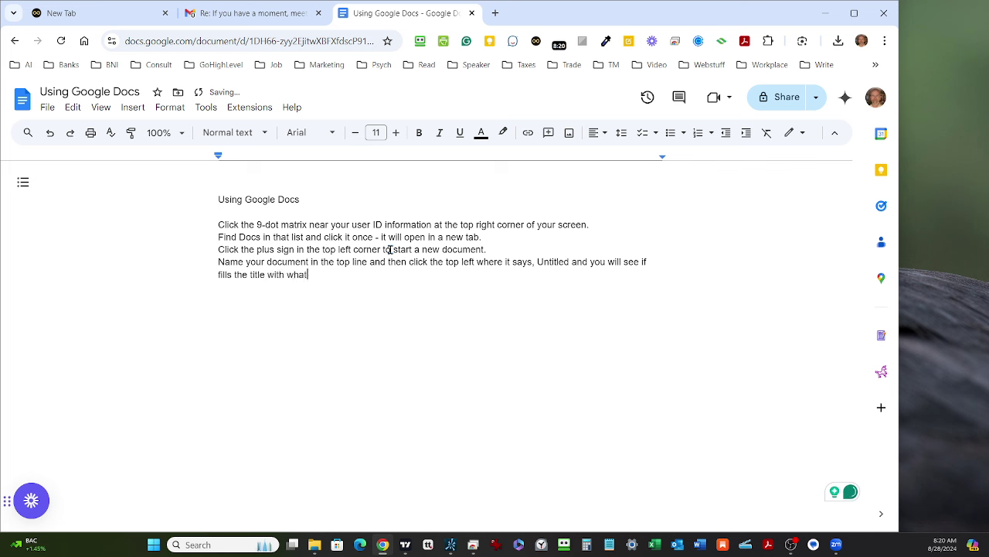
pyautogui.write(' you have typed in lin')
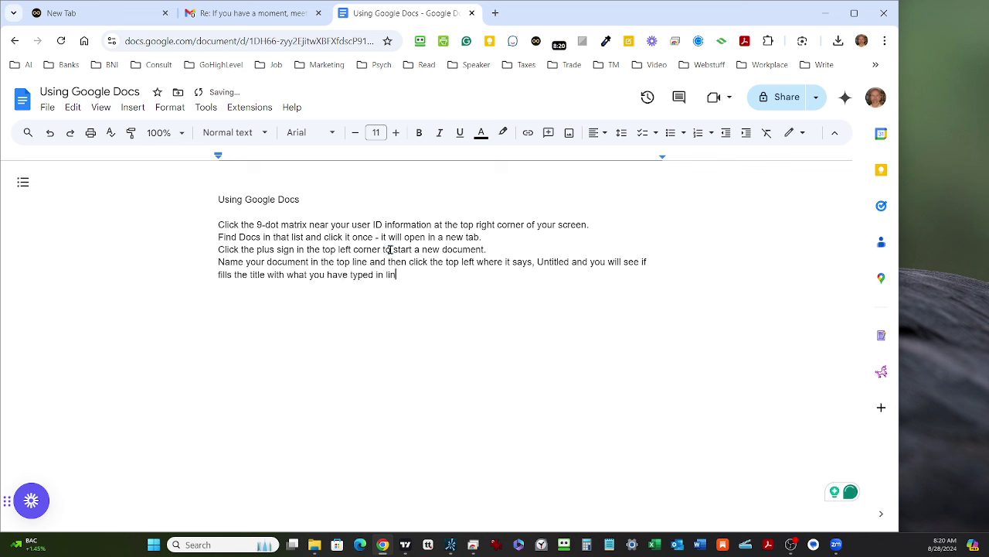
pyautogui.write('e 1.')
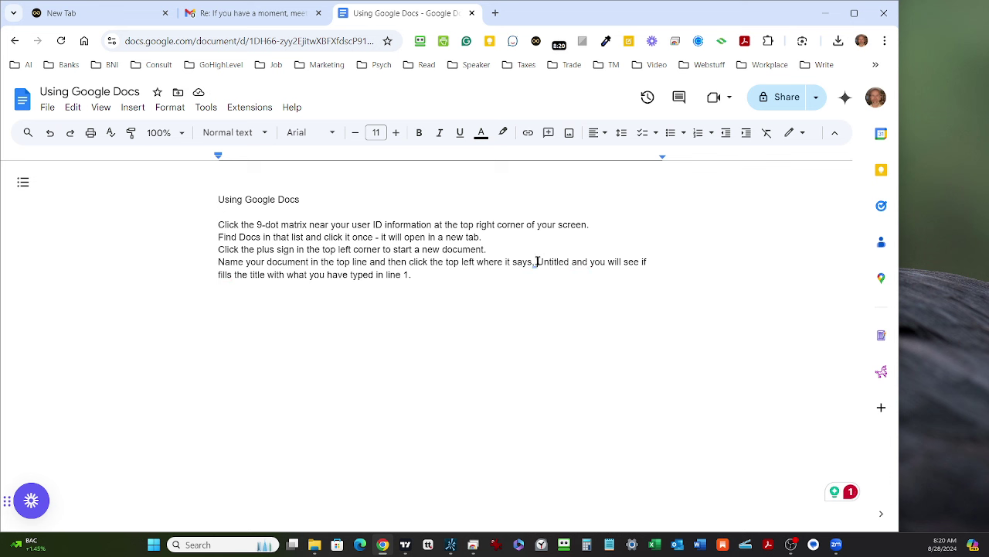
# - Expand "Untitled" in the fourth instruction to "Untitled document" and enclose the phrase in quotation marks
pyautogui.write('"')
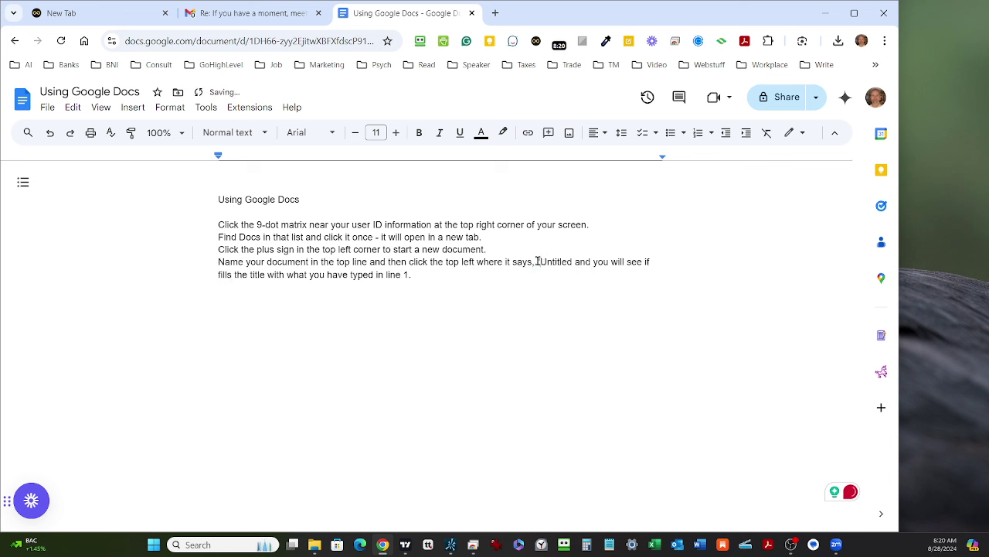
pyautogui.click(574, 262)
pyautogui.write('document ')
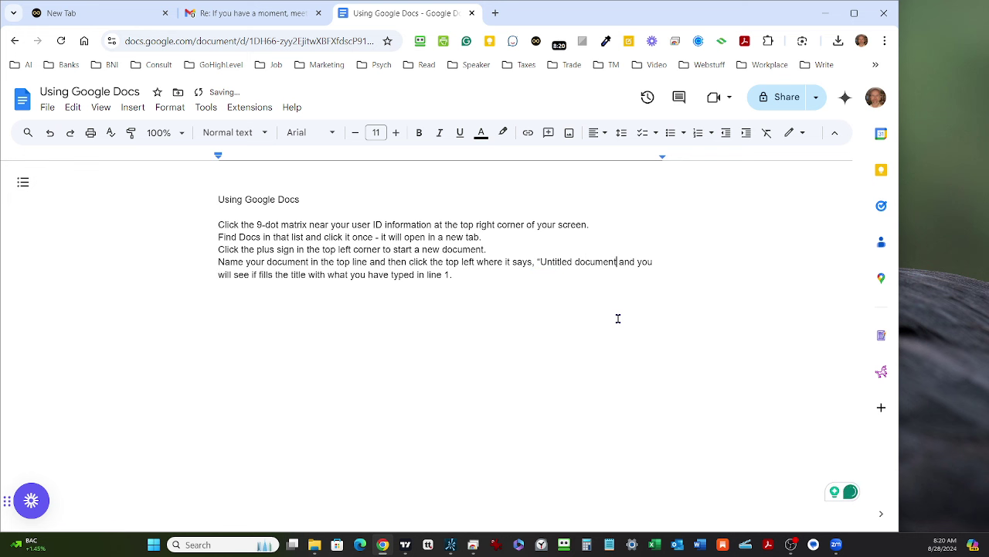
pyautogui.write('"')
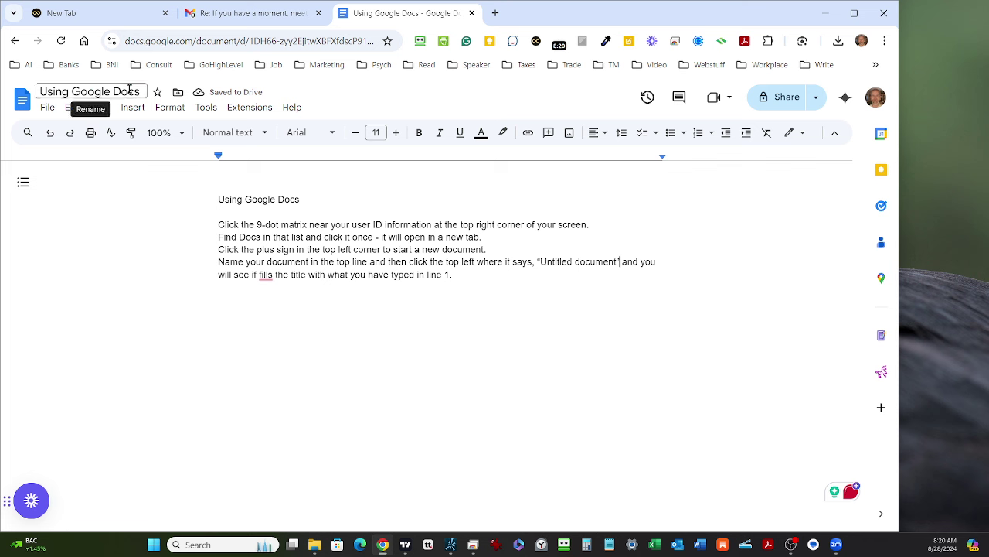
# - Clear the document's title, then have it filled again from the first line, Using Google Docs
pyautogui.moveTo(144, 92); pyautogui.dragTo(39, 91)
pyautogui.press('BackSpace')
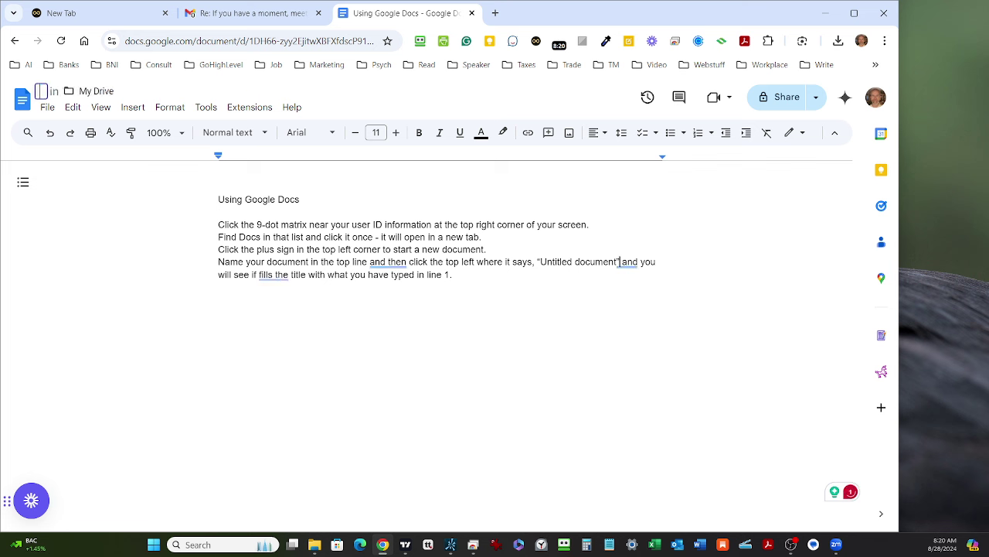
pyautogui.click(305, 200)
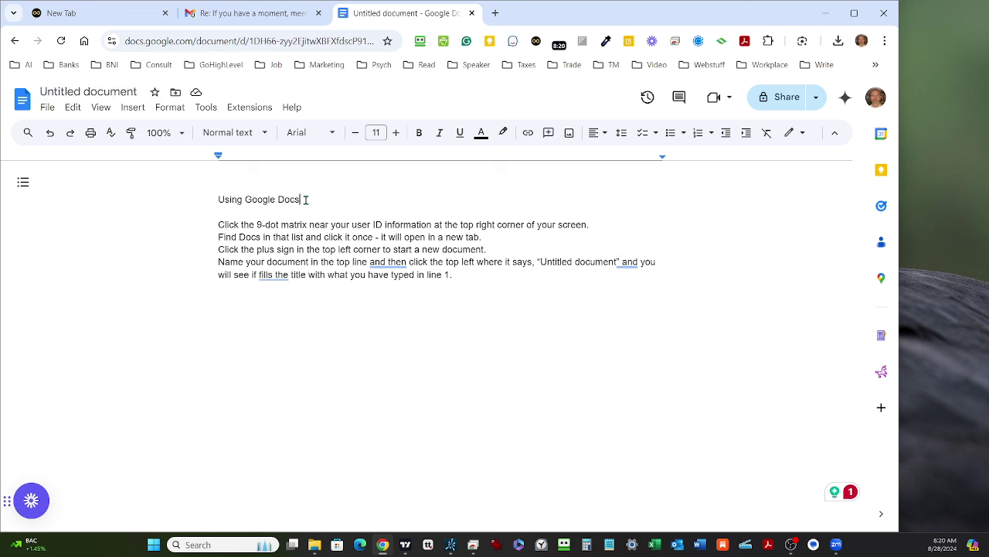
pyautogui.moveTo(306, 199); pyautogui.dragTo(217, 199)
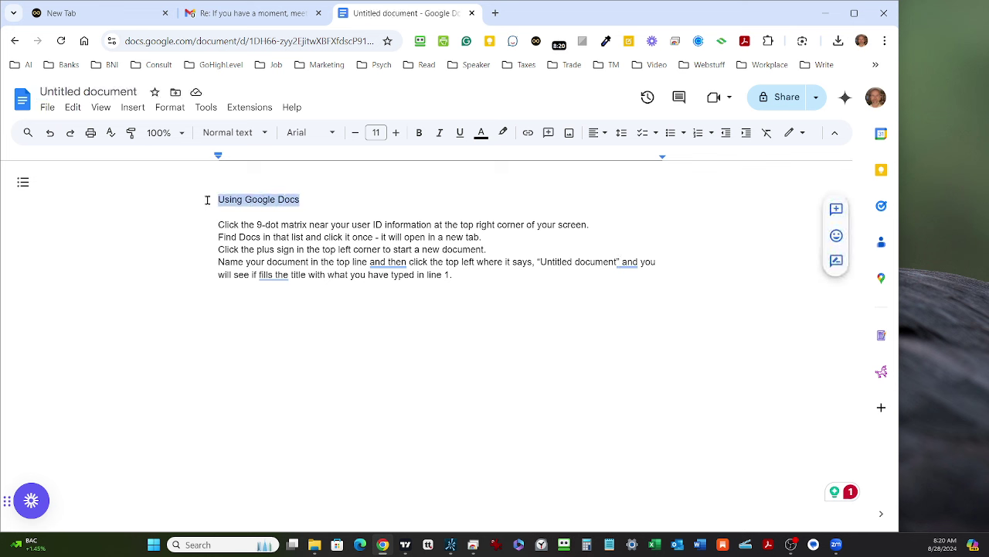
pyautogui.click(124, 92)
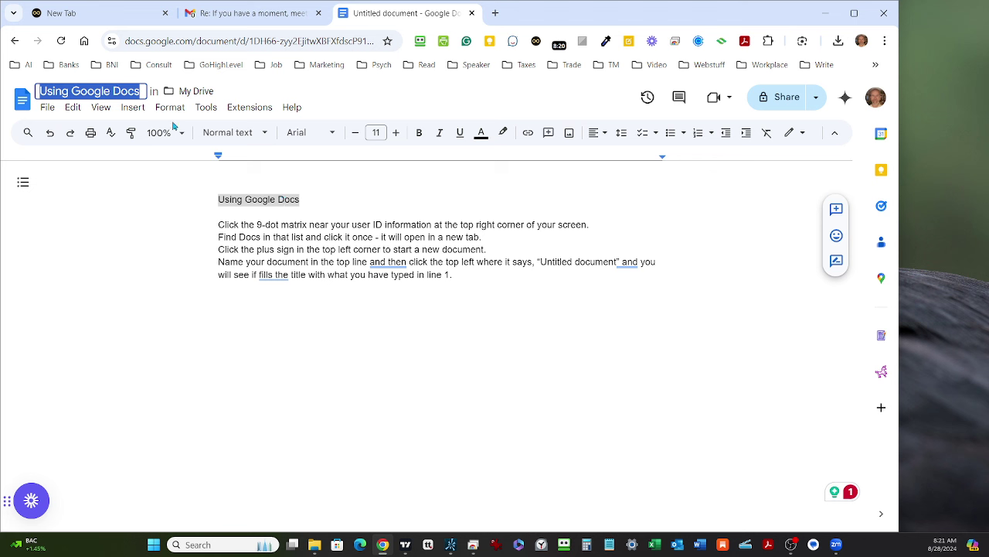
pyautogui.click(456, 274)
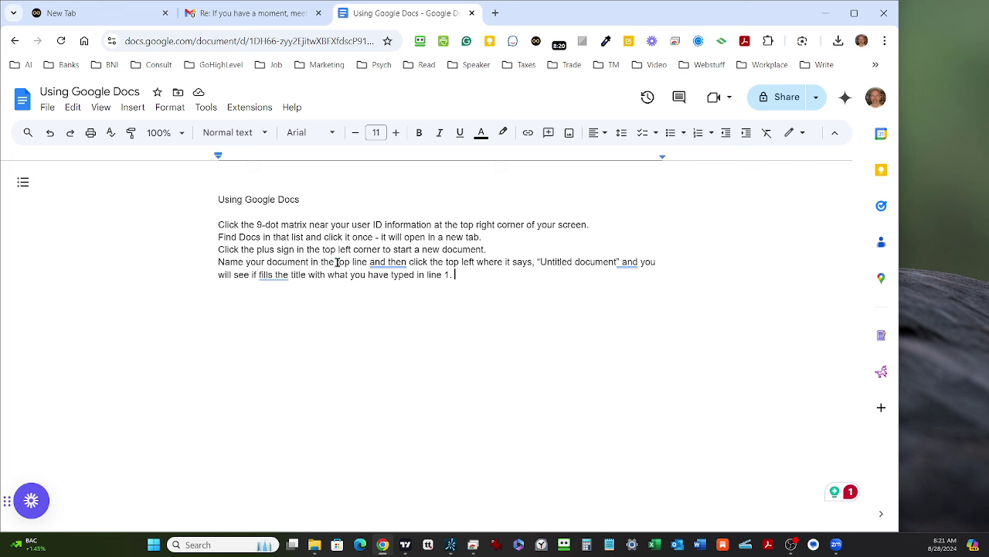
# - Accept Grammarly's corrected version of the fourth instruction and remove the word "and" before "then click"
pyautogui.moveTo(373, 261)
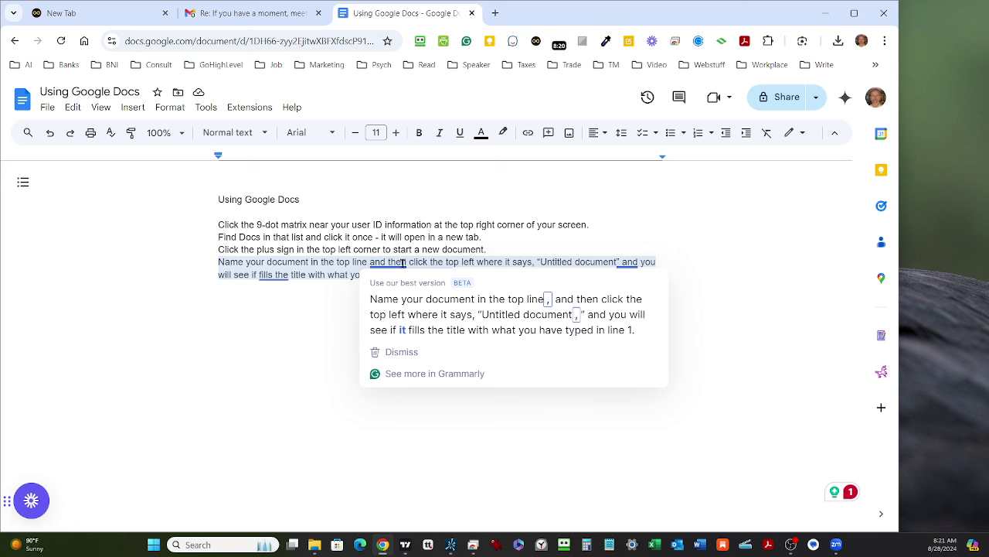
pyautogui.click(443, 290)
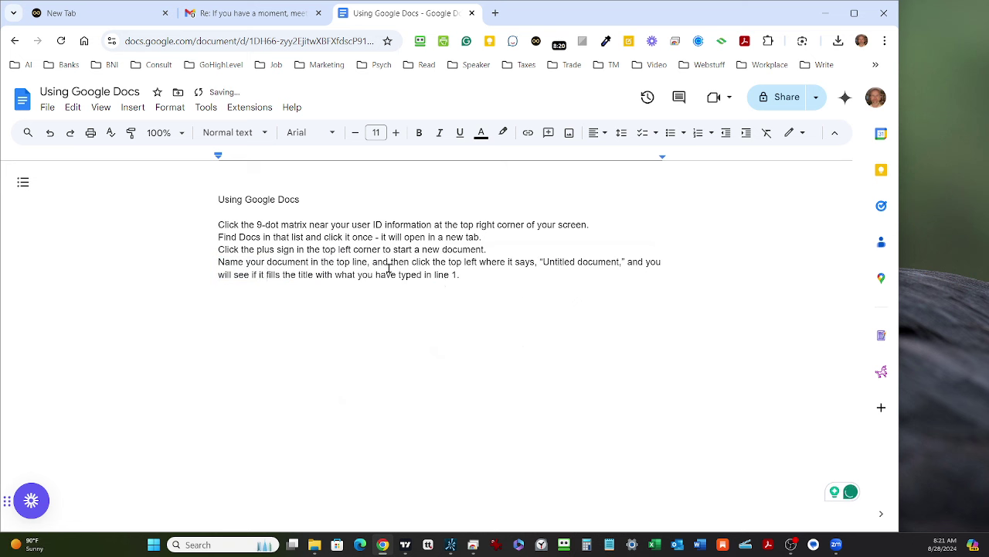
pyautogui.moveTo(390, 263); pyautogui.dragTo(374, 263)
pyautogui.press('BackSpace')
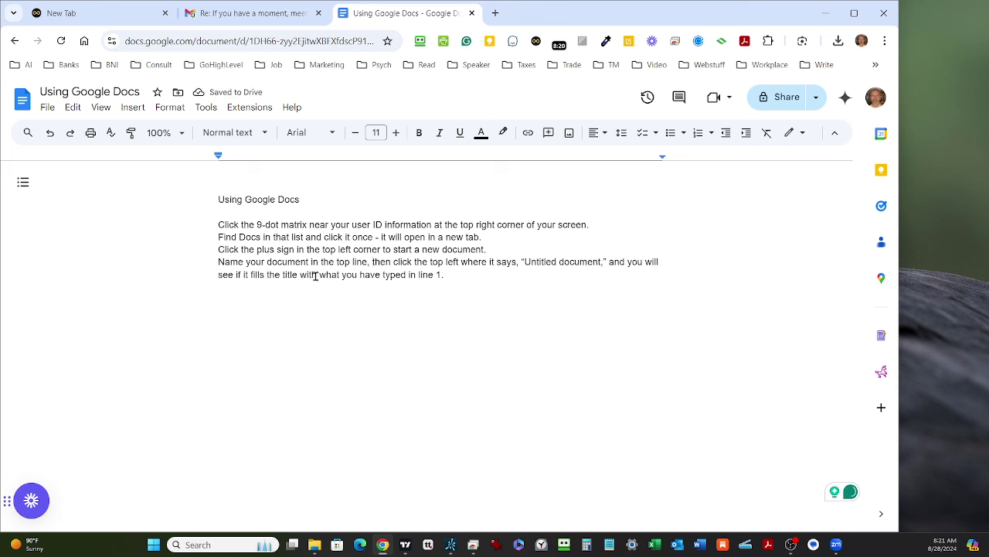
pyautogui.doubleClick(489, 277)
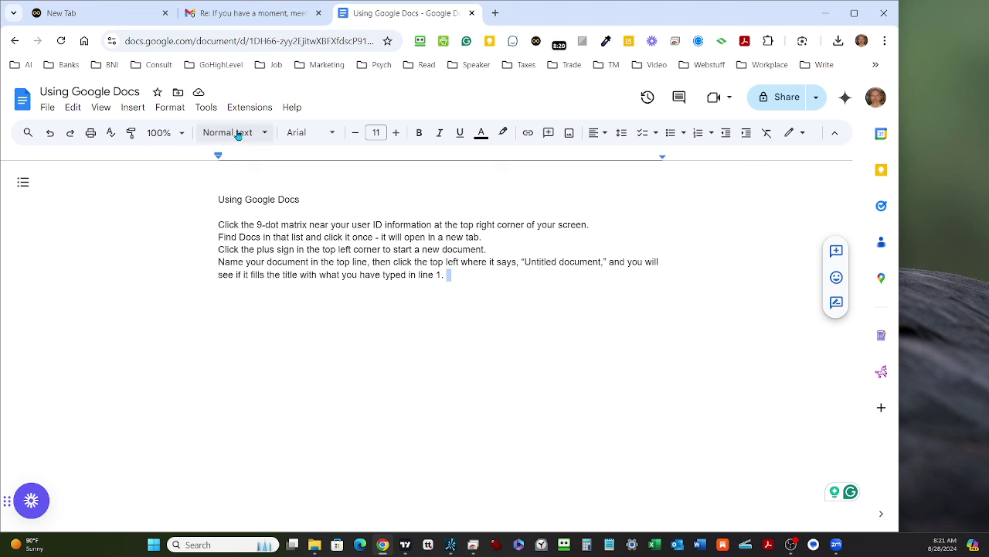
# - Open the recent document Steps to add a virtual background to Zoom and switch to it
pyautogui.click(48, 109)
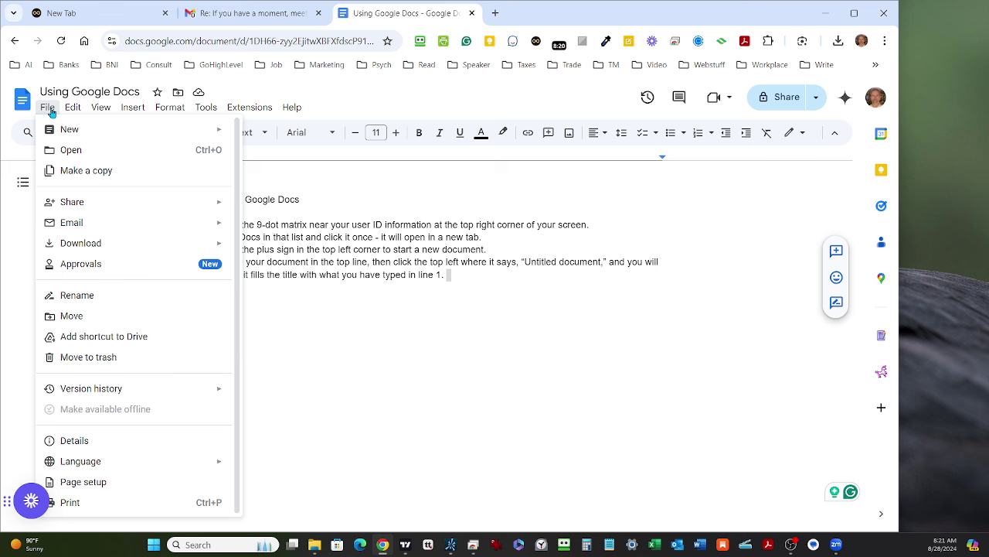
pyautogui.click(71, 150)
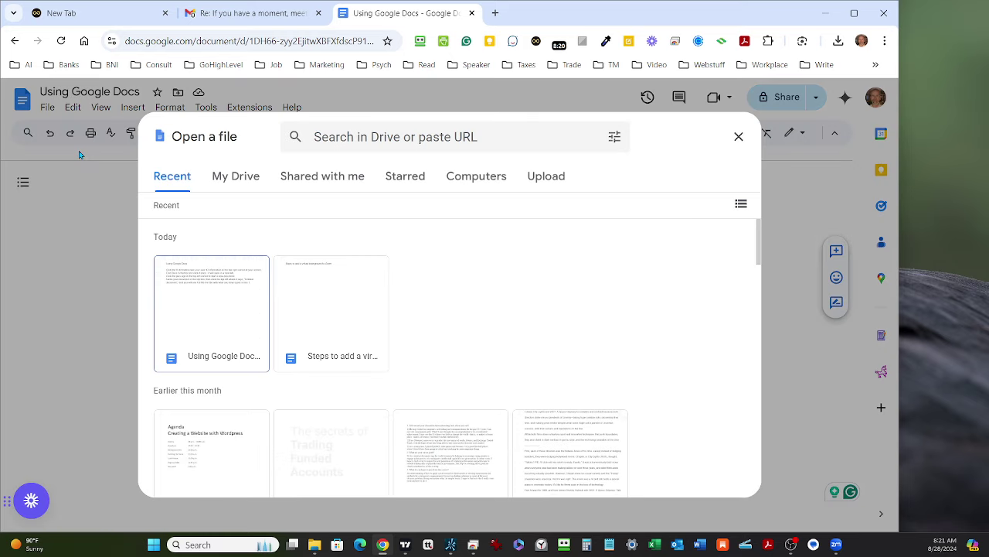
pyautogui.click(319, 311)
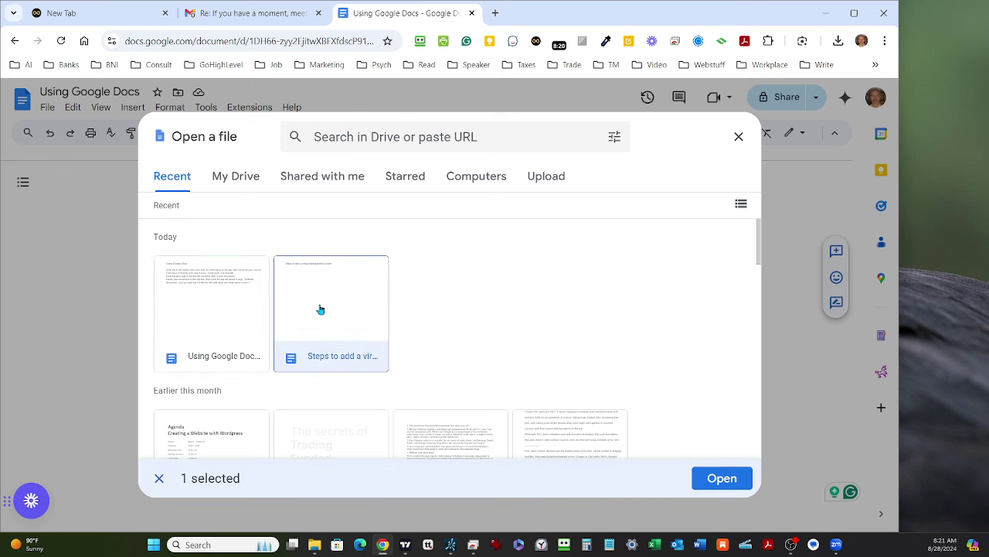
pyautogui.doubleClick(320, 309)
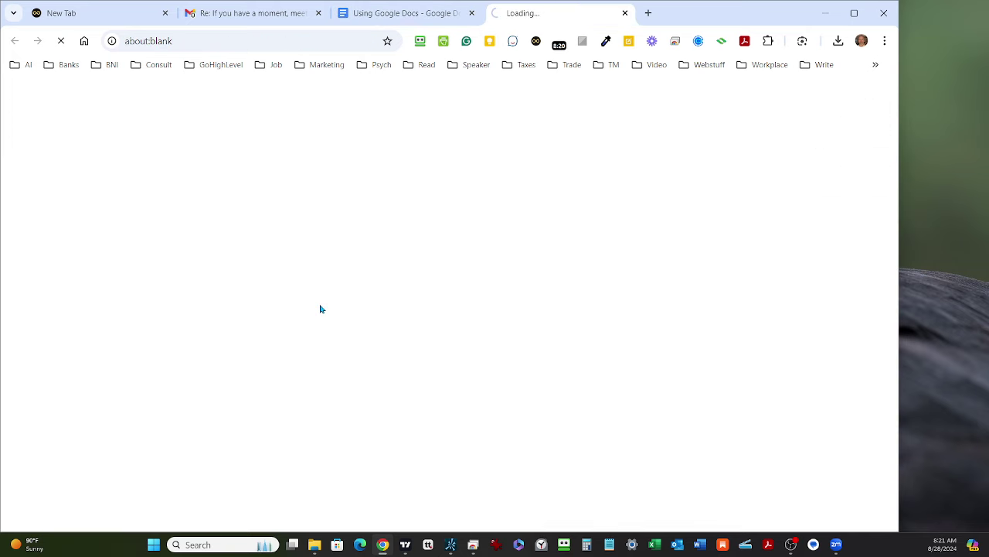
pyautogui.click(379, 21)
pyautogui.click(54, 108)
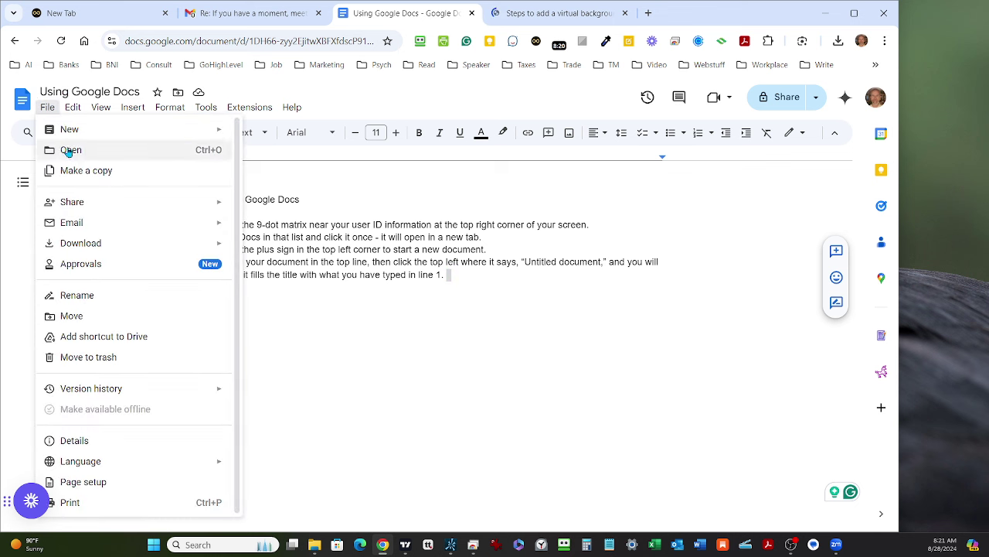
pyautogui.click(545, 15)
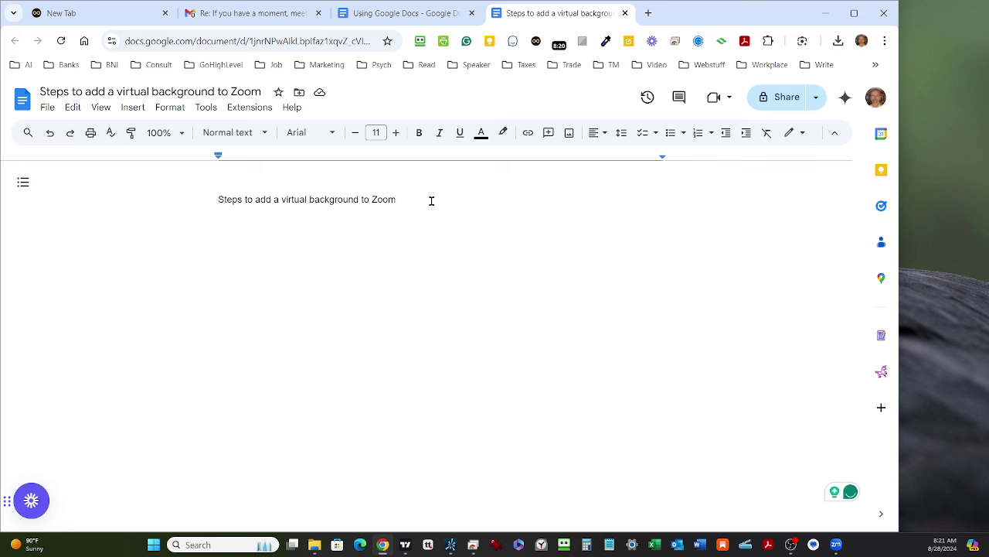
# - Add the line "Download the file you need from Toastmasters.org" below the heading
pyautogui.press('Return')
pyautogui.write('Downl')
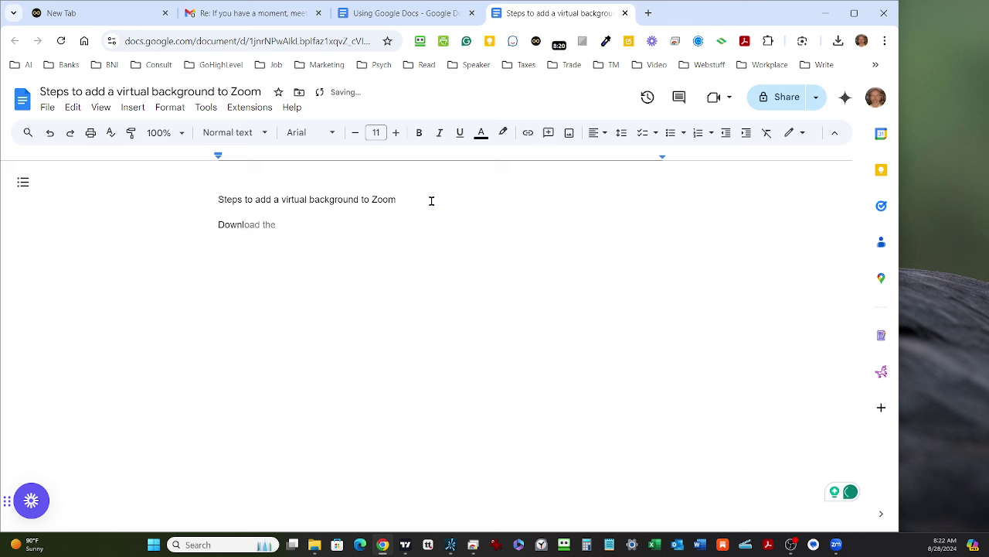
pyautogui.press('Tab')
pyautogui.write('file you need from Toast')
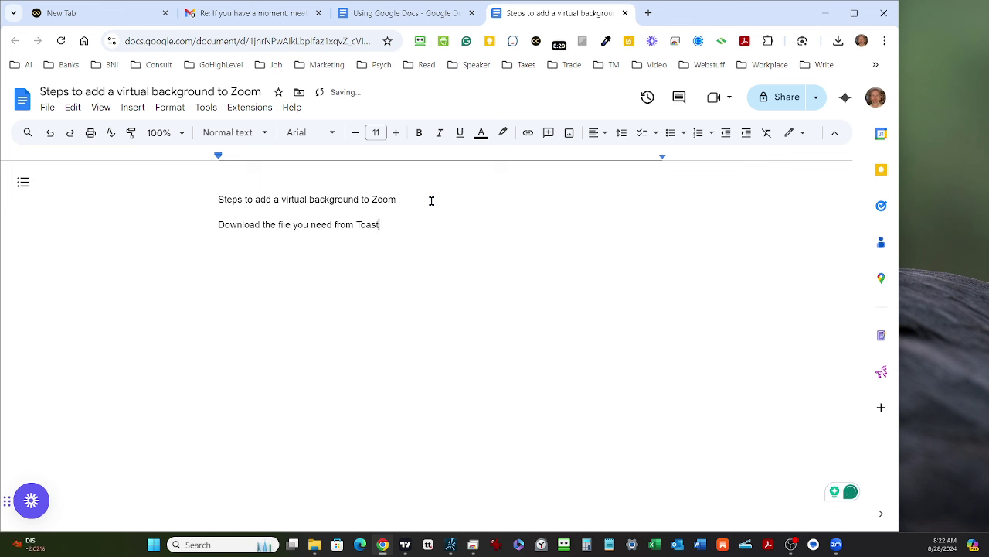
pyautogui.write('masters.org')
pyautogui.doubleClick(358, 224)
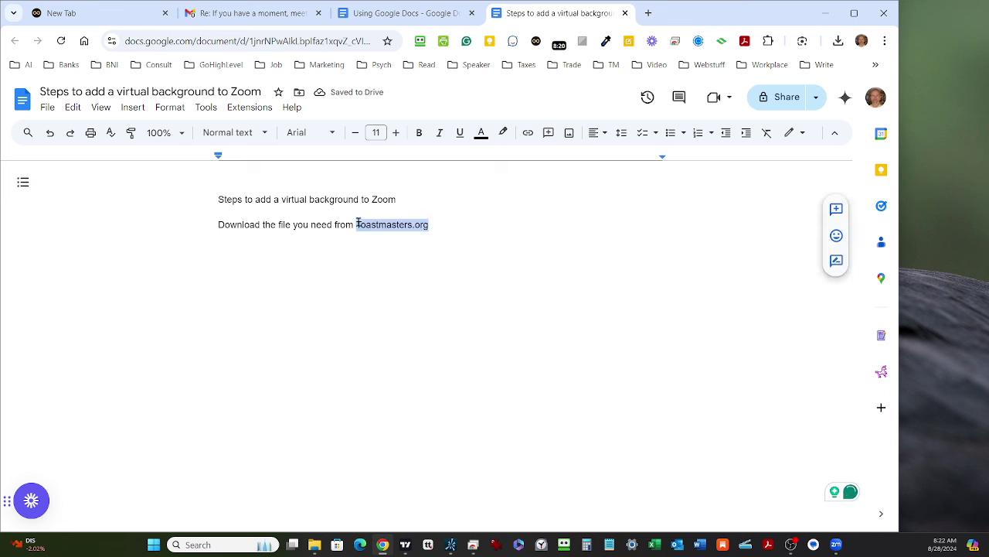
pyautogui.hotkey('ctrl', 'v')
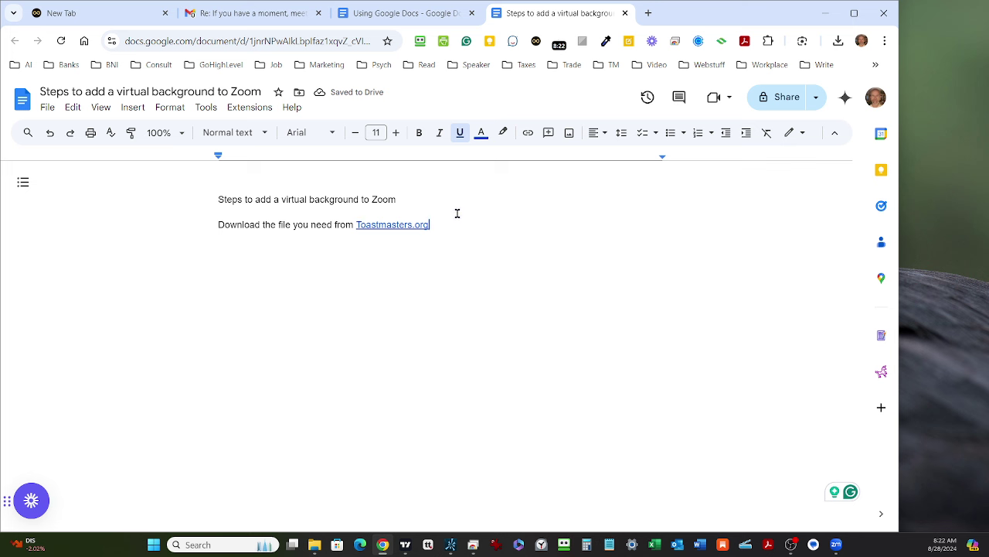
pyautogui.moveTo(459, 225); pyautogui.dragTo(357, 224)
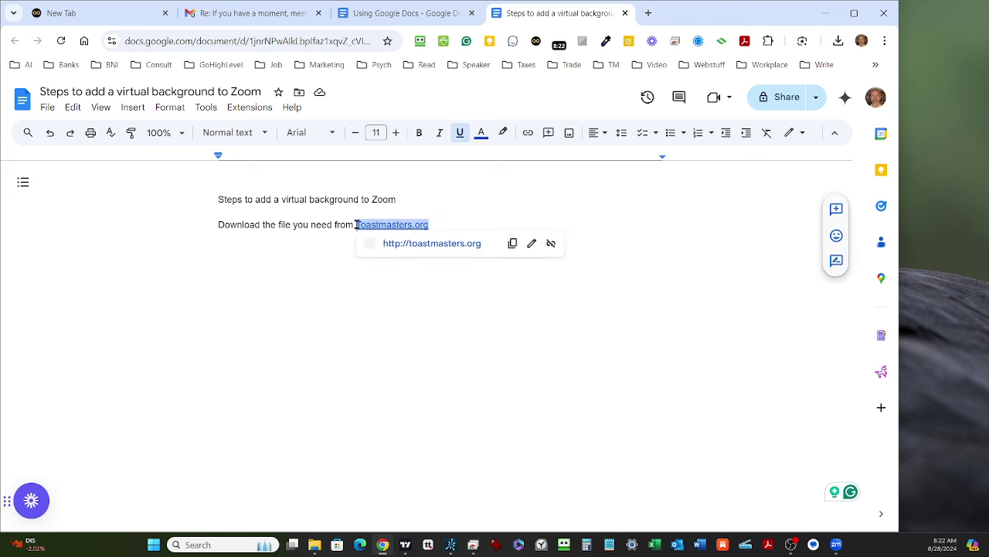
pyautogui.click(484, 213)
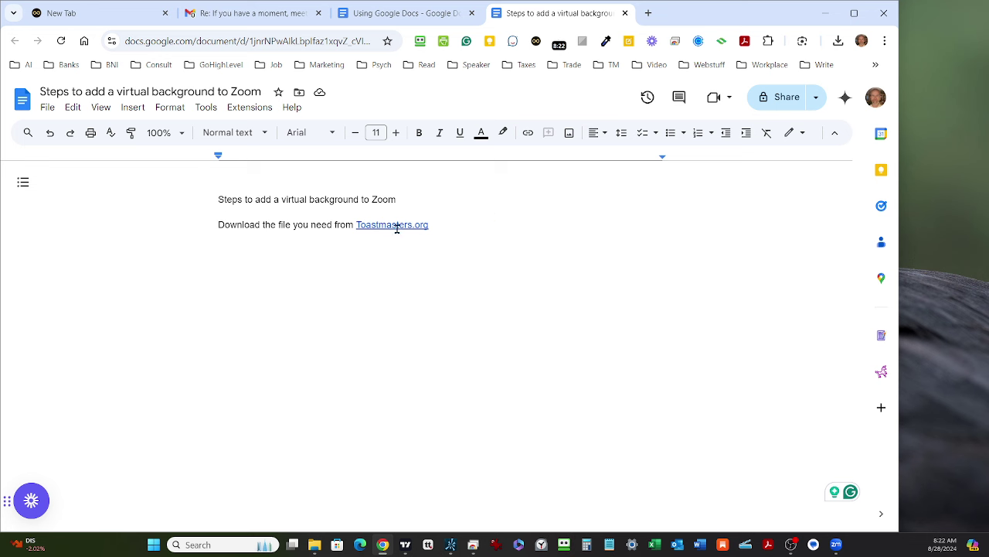
# - Open the linked Toastmasters.org site from the document and search it for "background"
pyautogui.click(397, 225)
pyautogui.click(465, 244)
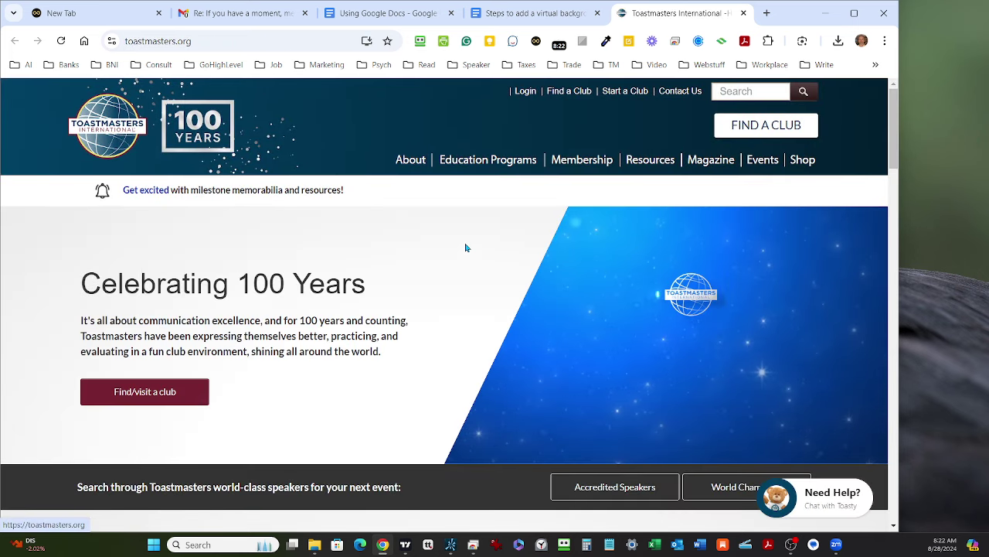
pyautogui.click(729, 91)
pyautogui.write('ba')
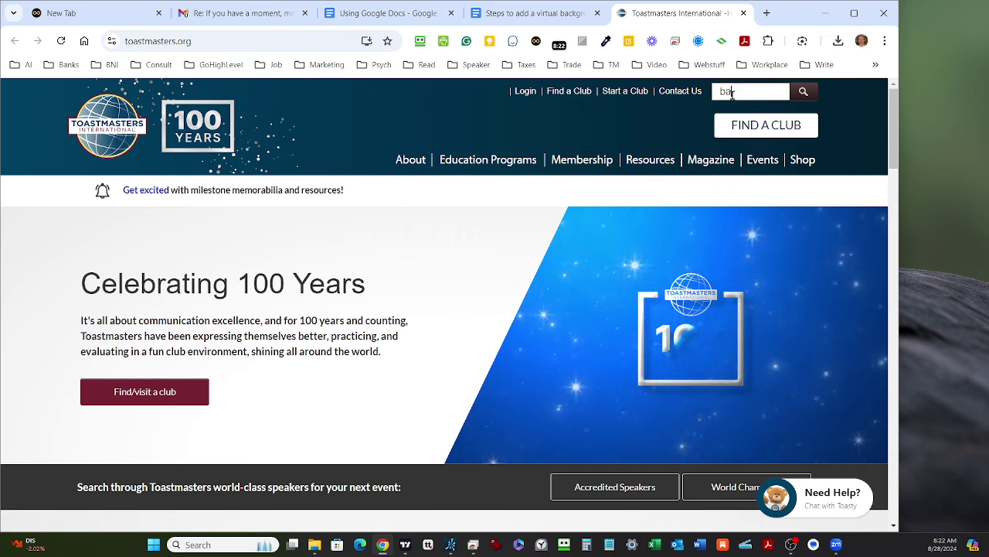
pyautogui.write('ckground')
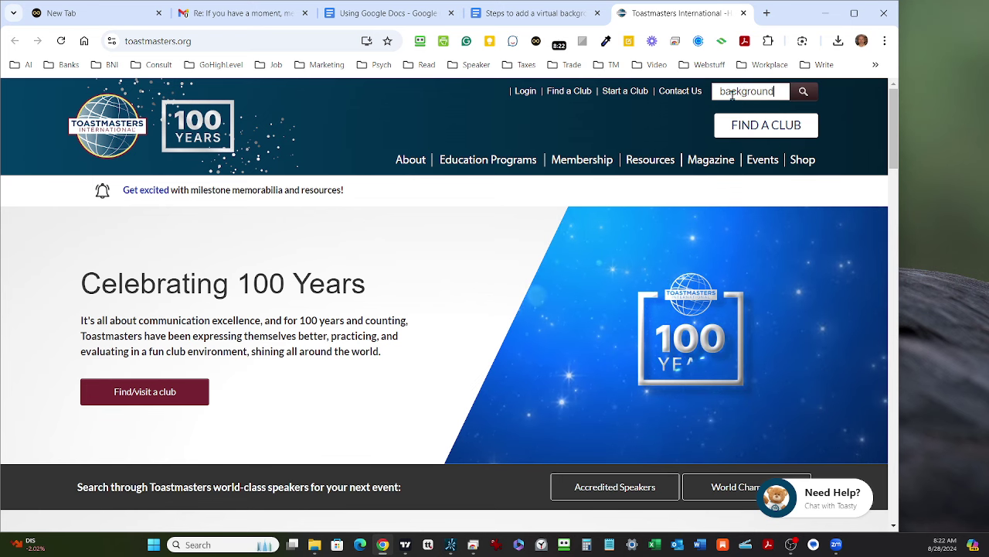
pyautogui.press('Return')
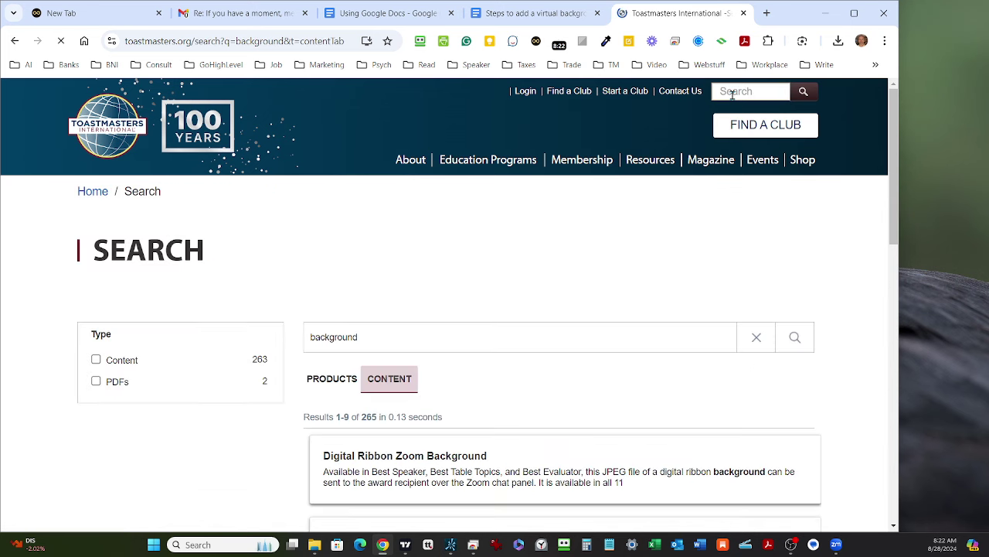
# - Open the Zoom Virtual Background search result and download its graphic file
pyautogui.scroll(-1, 443, 474)
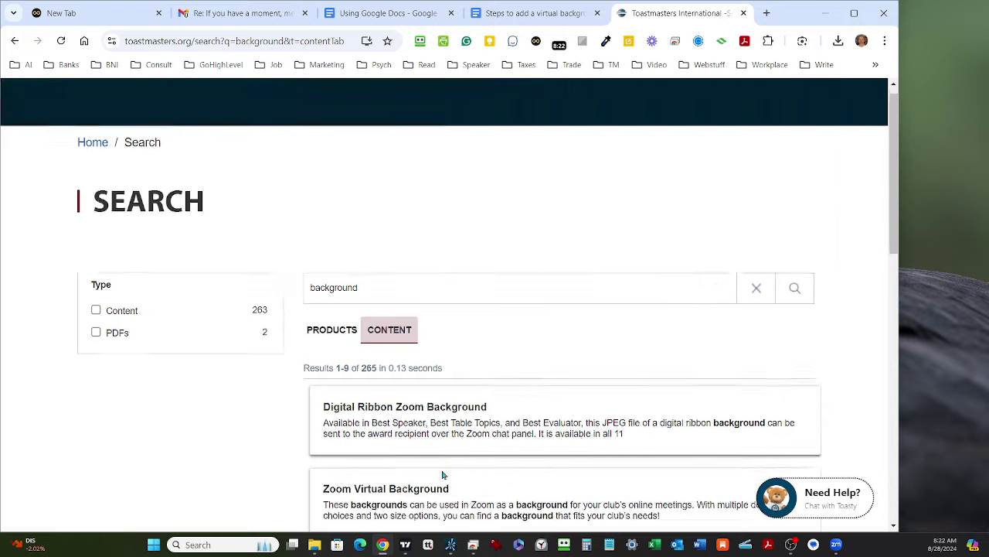
pyautogui.scroll(-3, 443, 475)
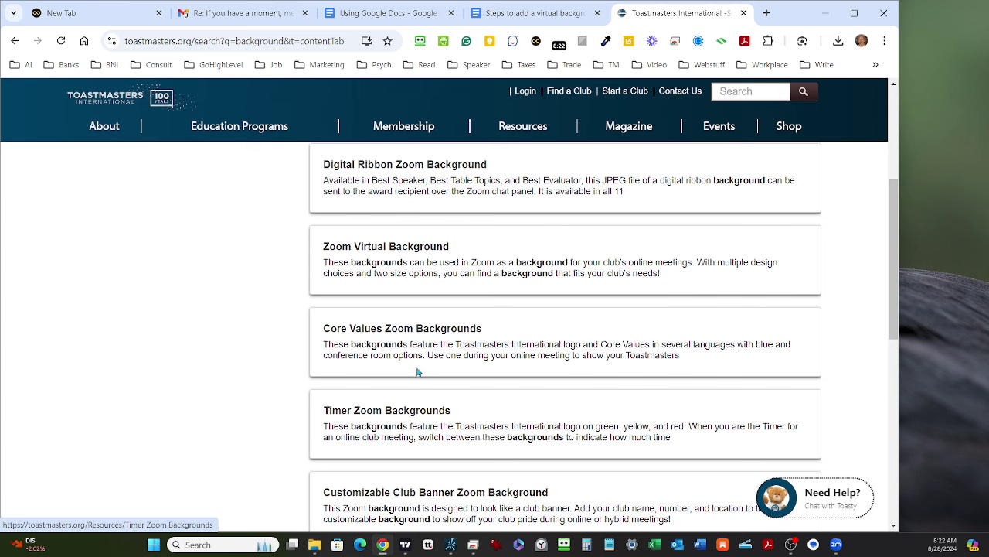
pyautogui.click(338, 248)
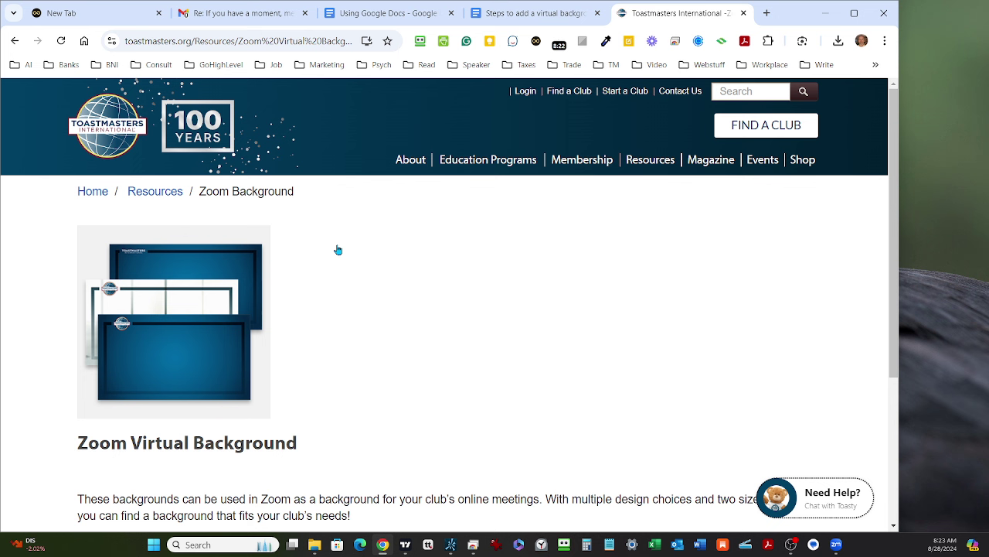
pyautogui.scroll(-3, 195, 289)
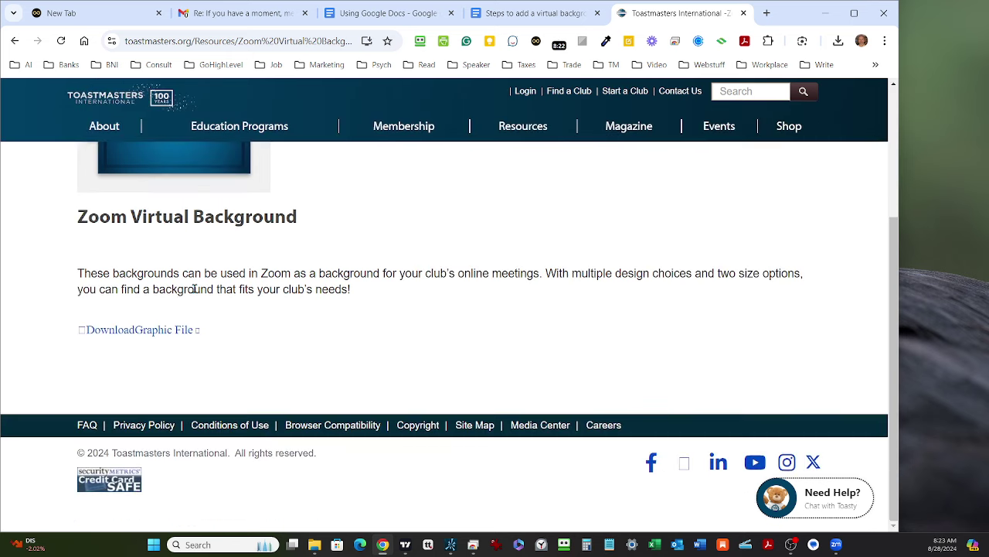
pyautogui.scroll(1, 189, 298)
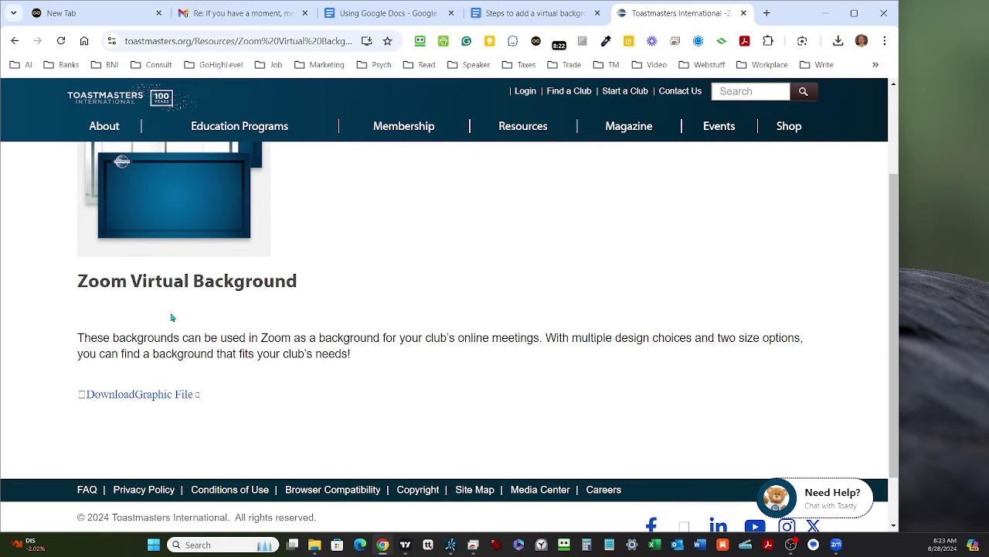
pyautogui.click(140, 400)
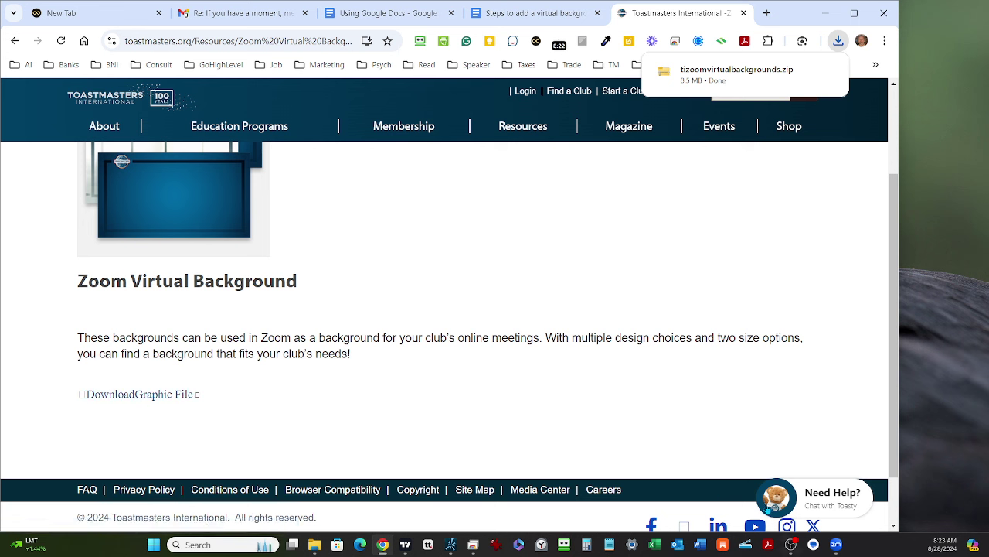
# - Open the downloaded tizoomvirtualbackgrounds.zip and go into its TIZoomVirtualBackgroundJPGs folder
pyautogui.moveTo(835, 88)
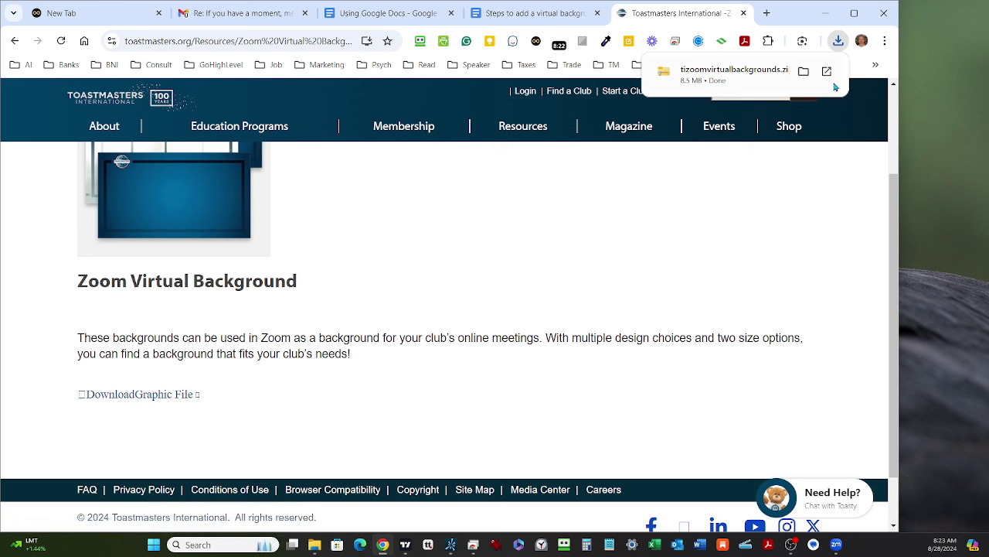
pyautogui.click(839, 43)
pyautogui.click(839, 43)
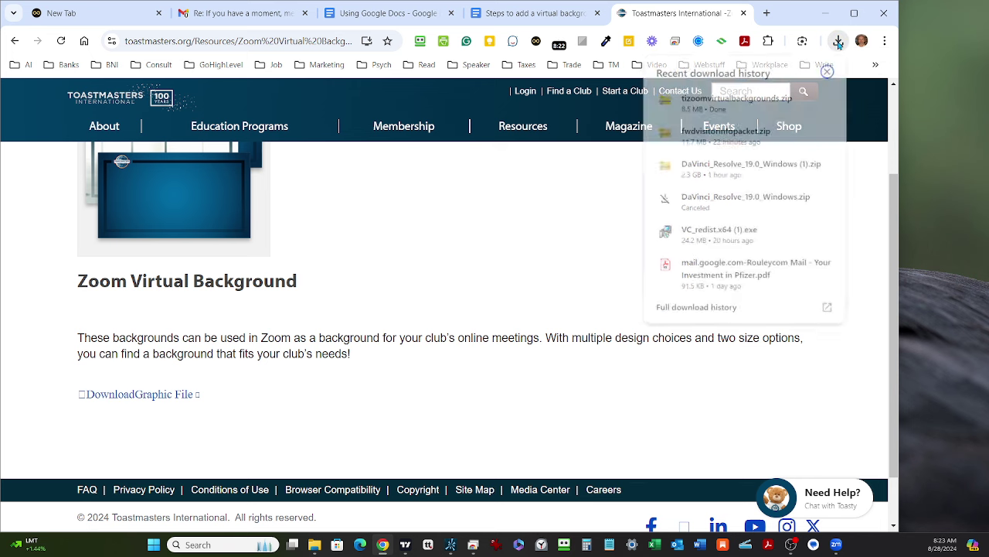
pyautogui.click(691, 100)
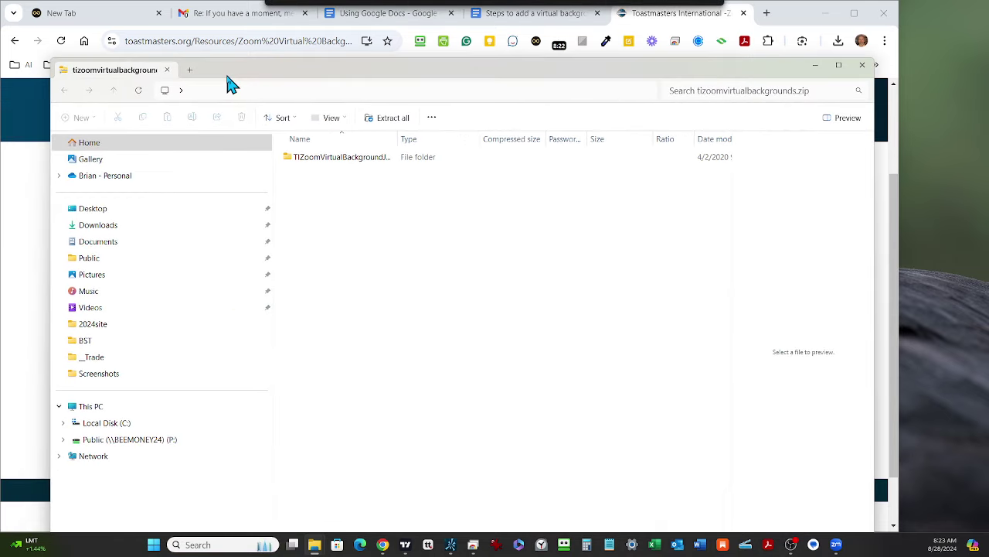
pyautogui.moveTo(229, 78); pyautogui.dragTo(221, 23)
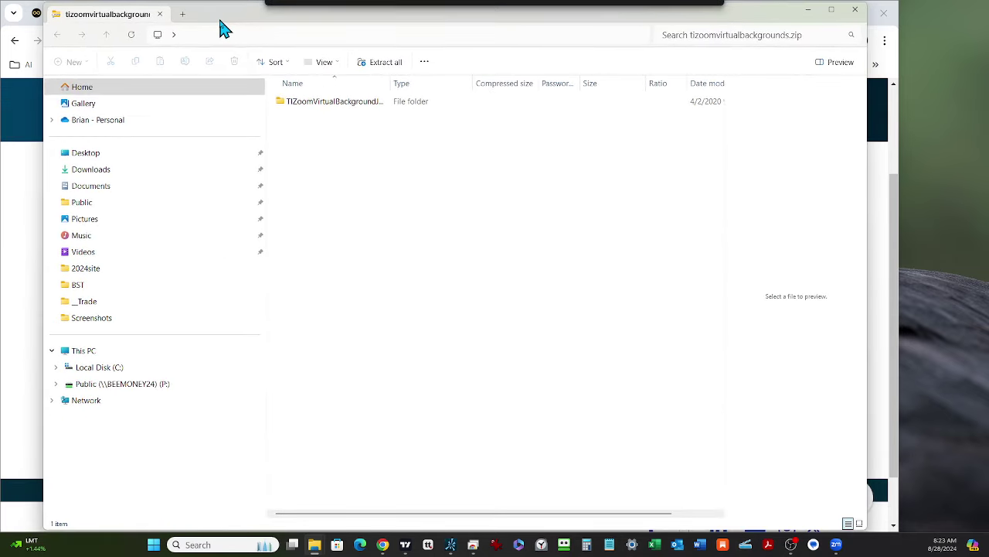
pyautogui.doubleClick(281, 106)
# - Select all the JPG backgrounds in the zipped folder and copy them to the Pictures folder
pyautogui.click(281, 106)
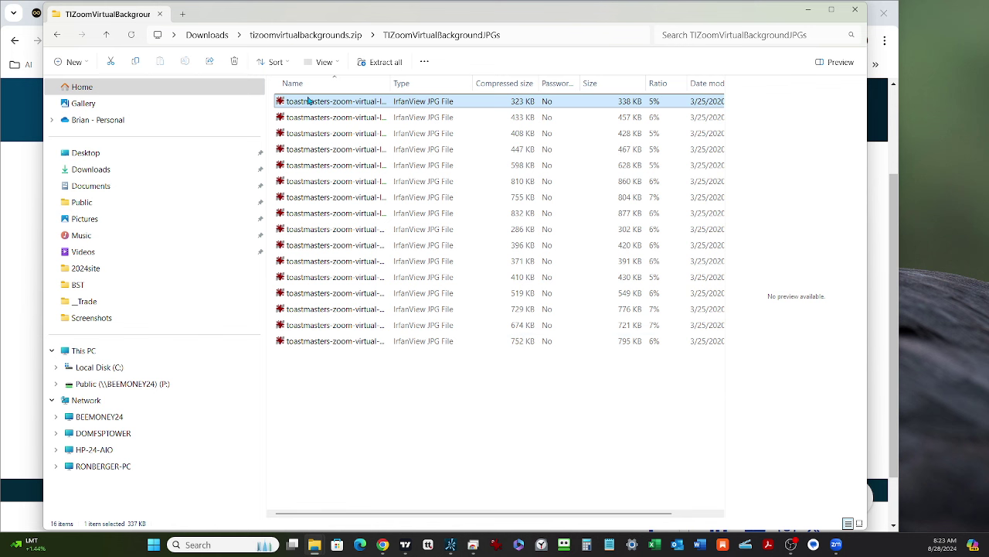
pyautogui.keyDown('shift'); pyautogui.click(283, 343); pyautogui.keyUp('shift')
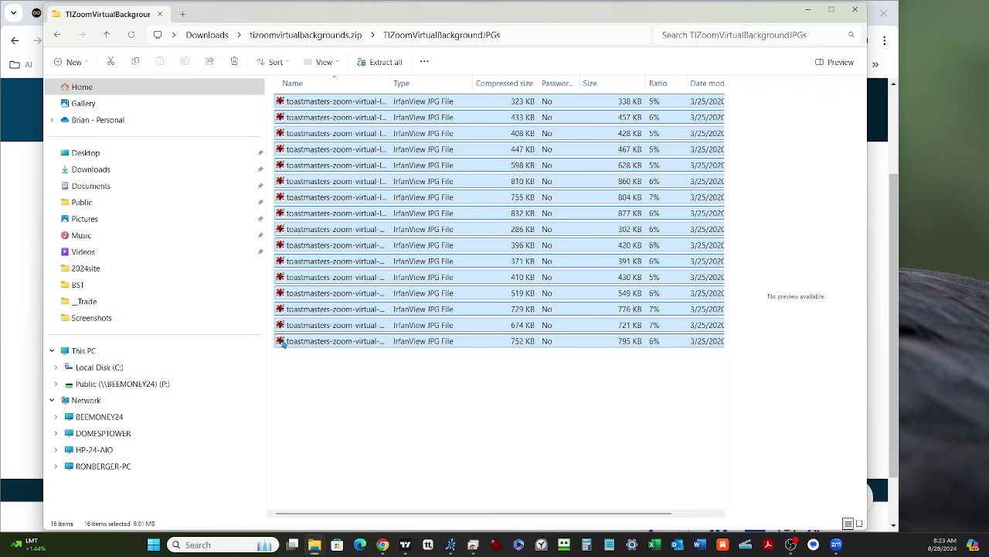
pyautogui.moveTo(319, 213); pyautogui.dragTo(100, 223)
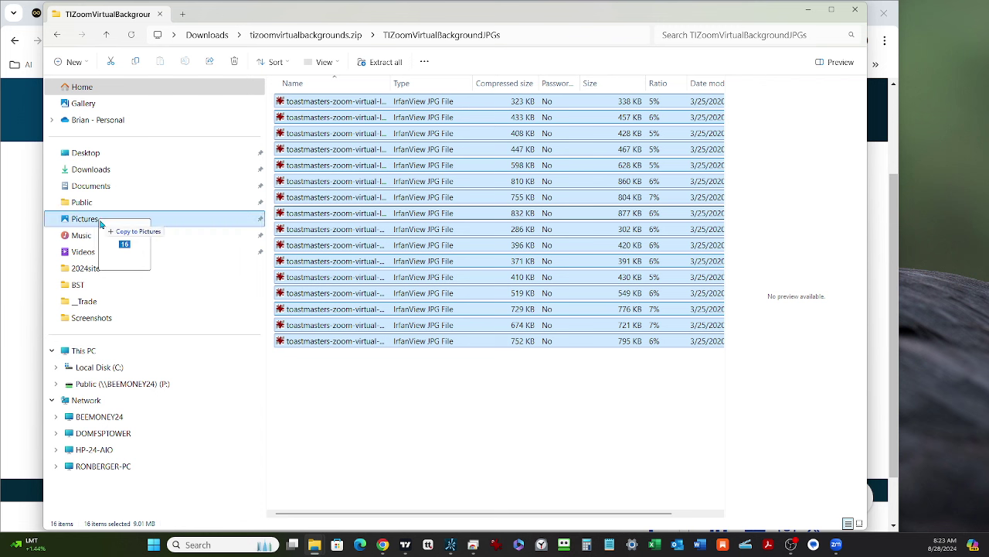
pyautogui.moveTo(100, 223); pyautogui.dragTo(100, 224)
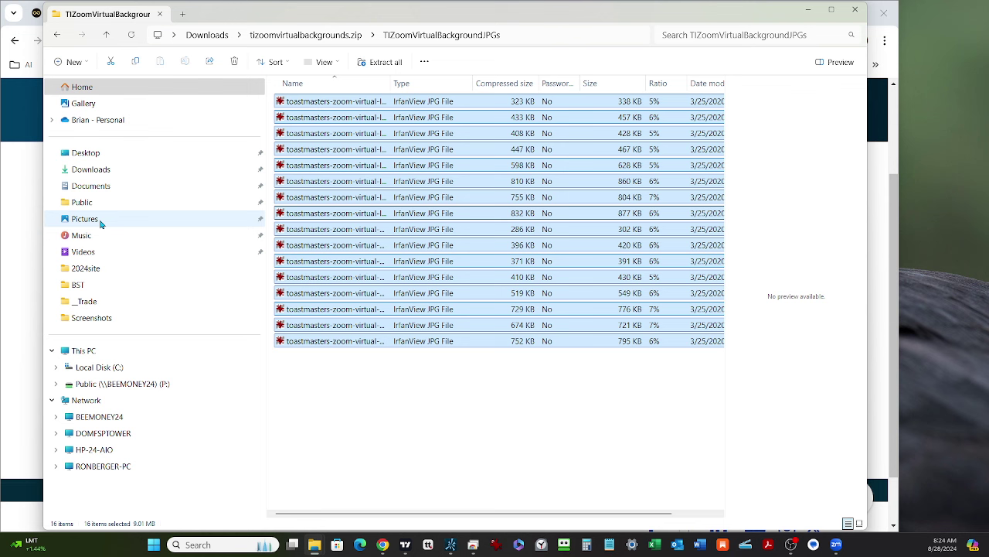
# - Check the Pictures folder for the copied background images and snap its window beside the browser
pyautogui.click(100, 222)
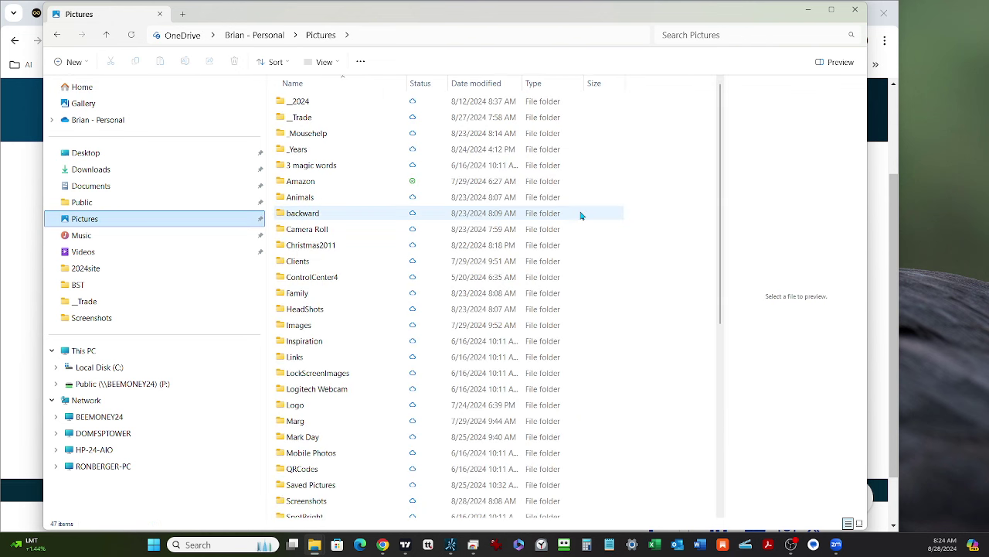
pyautogui.scroll(-7, 371, 464)
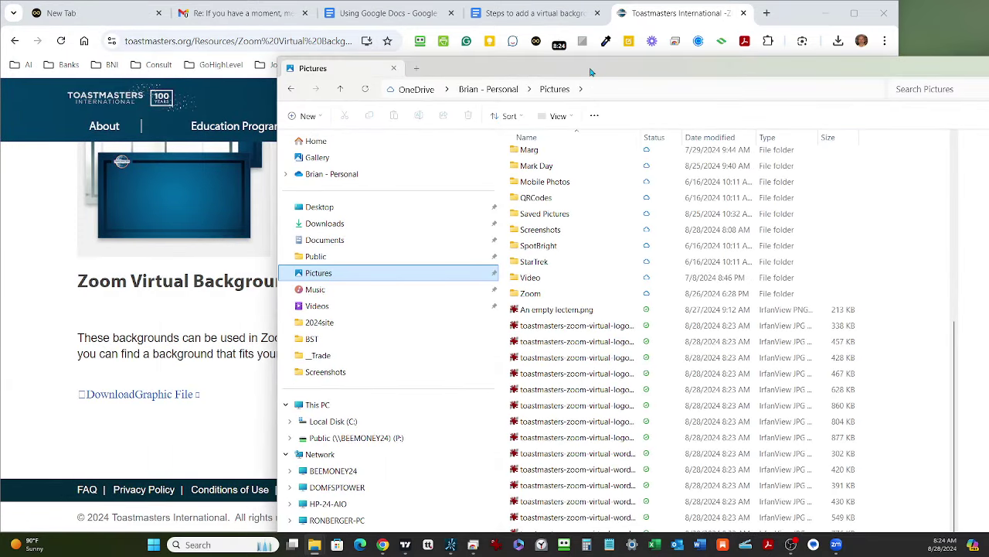
pyautogui.press('super+Right')
pyautogui.press('super+Up')
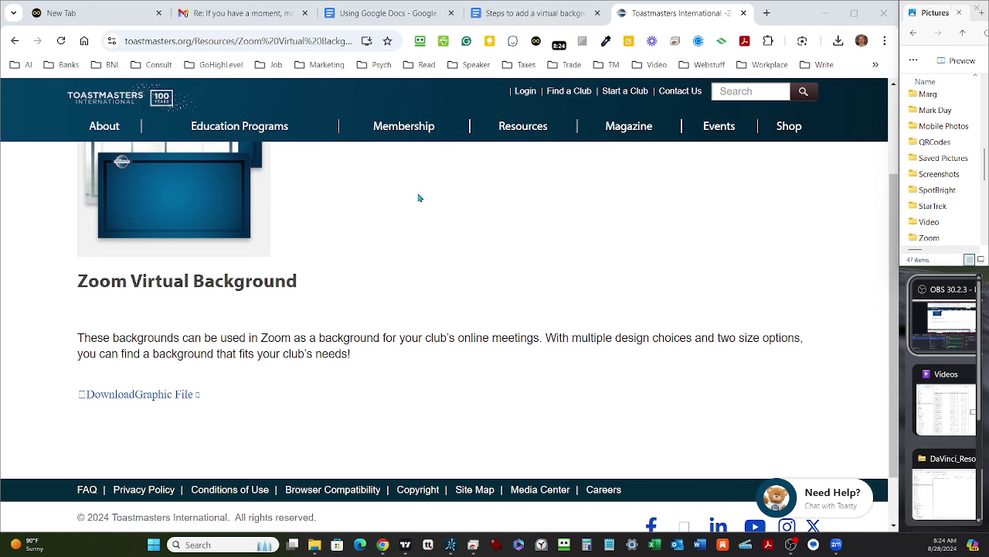
# - Return to the Steps to add a virtual background to Zoom document and add the line "Click the zipped file once to open it from your Downloads"
pyautogui.click(533, 14)
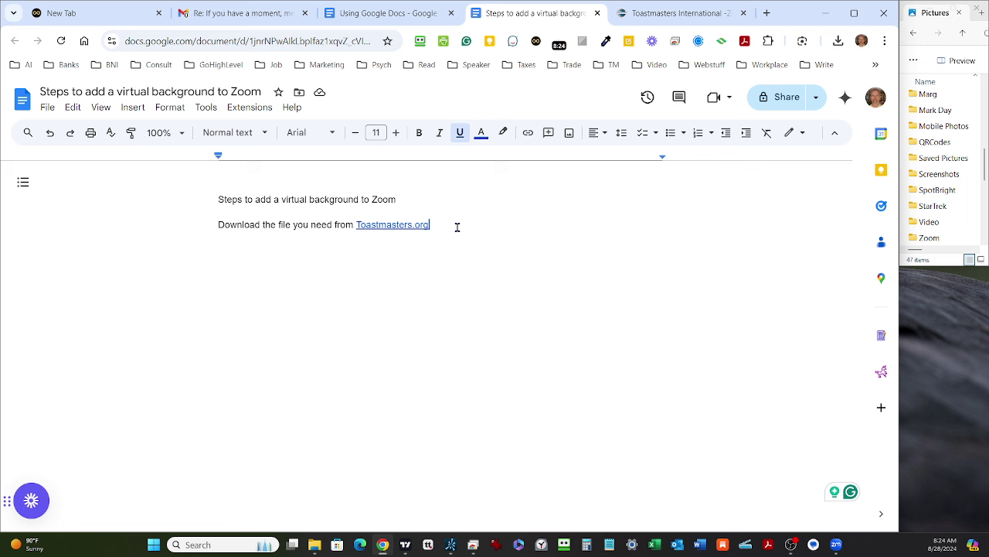
pyautogui.press('Return')
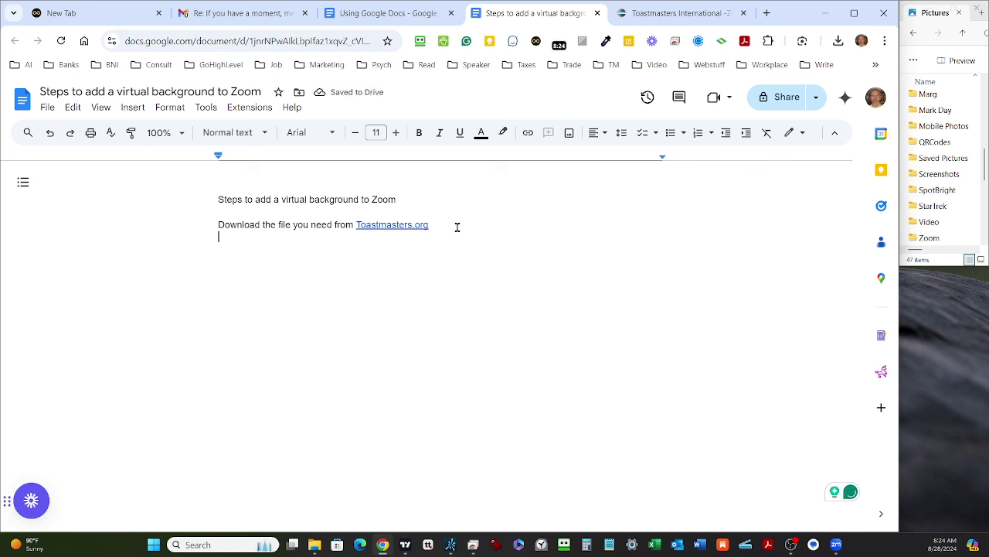
pyautogui.write('Click the')
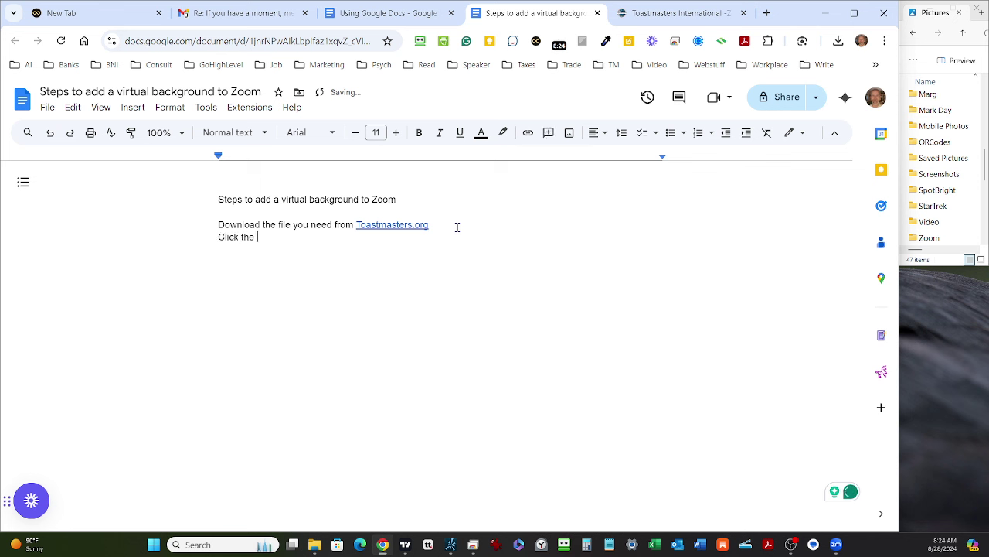
pyautogui.write(' zipped file once to open i')
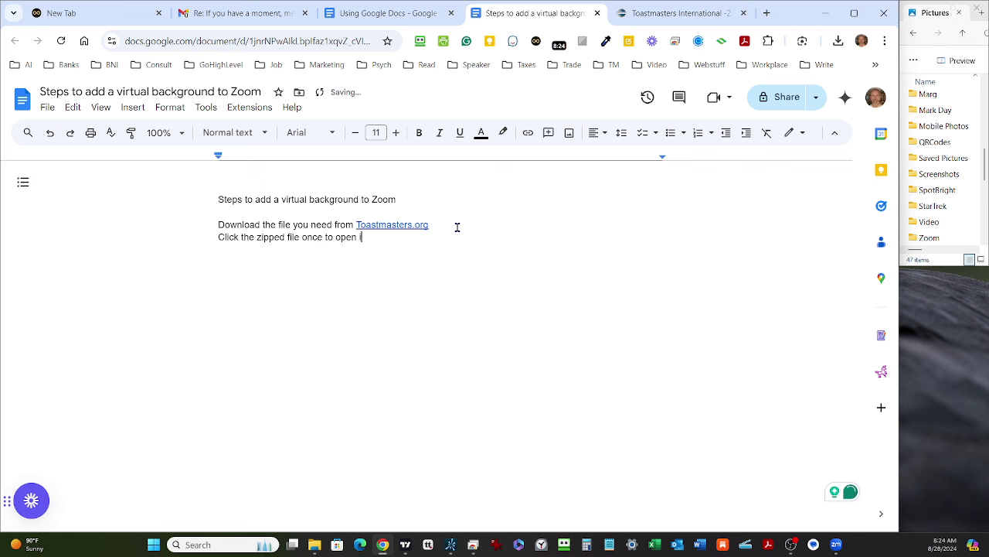
pyautogui.write('t from your Downloads')
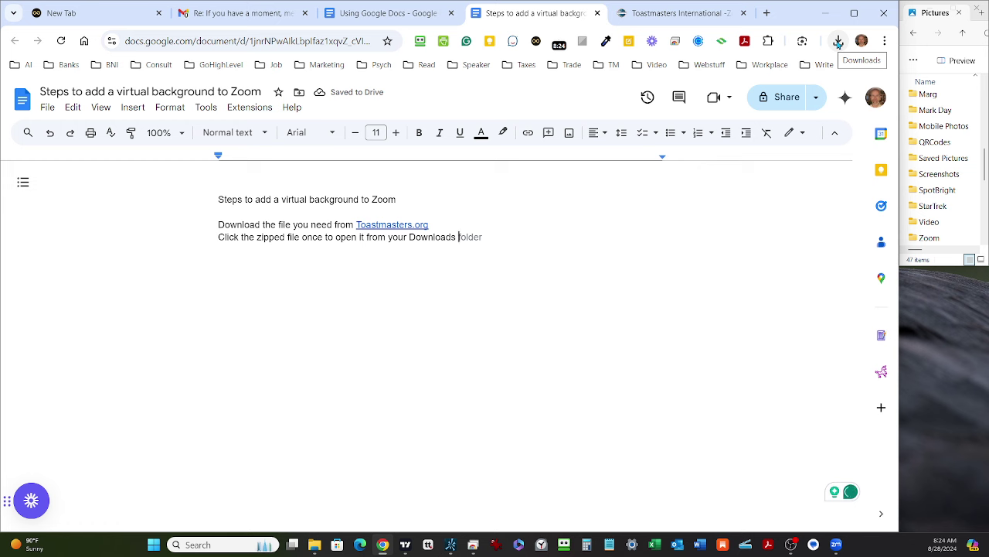
# - Check the browser's recent downloads and extend the second instruction with "button at the top right - near your ID"
pyautogui.click(838, 43)
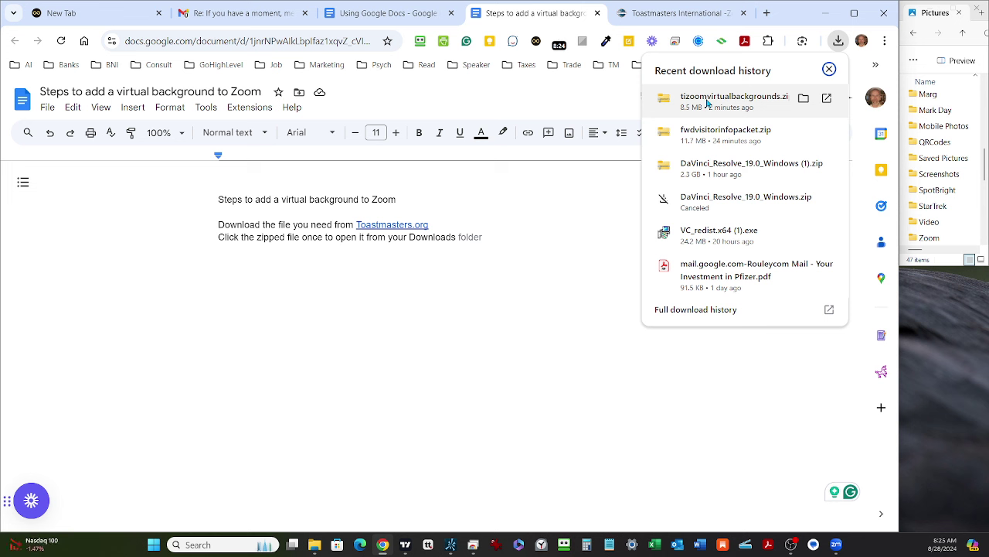
pyautogui.click(470, 236)
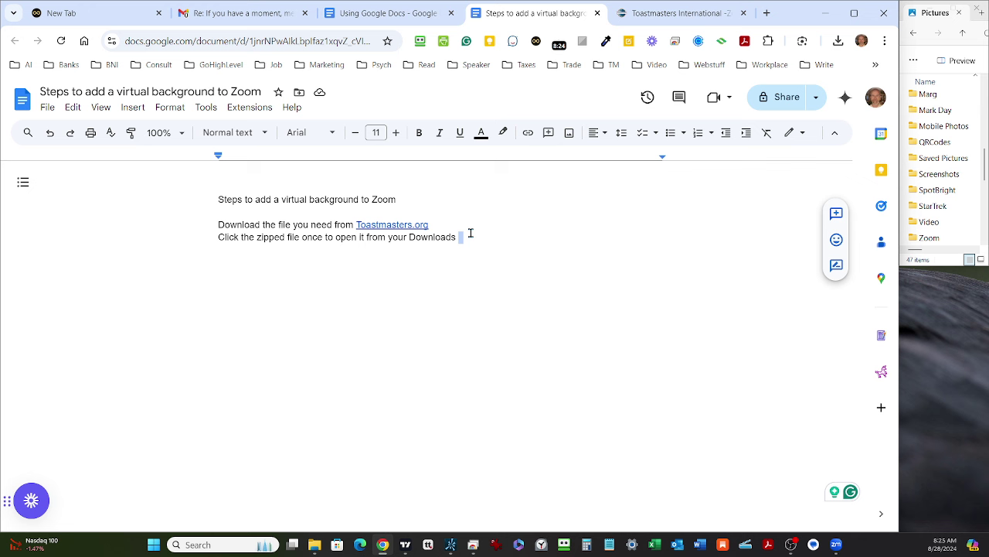
pyautogui.write('button ')
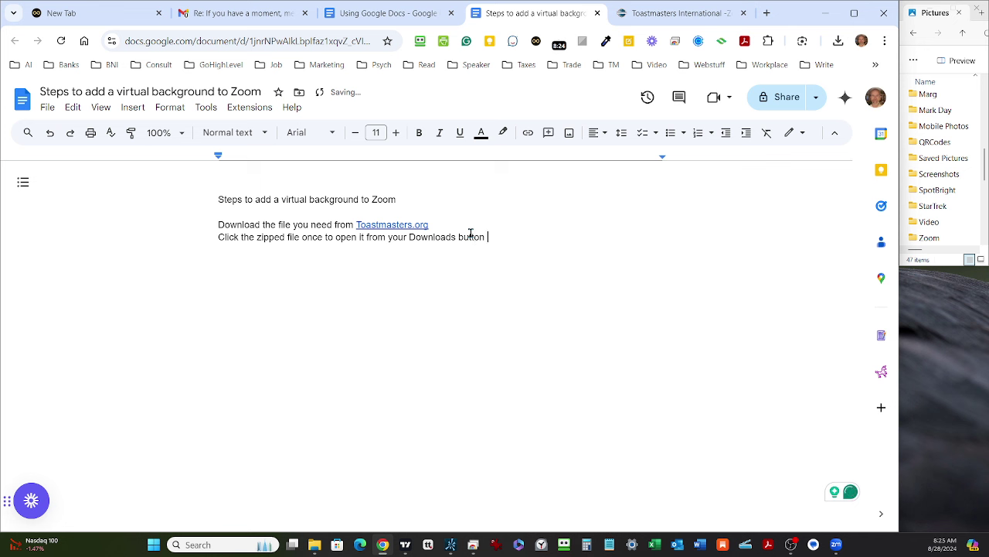
pyautogui.write('at the top right - near your ')
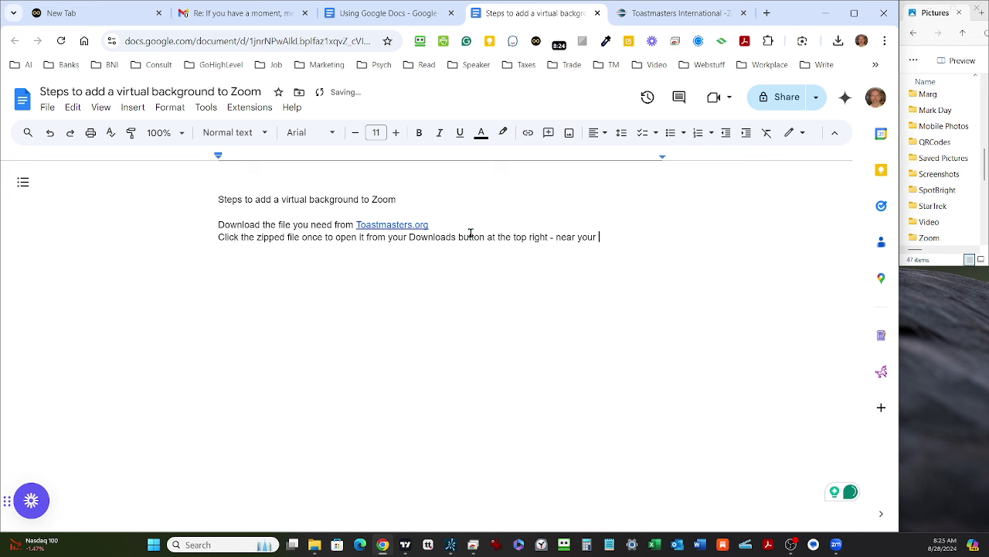
pyautogui.write('ID')
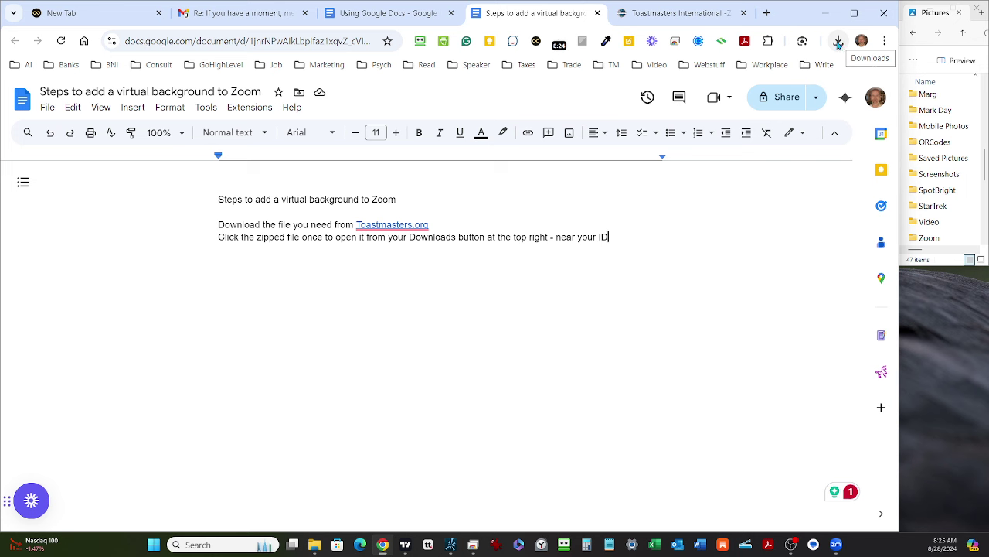
# - Review how tizoomvirtualbackgrounds.zip and its JPG folder open from the recent downloads, and minimize the file window
pyautogui.click(838, 43)
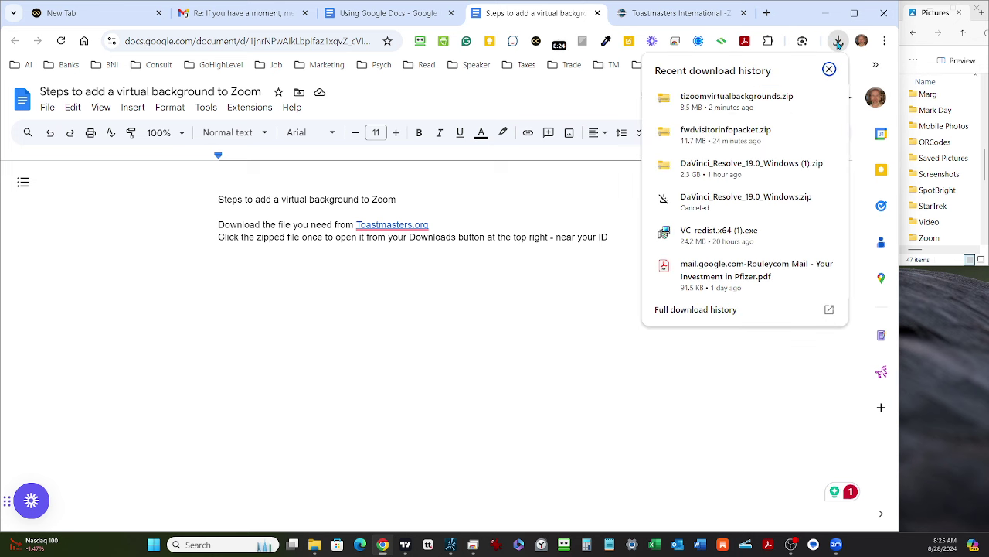
pyautogui.click(719, 99)
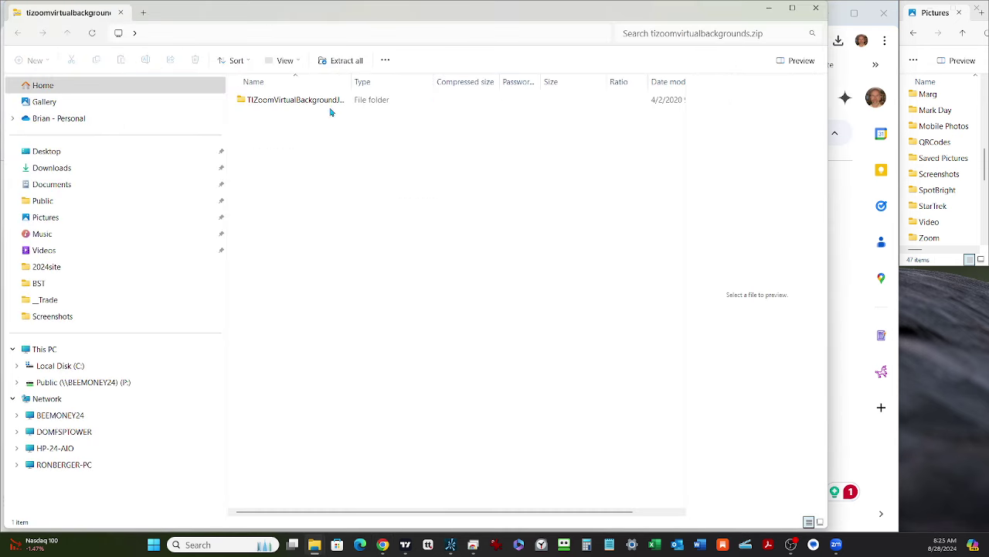
pyautogui.doubleClick(283, 101)
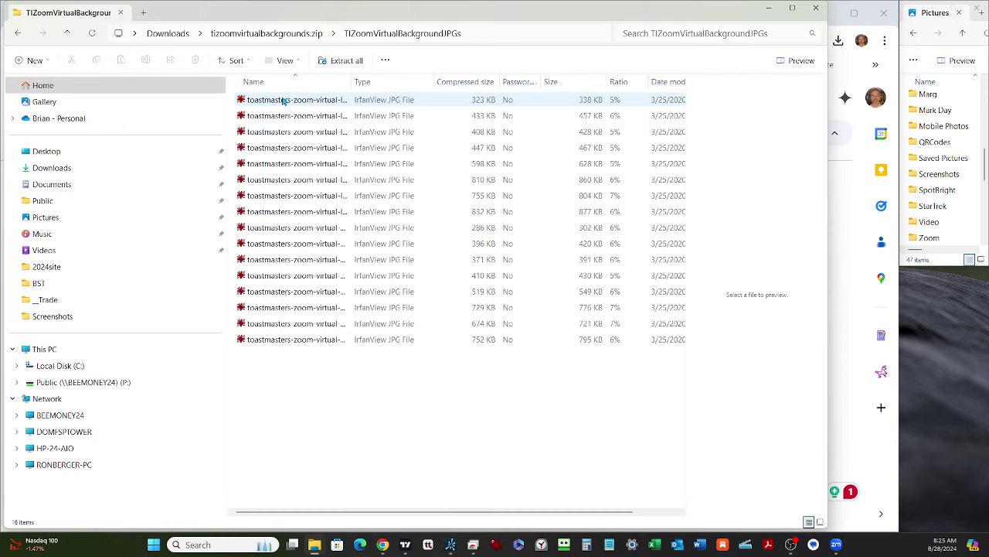
pyautogui.click(769, 9)
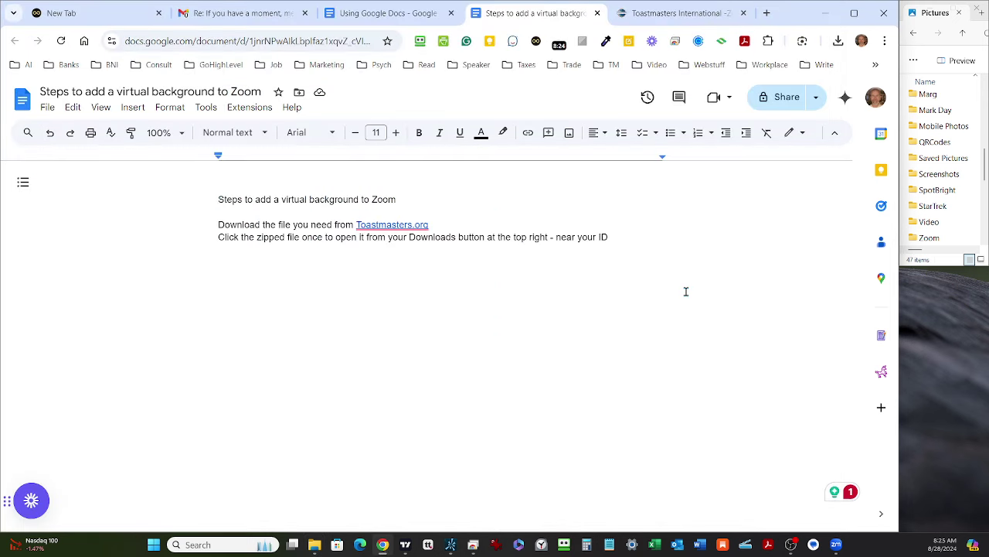
# - Add the line "Double-click to open the zipped folder and collect those files in your Pictures folder.", accepting the suggested hyphen correction
pyautogui.press('Return')
pyautogui.write('S')
pyautogui.press('BackSpace')
pyautogui.write('Dou')
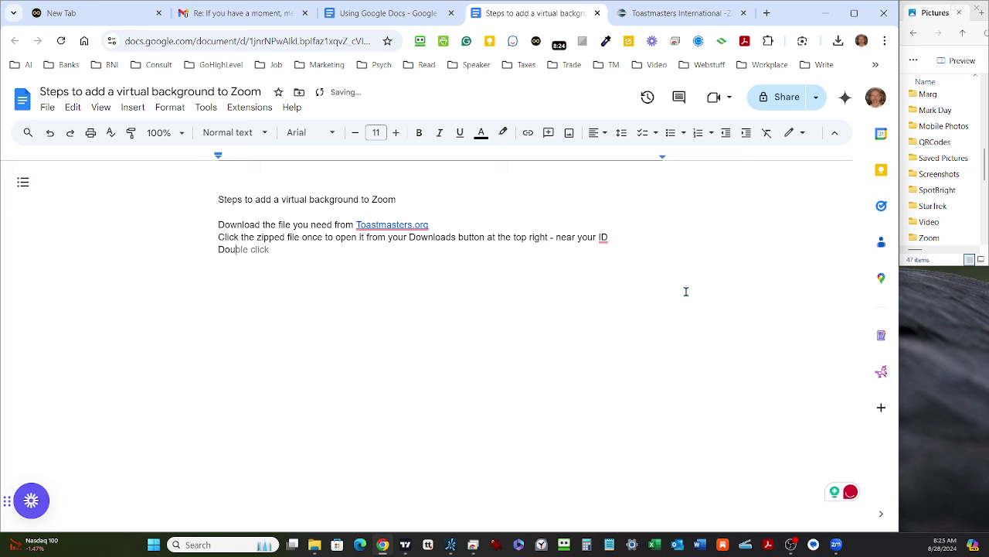
pyautogui.write('ble')
pyautogui.press('Tab')
pyautogui.write('to opent')
pyautogui.press('BackSpace')
pyautogui.press('BackSpace')
pyautogui.write('the zipped fold')
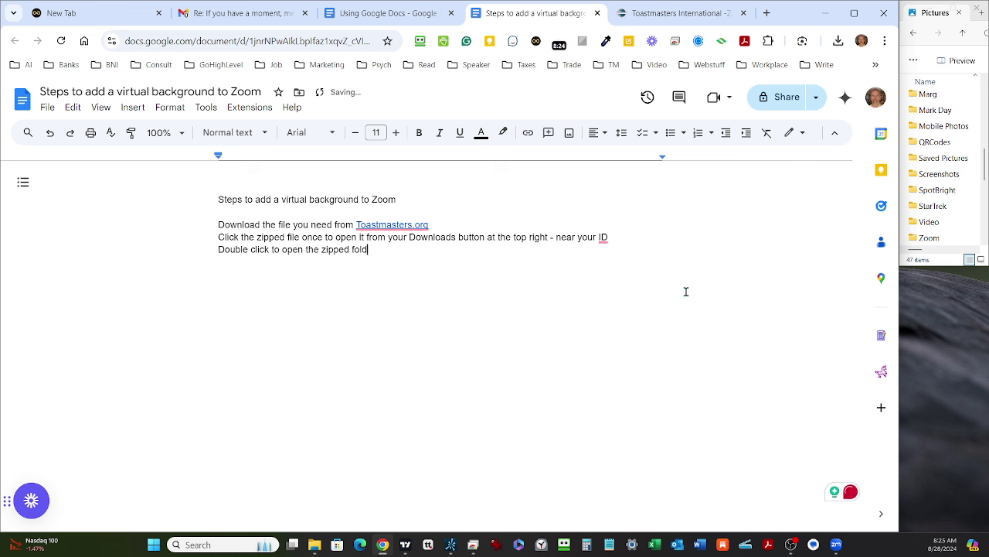
pyautogui.write('er and collect those files in your ')
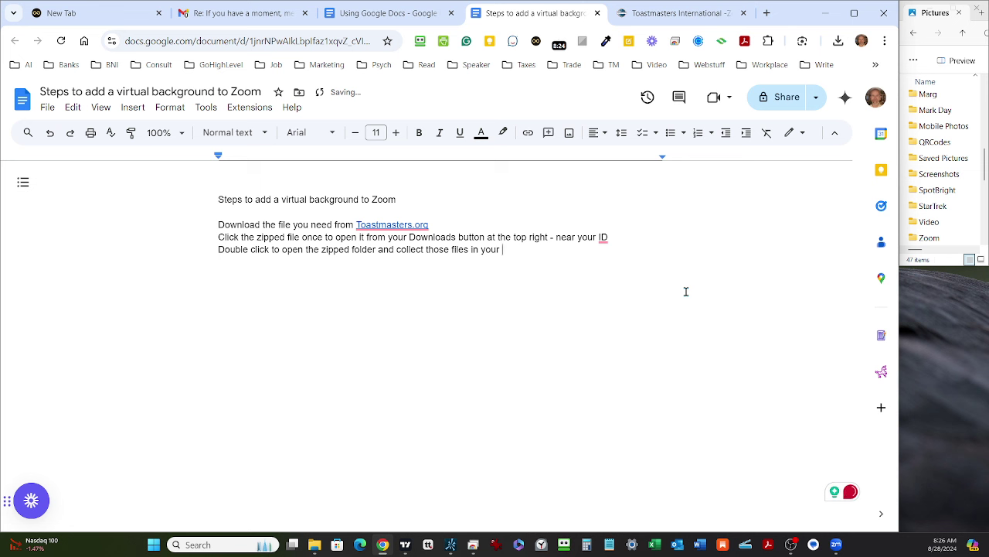
pyautogui.write('Pictures folder.')
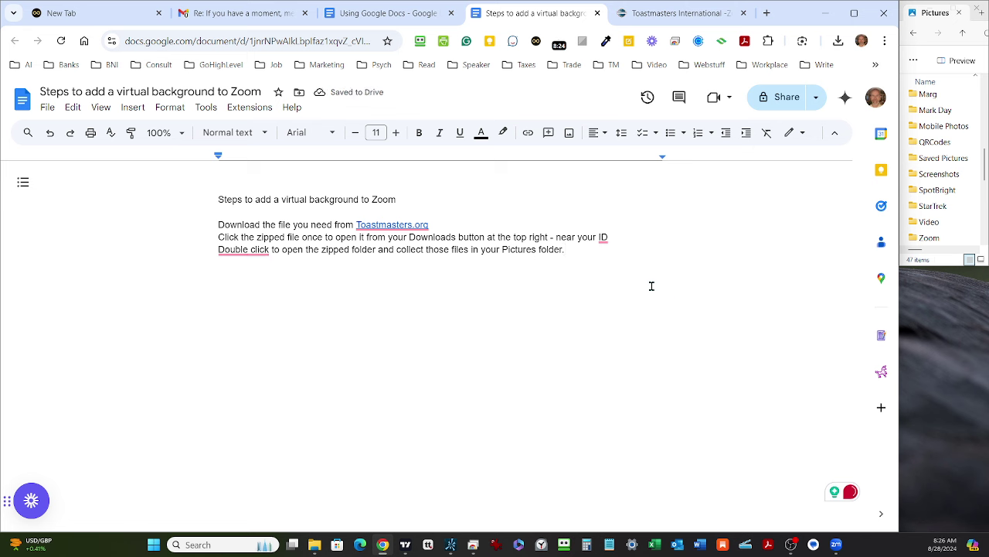
pyautogui.moveTo(245, 250)
pyautogui.click(248, 279)
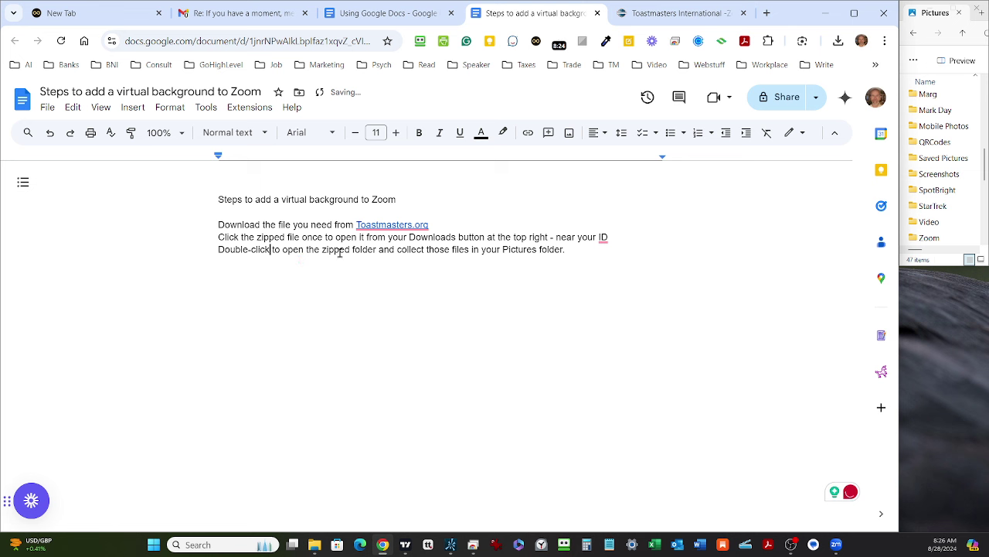
# - Add the line "Now we are ready to use those images in a virtual background on Zoom." below the Pictures folder instruction
pyautogui.click(587, 250)
pyautogui.press('Return')
pyautogui.write('Now we are ready')
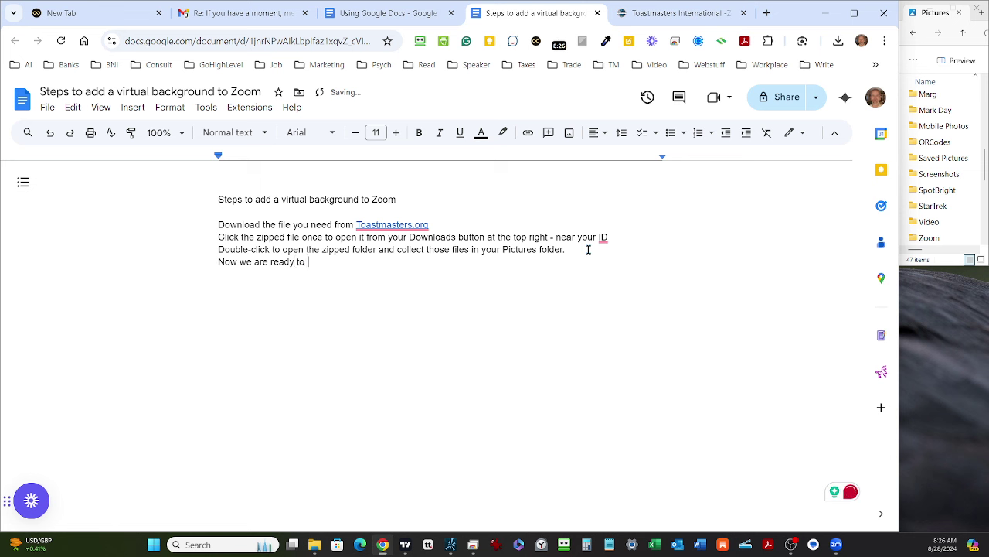
pyautogui.write(' to use those images in a v')
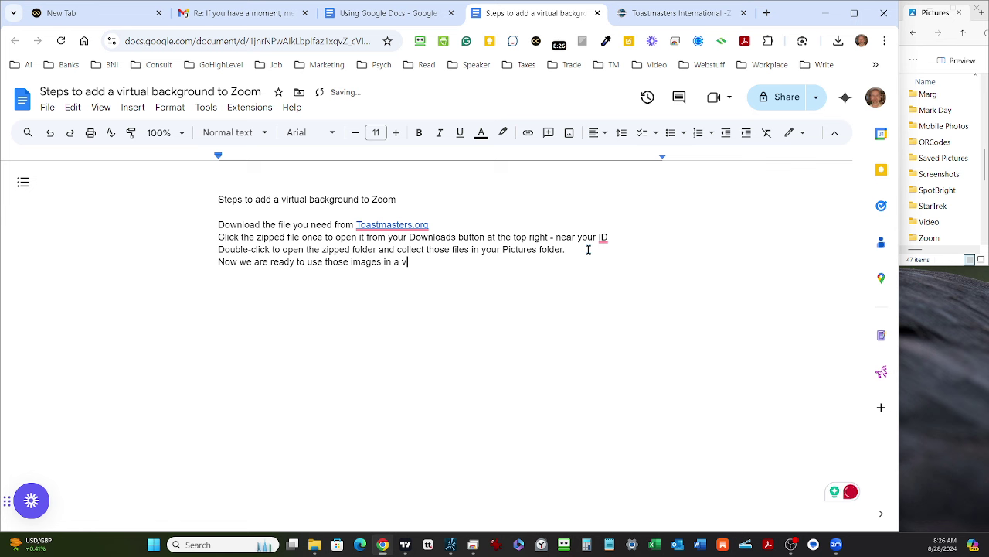
pyautogui.write('irtual background on Zoom.')
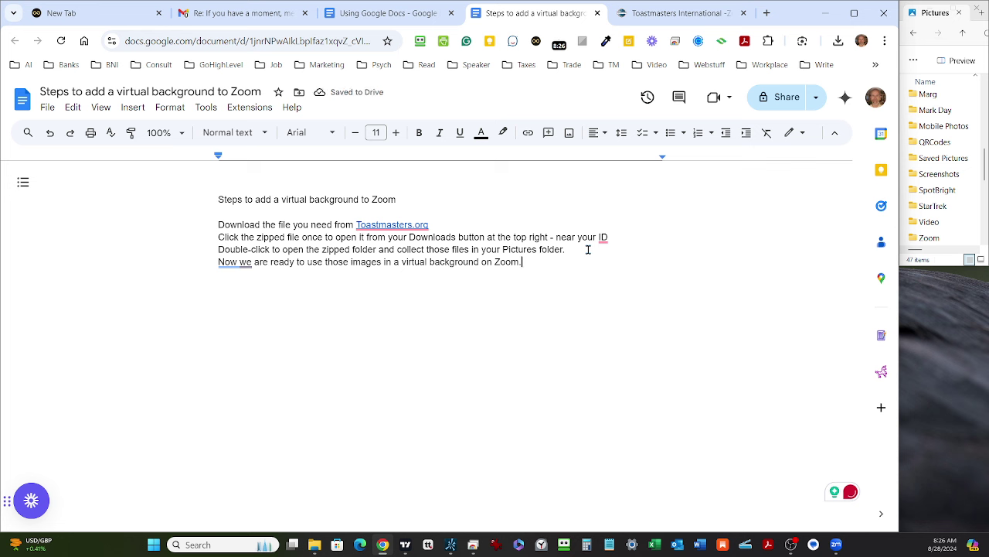
# - Leave a blank line and start the Zoom part of the instructions with "Now, in Zoom, login."
pyautogui.press('Return')
pyautogui.press('Return')
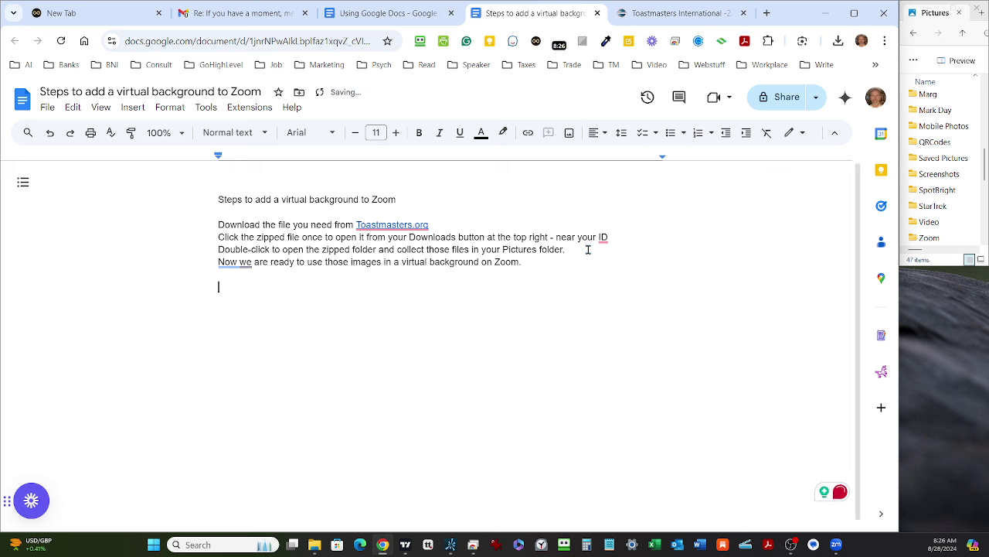
pyautogui.write('Now, in Zoom, login.')
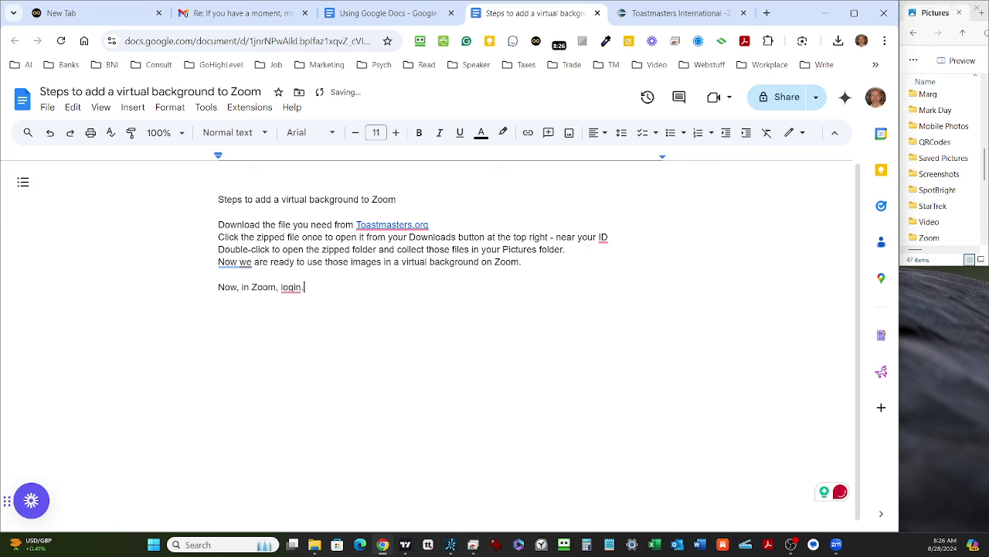
# - Switch to Zoom Workplace and sign in with the account password for the prefilled e-mail
pyautogui.click(835, 544)
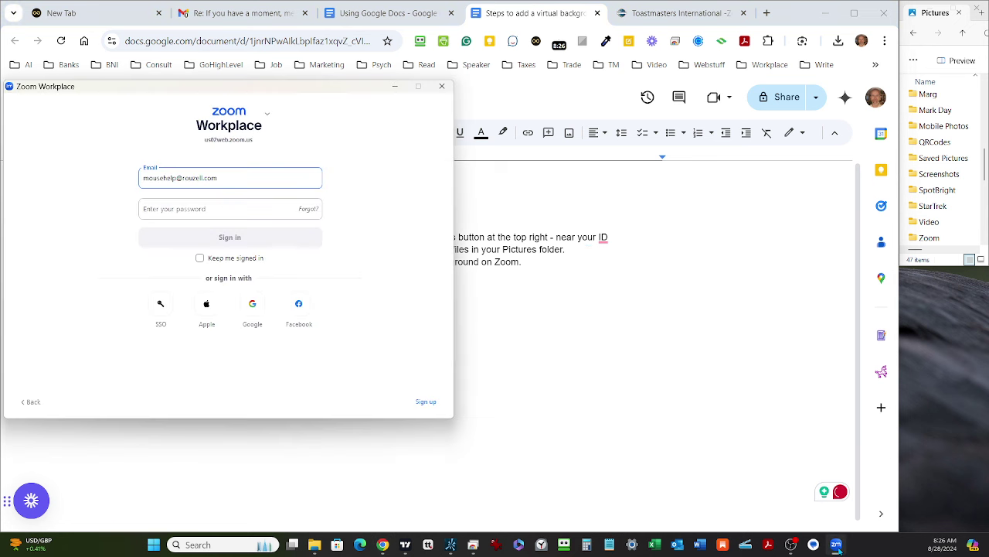
pyautogui.click(236, 208)
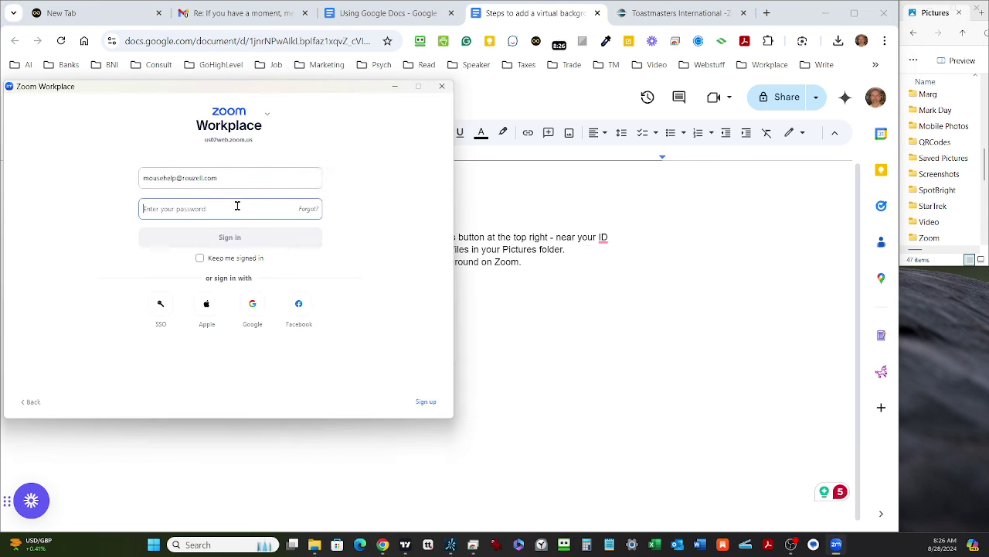
pyautogui.write('••')
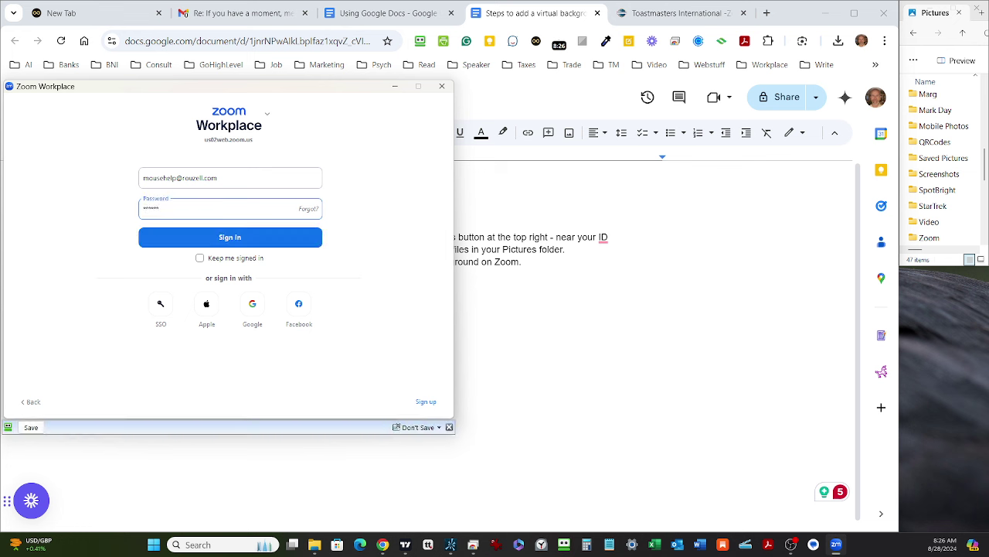
pyautogui.press('Return')
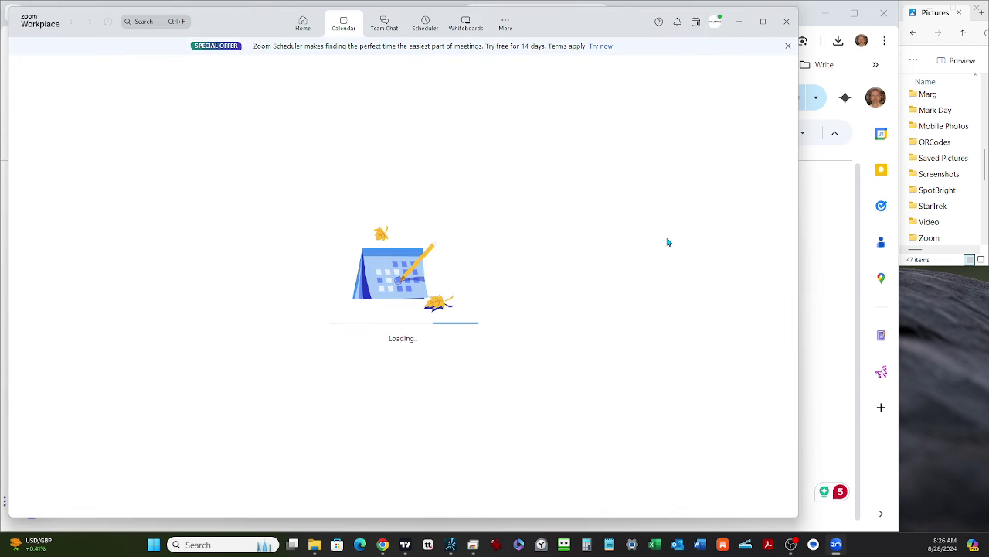
# - Return to the instructions document, correct "login" to "log in" and begin a new line below it
pyautogui.click(833, 255)
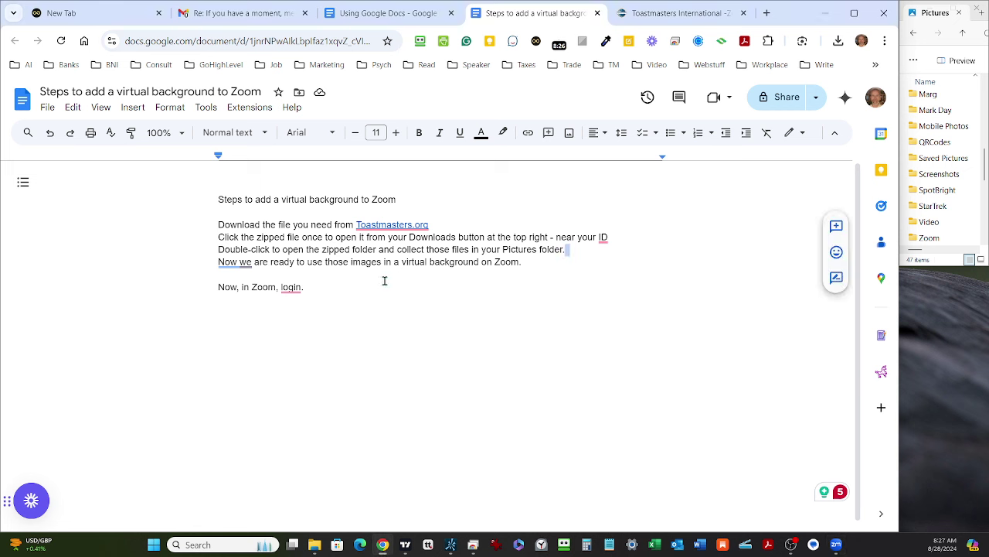
pyautogui.click(292, 287)
pyautogui.click(295, 323)
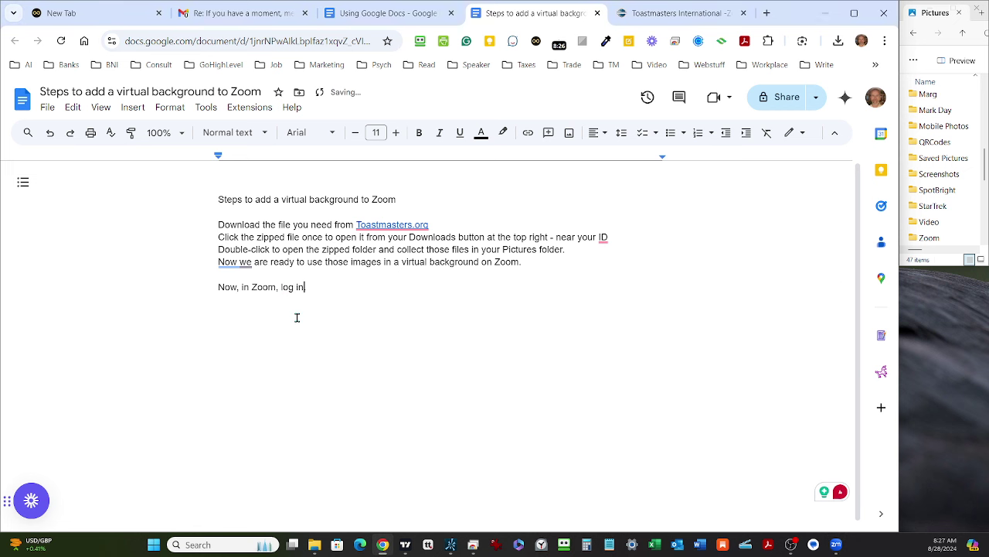
pyautogui.press('Return')
# - Switch to Zoom Workplace, start a new meeting from Home and dismiss the audio conference options
pyautogui.hotkey('alt', 'Tab')
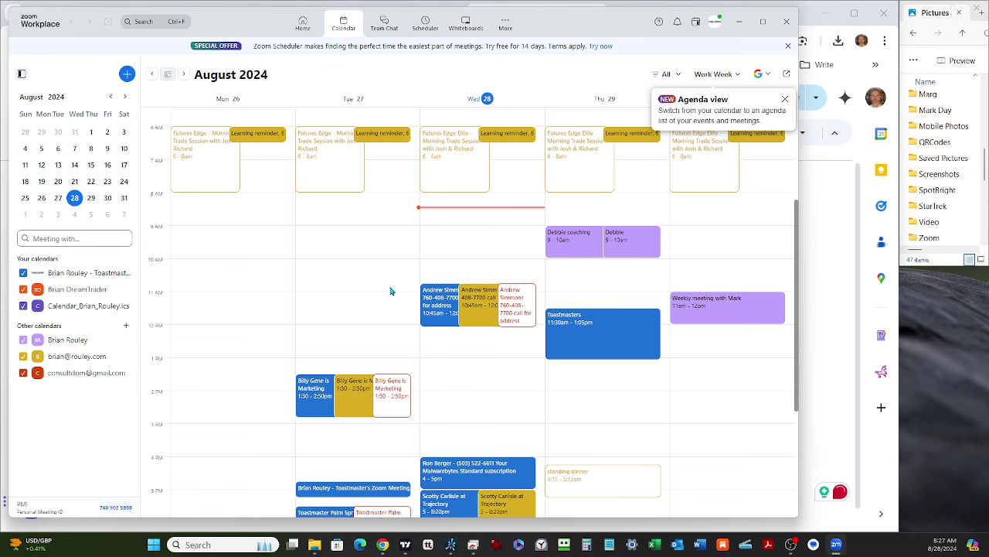
pyautogui.click(301, 30)
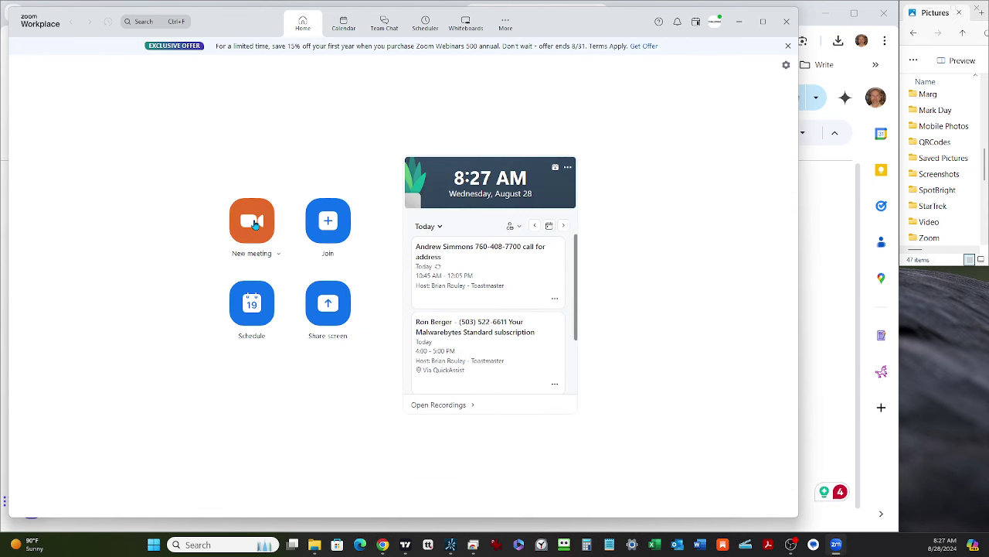
pyautogui.click(255, 222)
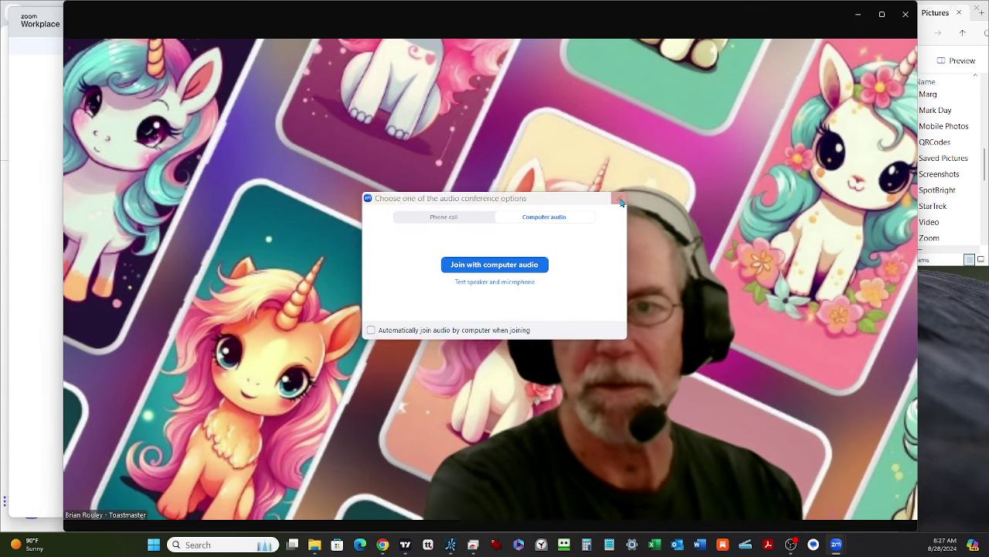
pyautogui.click(620, 198)
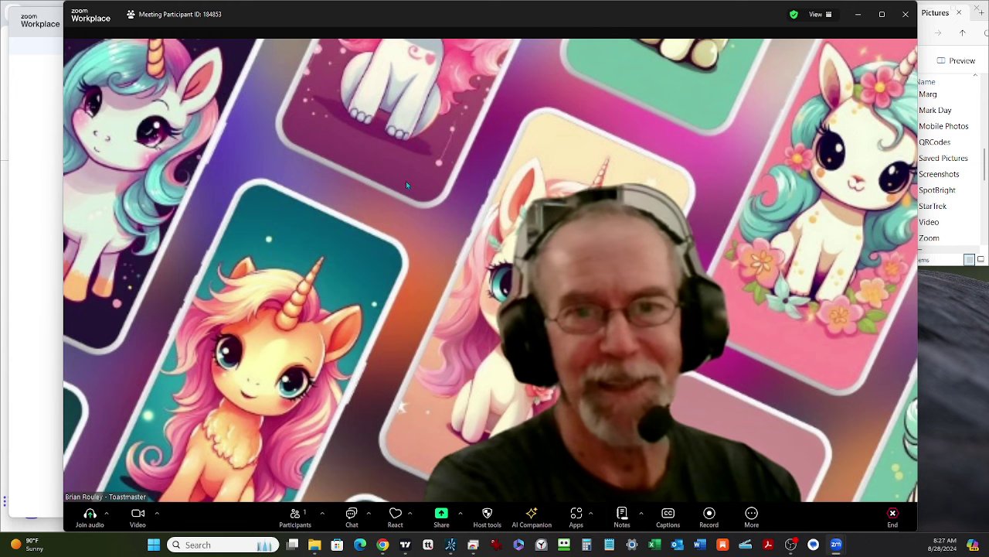
# - Open the meeting's virtual background settings and apply the photo of the man beside the Toastmasters International banner
pyautogui.click(156, 513)
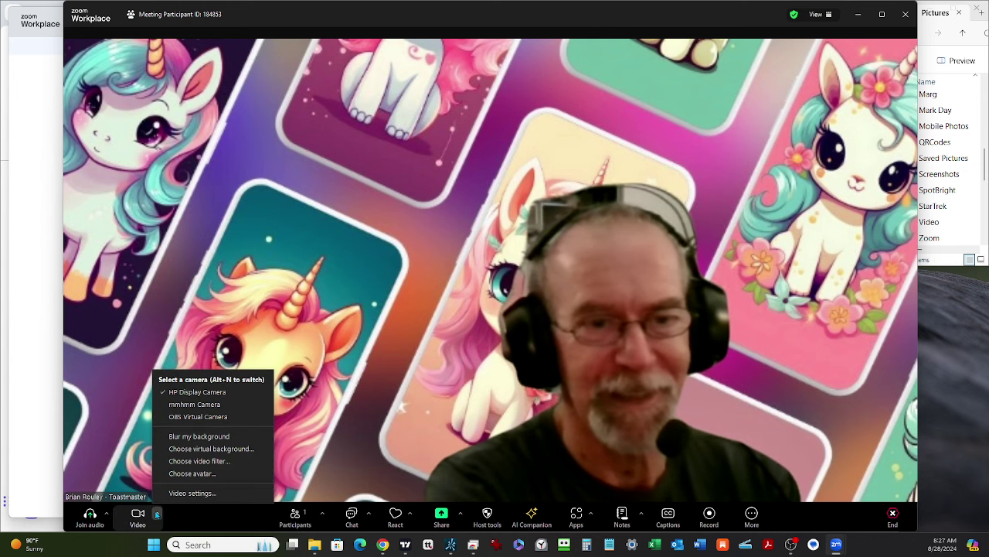
pyautogui.click(232, 450)
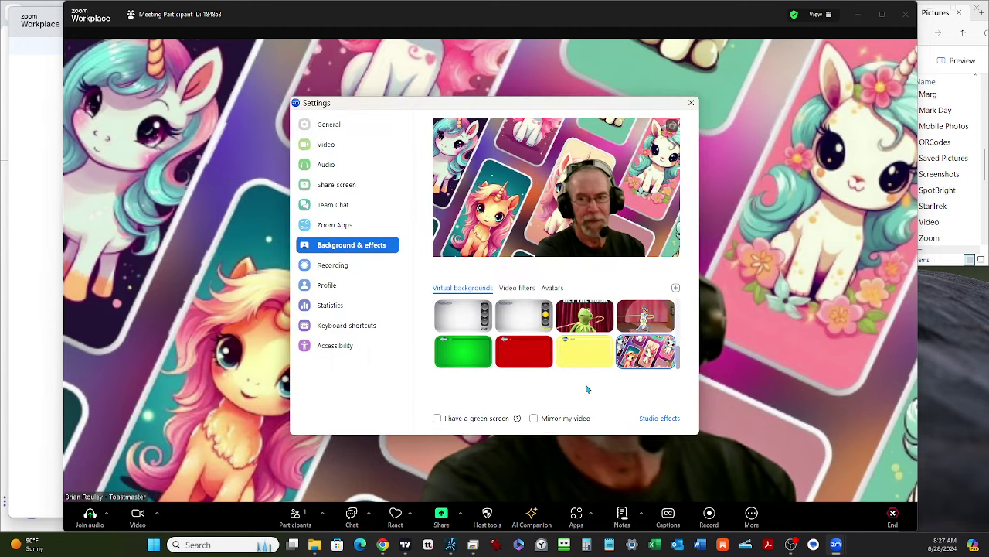
pyautogui.moveTo(677, 358); pyautogui.dragTo(677, 337)
pyautogui.click(585, 335)
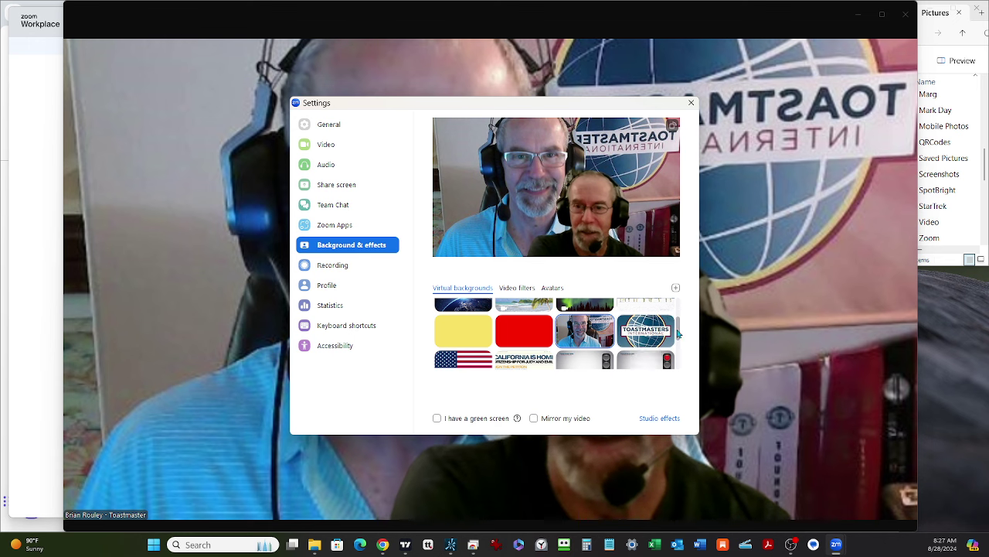
# - Start adding a new background image, browse to the Toastmasters files in Pictures and widen the file list to include sizes
pyautogui.moveTo(678, 332); pyautogui.dragTo(679, 311)
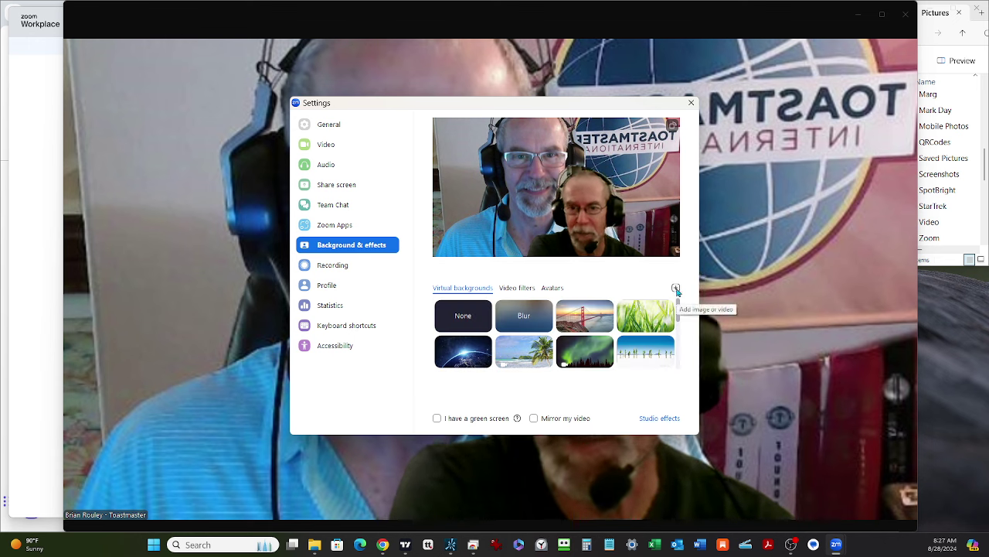
pyautogui.click(676, 288)
pyautogui.click(691, 307)
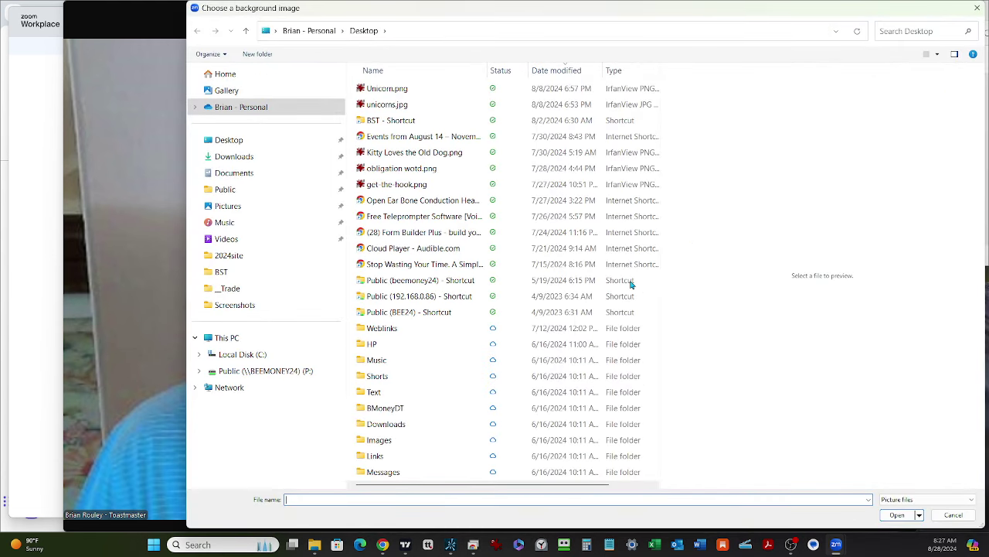
pyautogui.click(243, 207)
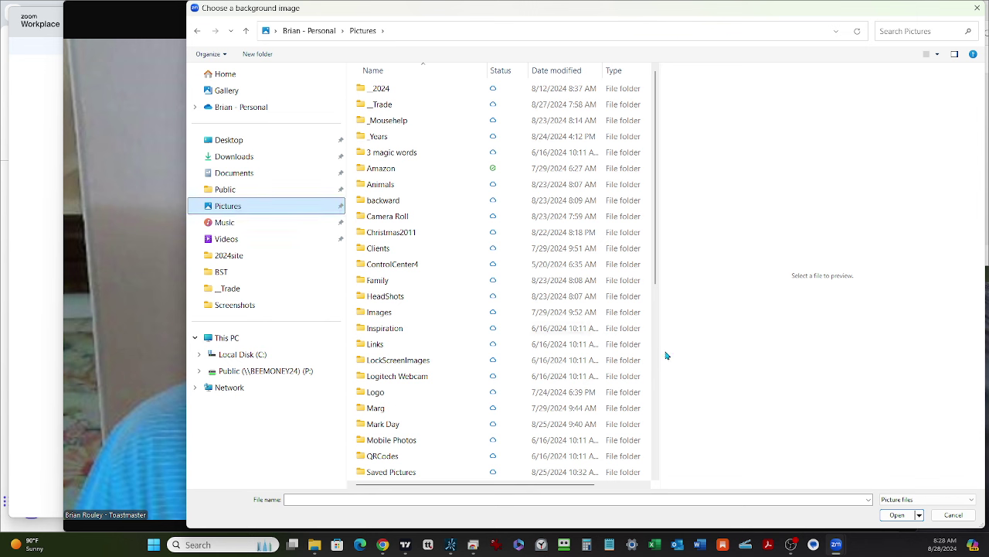
pyautogui.scroll(-7, 657, 345)
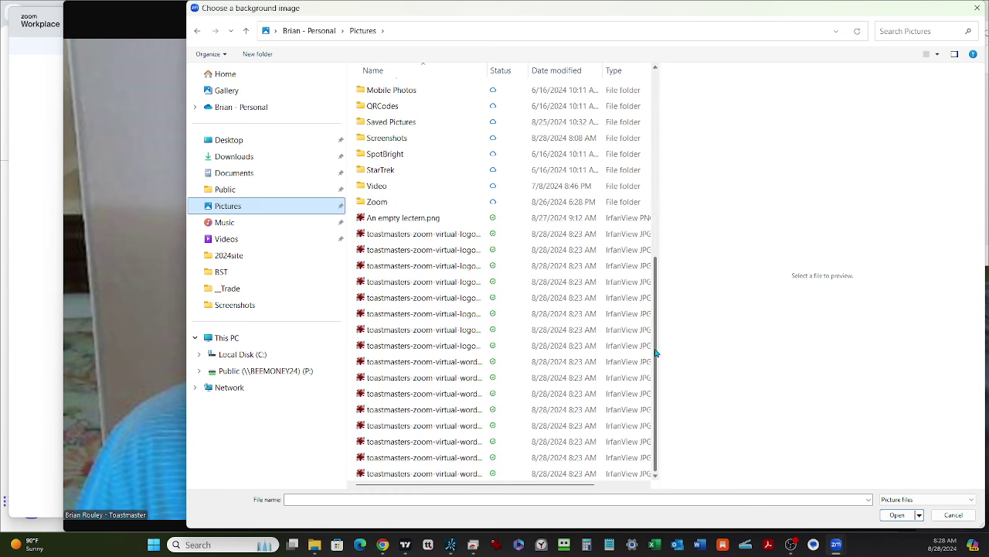
pyautogui.moveTo(659, 330); pyautogui.dragTo(727, 328)
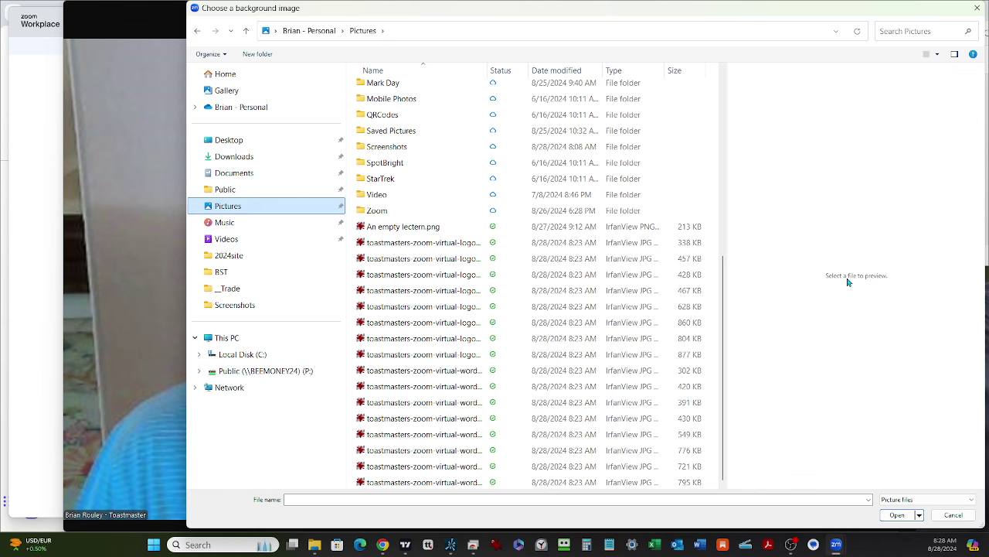
# - Preview the downloaded Toastmasters logo background images one by one, from the 1280x720 versions through the 1920x1080 versions
pyautogui.click(391, 243)
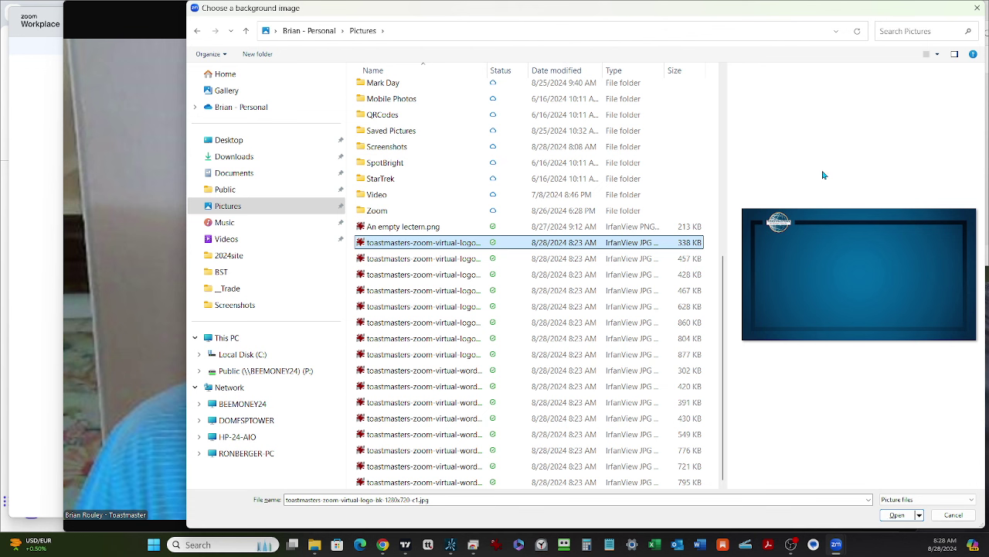
pyautogui.hotkey('alt', 'p')
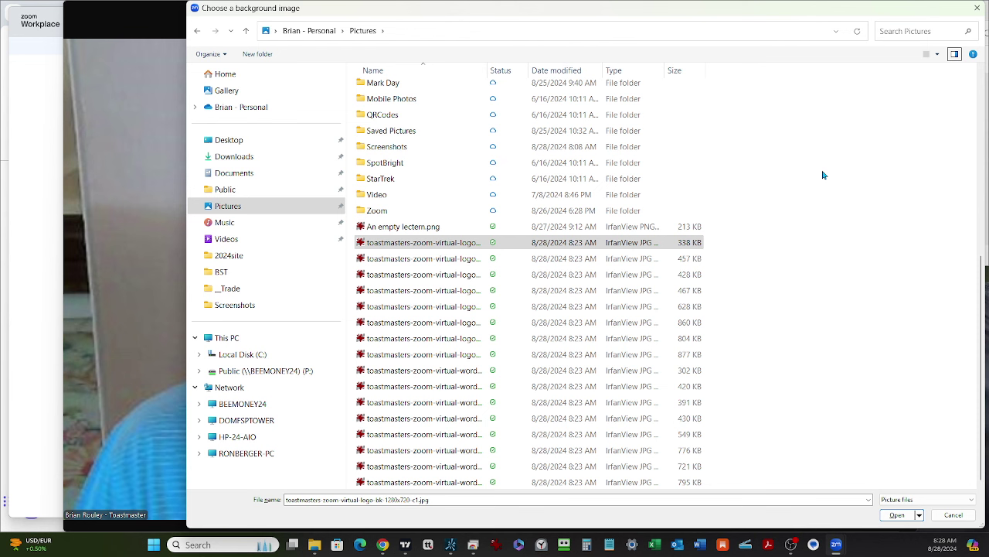
pyautogui.hotkey('alt', 'p')
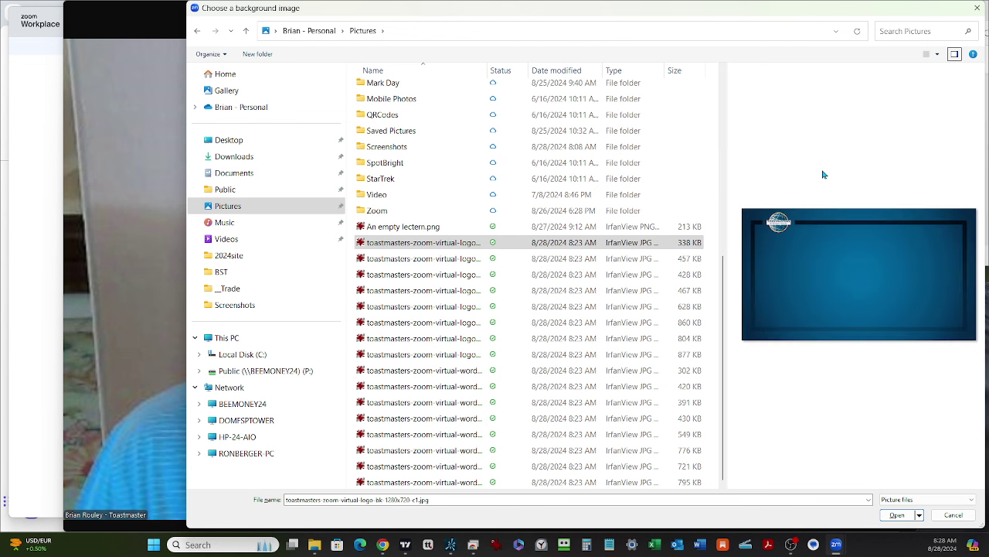
pyautogui.click(447, 263)
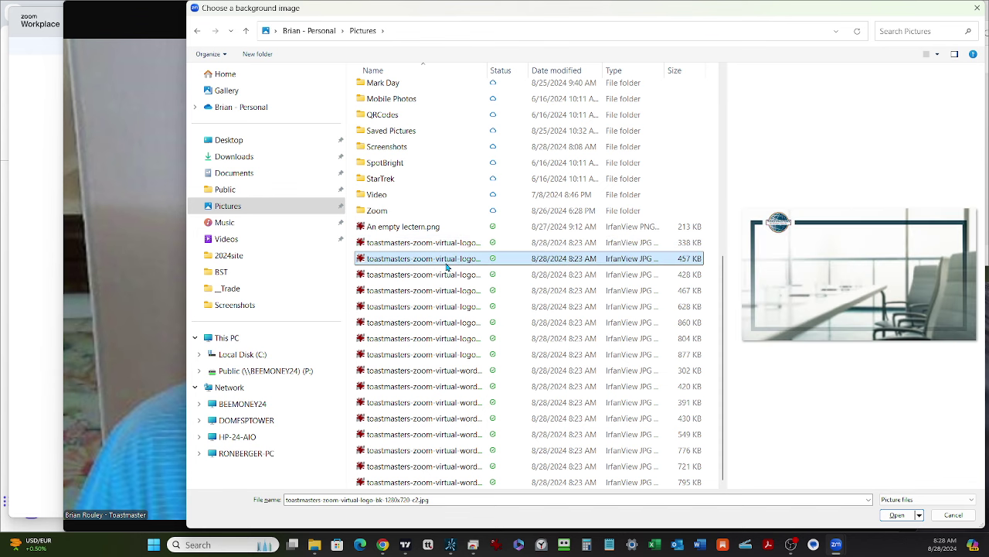
pyautogui.click(439, 276)
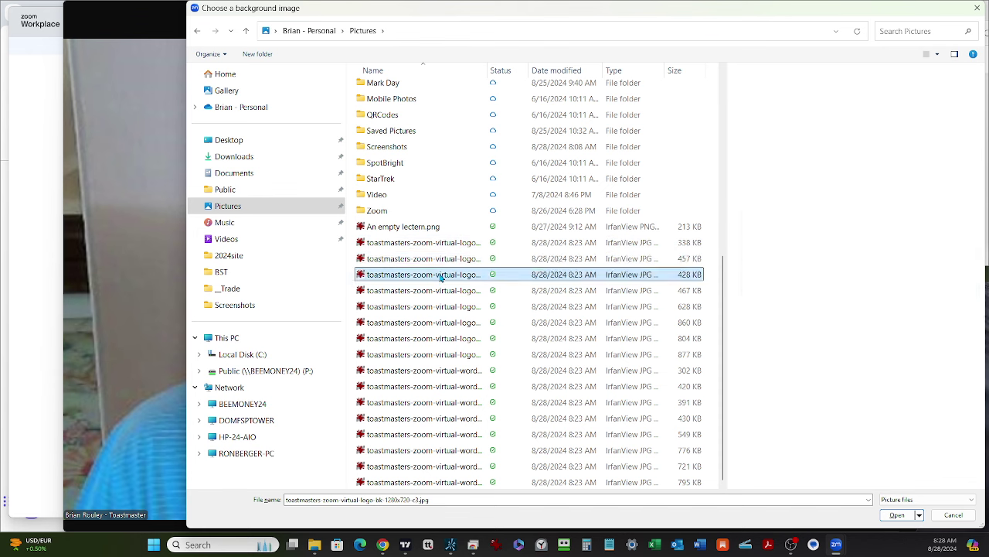
pyautogui.click(431, 291)
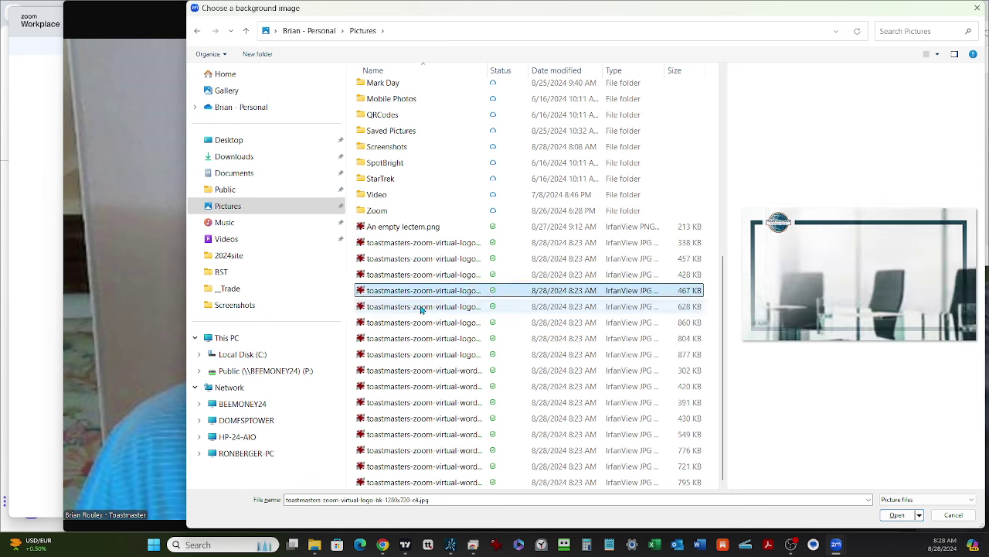
pyautogui.click(422, 307)
pyautogui.click(422, 323)
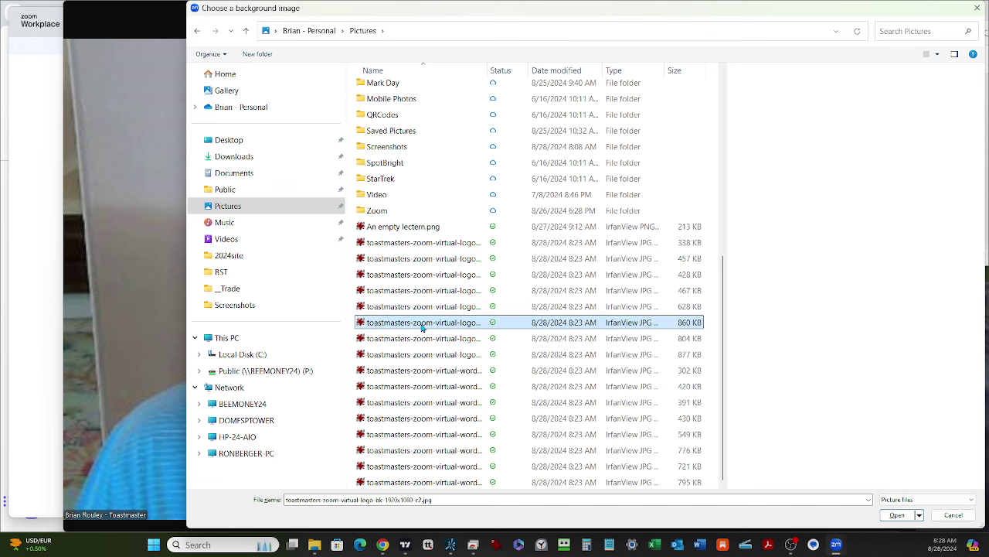
pyautogui.click(420, 337)
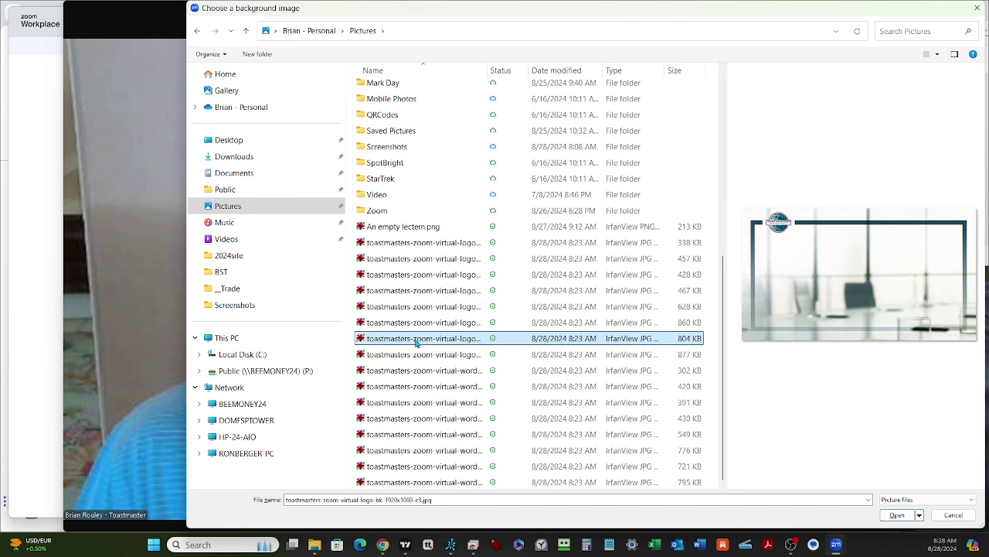
pyautogui.click(414, 354)
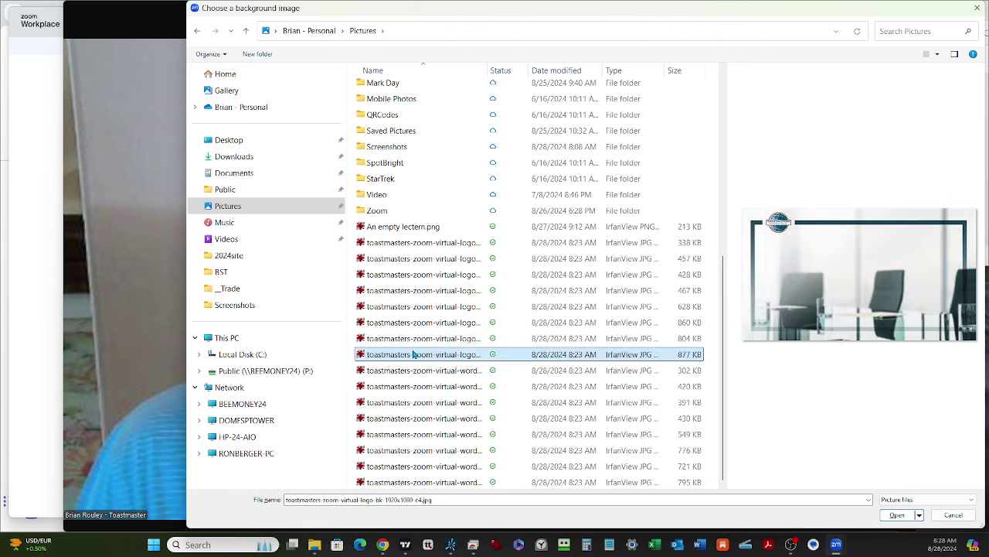
# - Add toastmasters-zoom-virtual-logo-bk-1280x720-c1.jpg from Pictures as a virtual background
pyautogui.click(446, 243)
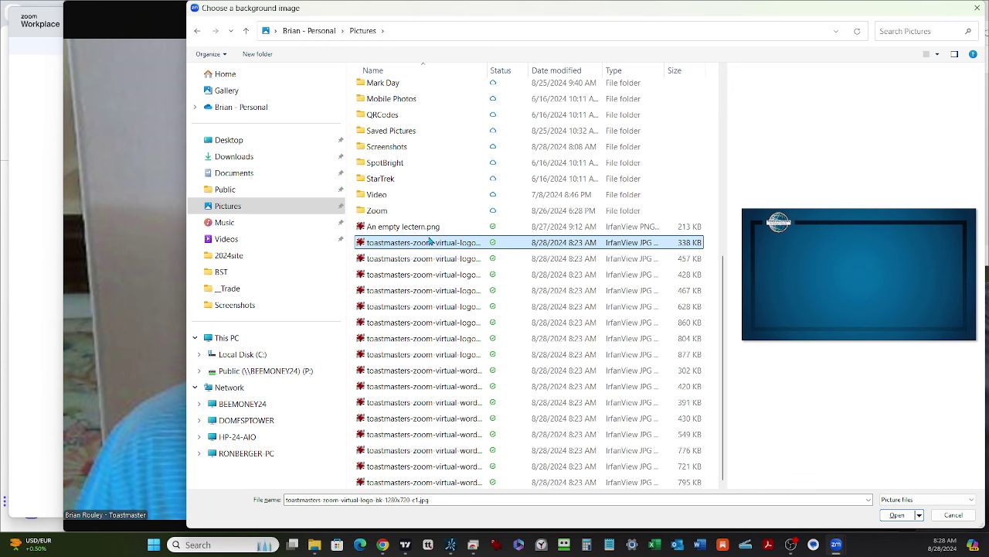
pyautogui.doubleClick(387, 247)
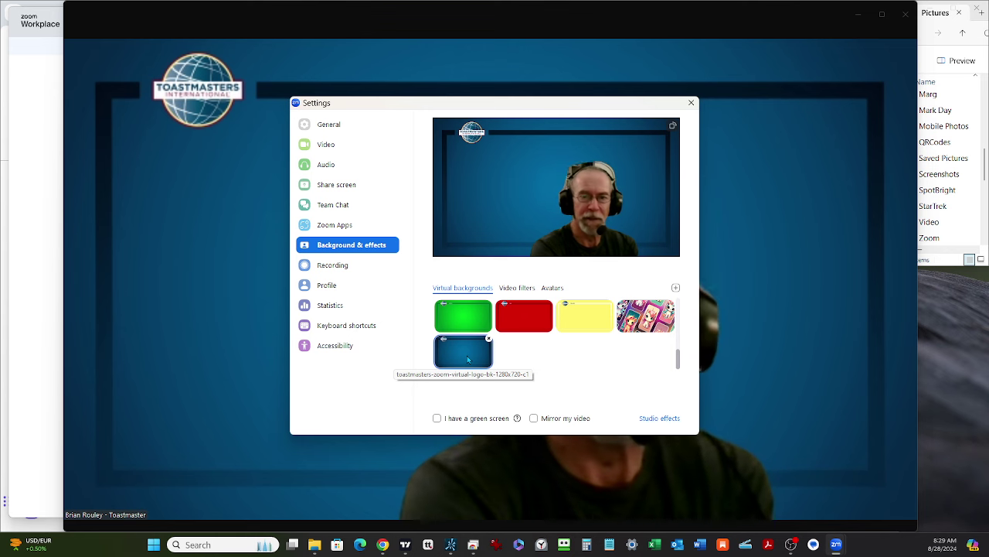
# - Try the green, yellow and red Toastmasters timer backgrounds in turn, and switch back to the blue logo background
pyautogui.click(467, 320)
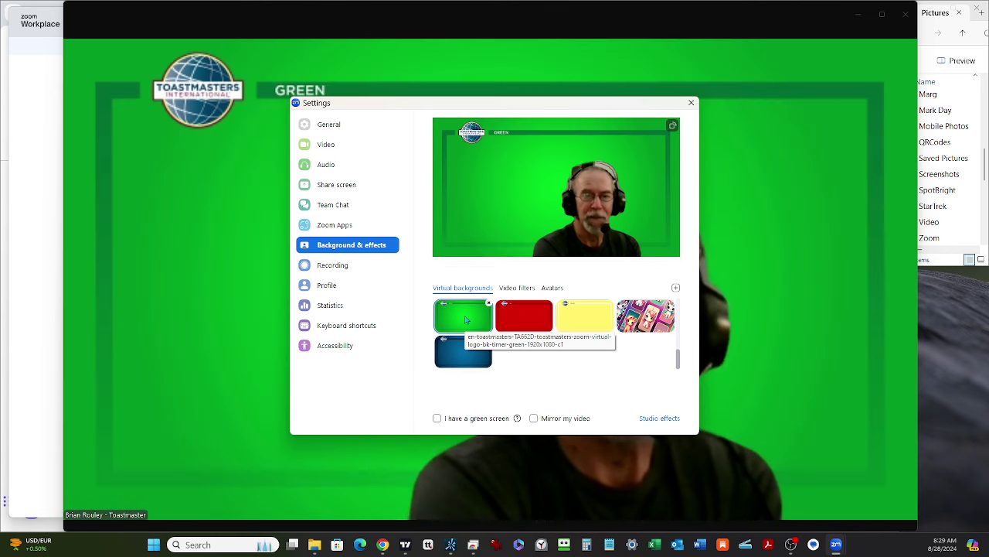
pyautogui.click(575, 318)
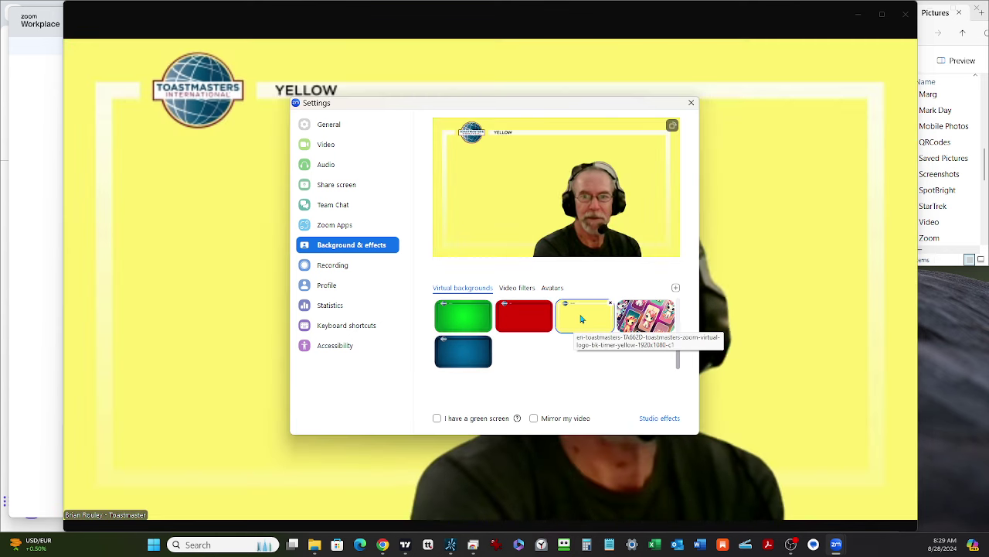
pyautogui.click(532, 318)
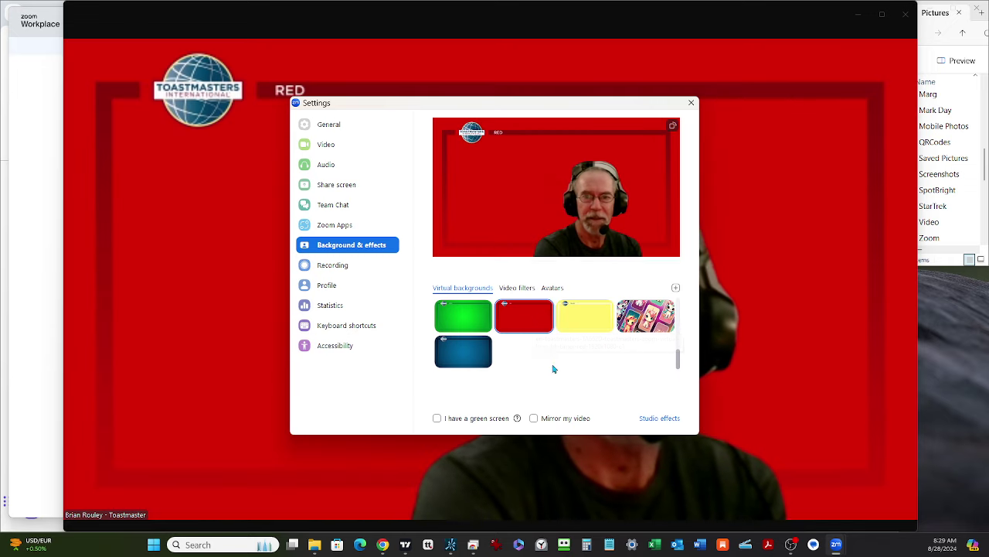
pyautogui.click(487, 352)
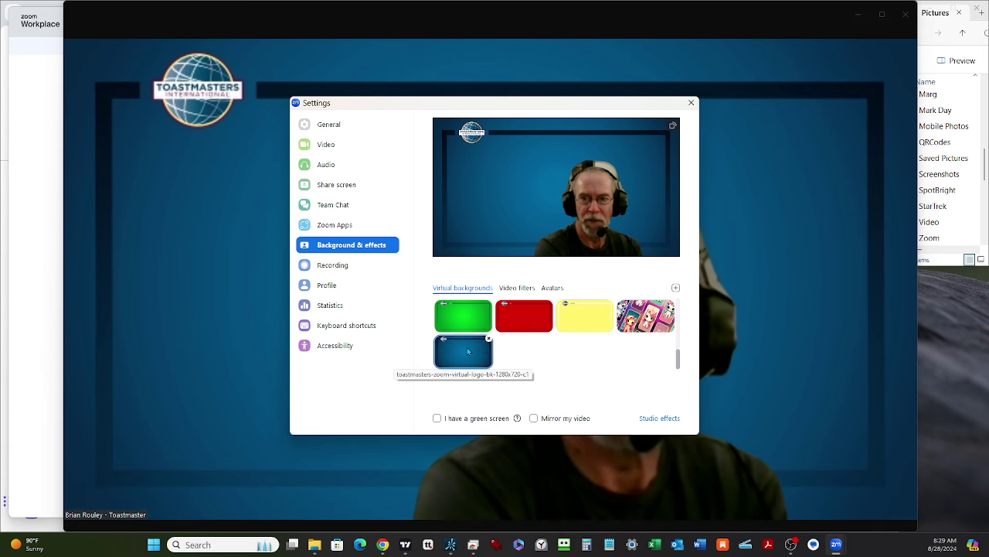
# - Add the second Toastmasters logo image, the 1280x720-c2 office scene, from Pictures as another virtual background
pyautogui.click(675, 288)
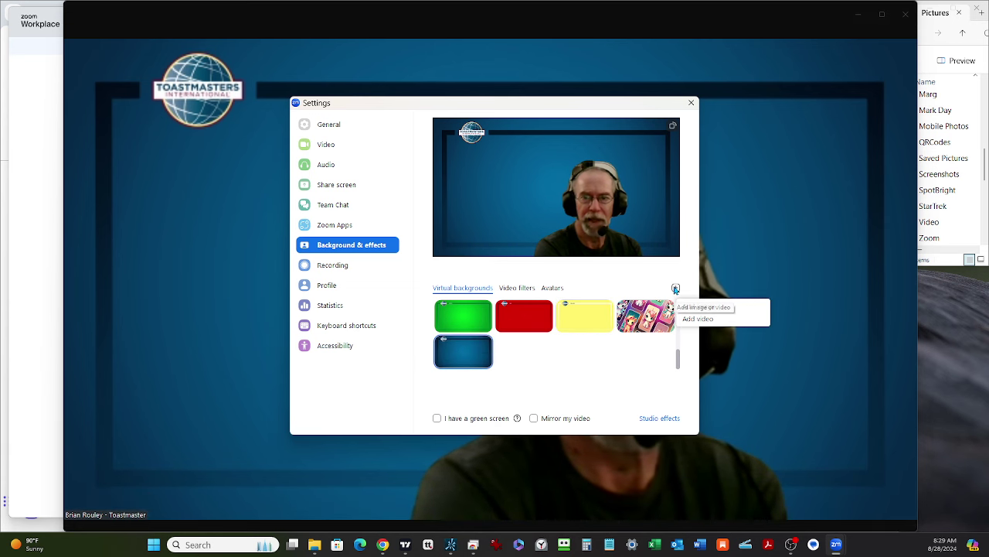
pyautogui.click(695, 308)
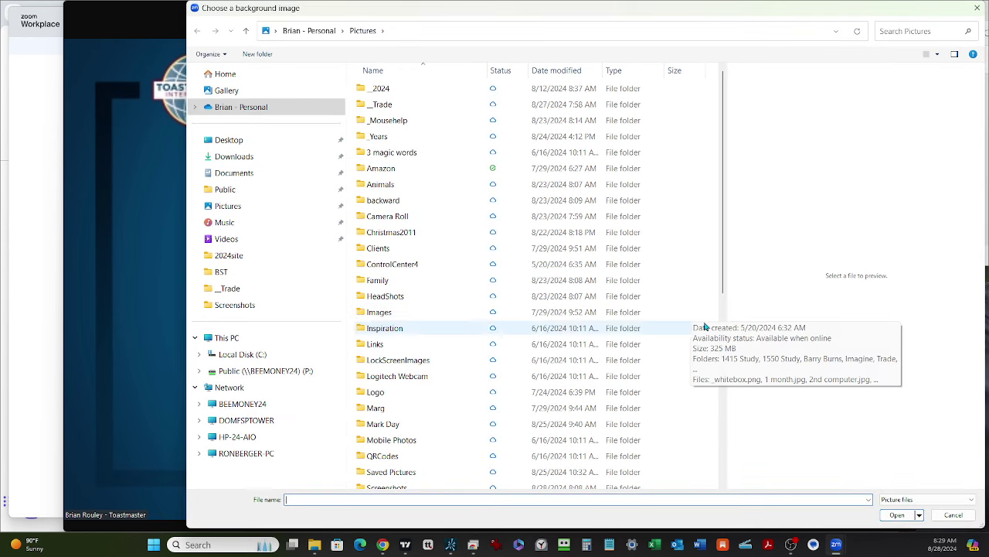
pyautogui.click(721, 309)
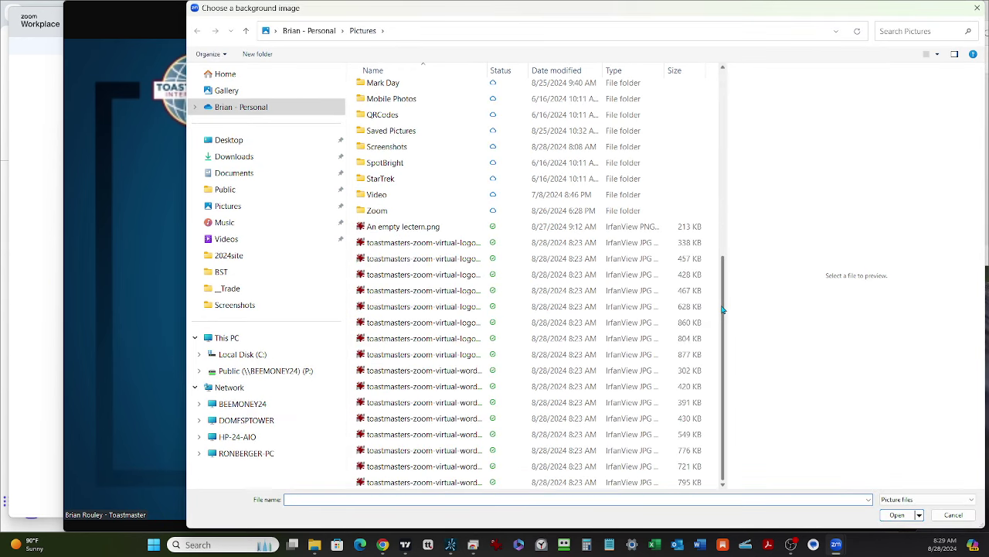
pyautogui.click(439, 261)
pyautogui.doubleClick(439, 261)
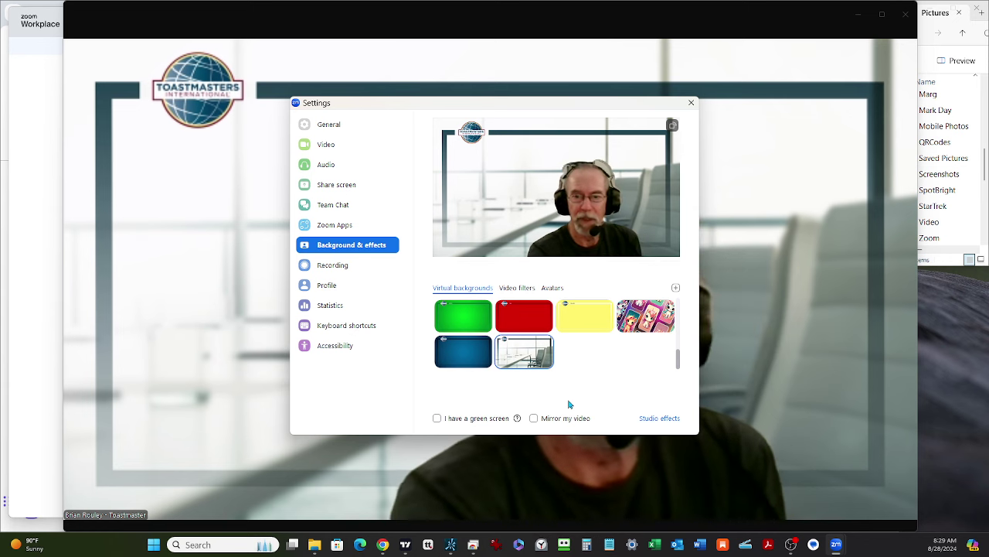
# - Reapply the blue Toastmasters logo background and close the meeting's settings window
pyautogui.click(466, 354)
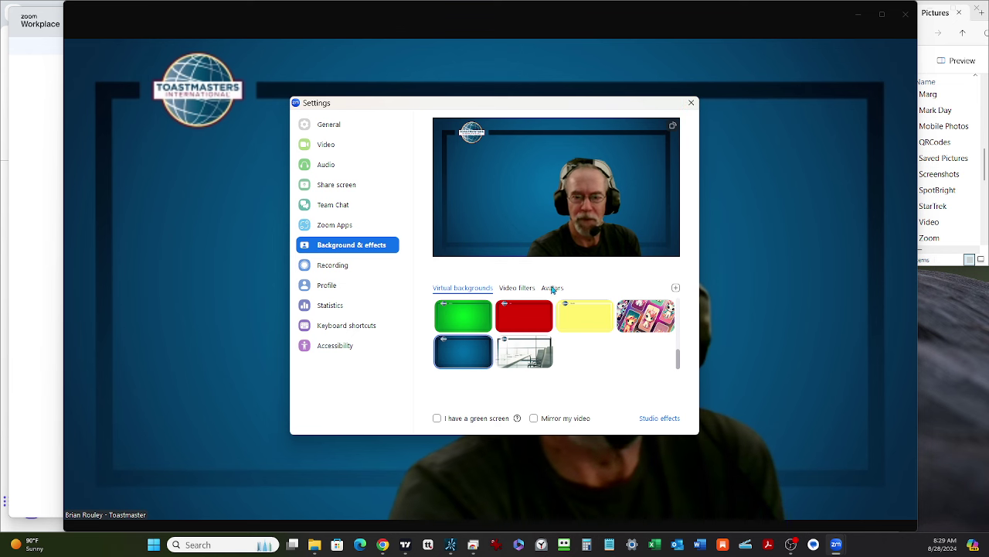
pyautogui.moveTo(538, 438)
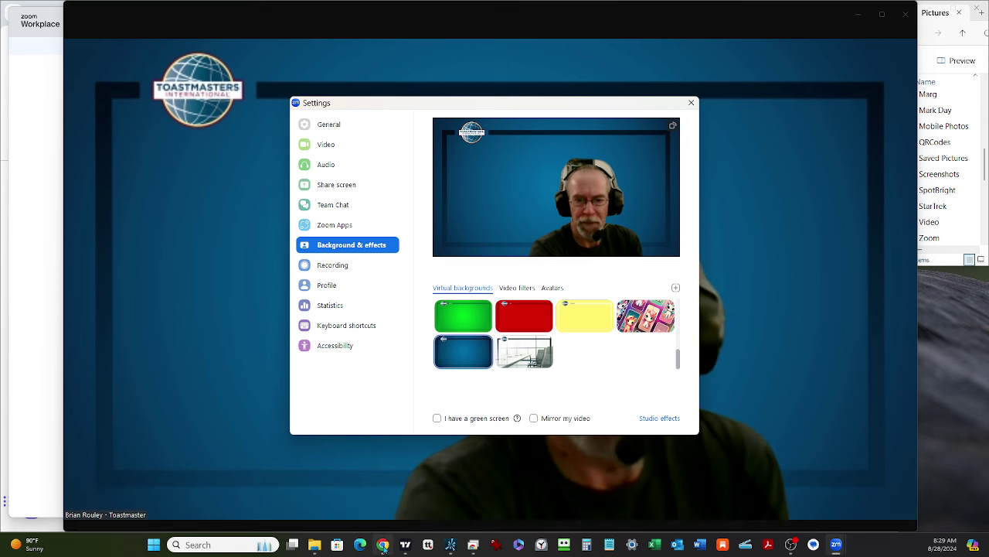
pyautogui.moveTo(383, 545)
pyautogui.click(437, 483)
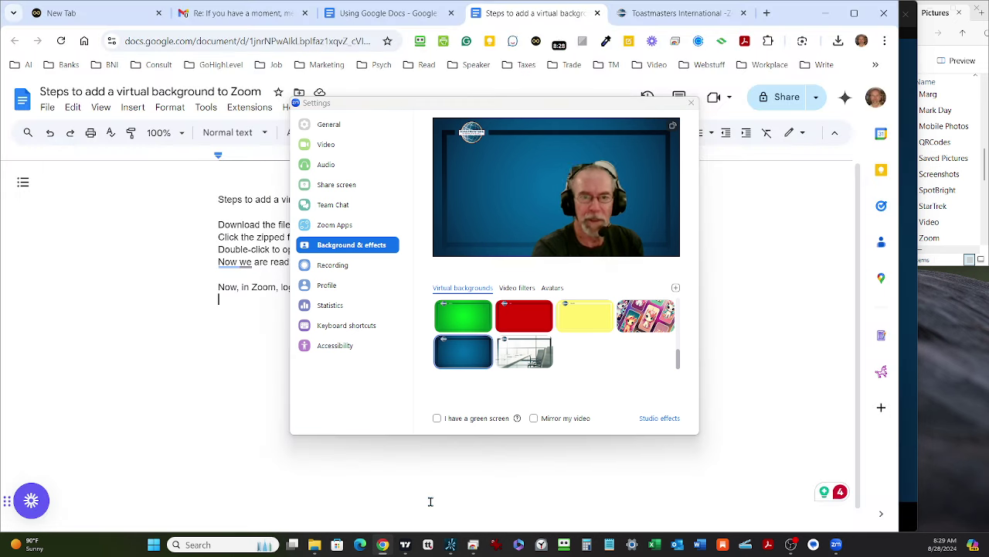
pyautogui.click(691, 102)
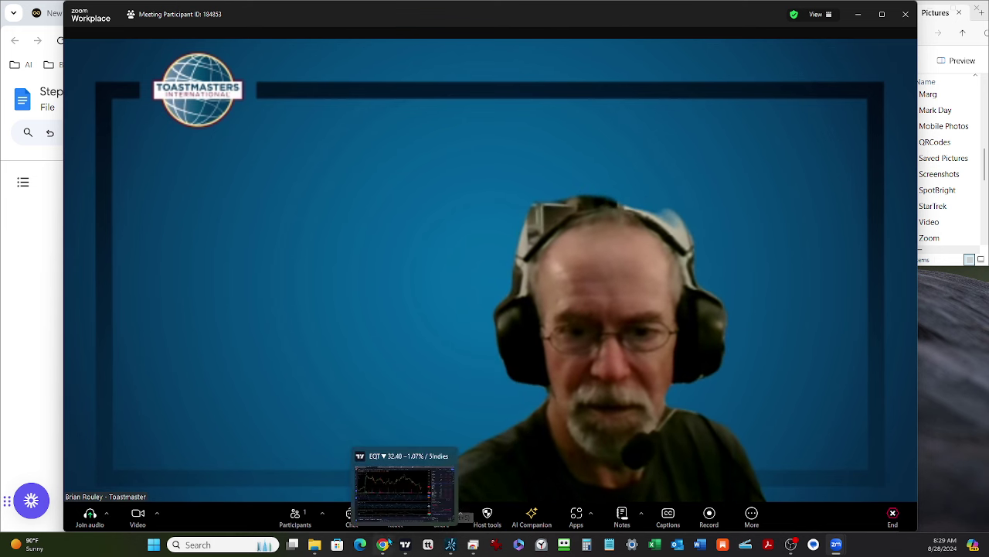
# - Return to the instructions document and add the line "Click on the little aaron next to Video at the bottom left of your Zoom window."
pyautogui.moveTo(382, 545)
pyautogui.click(441, 502)
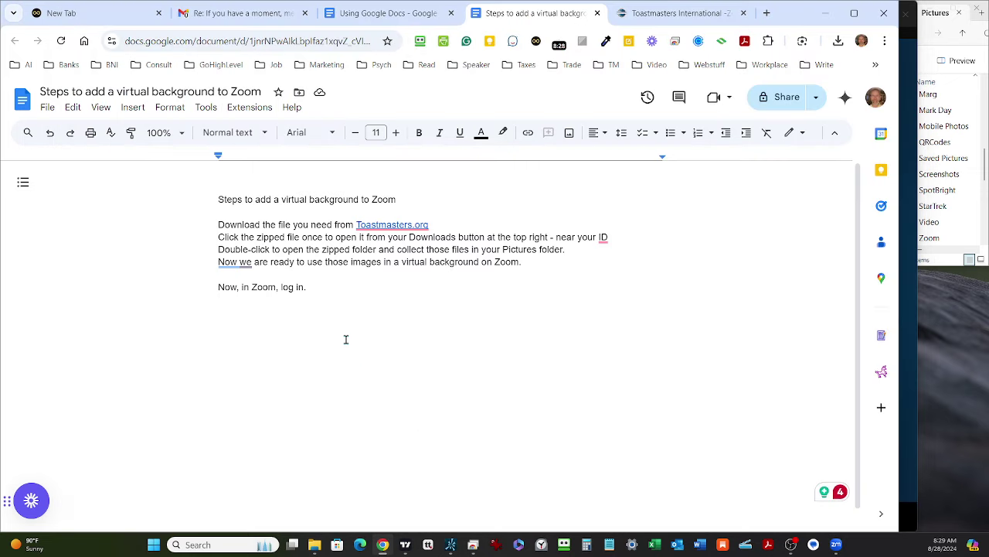
pyautogui.click(298, 307)
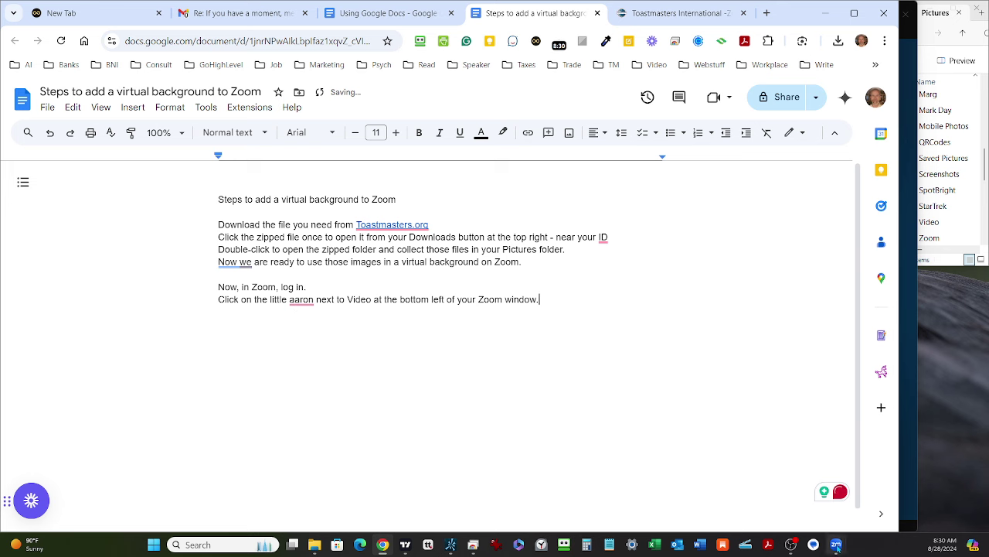
# - Switch to the Zoom meeting, review the video options and the virtual background settings, and close the settings
pyautogui.click(882, 502)
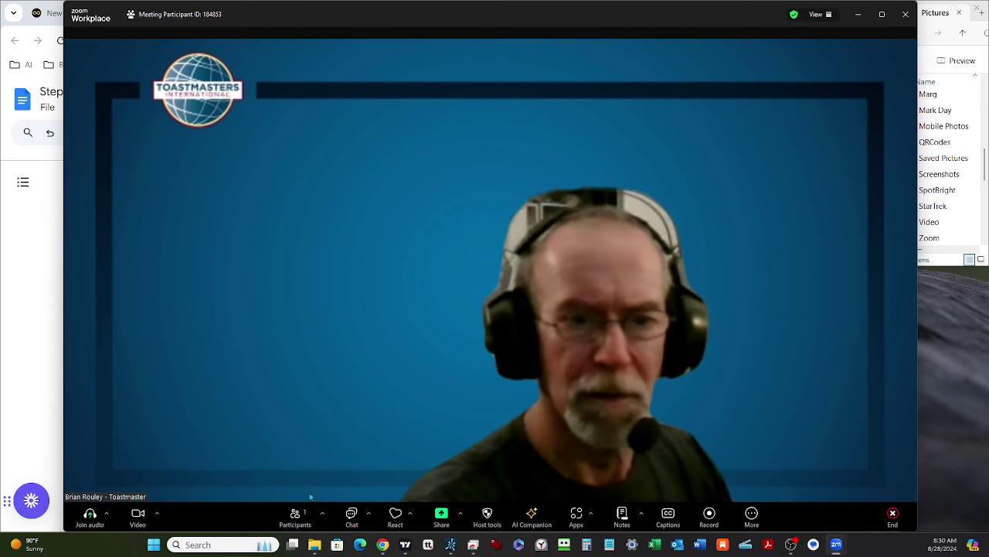
pyautogui.click(157, 512)
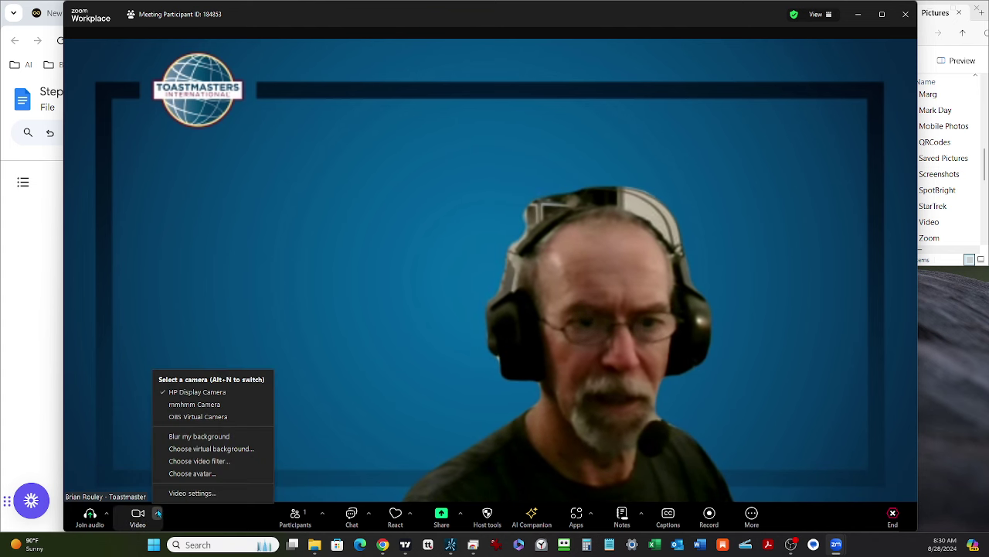
pyautogui.click(229, 449)
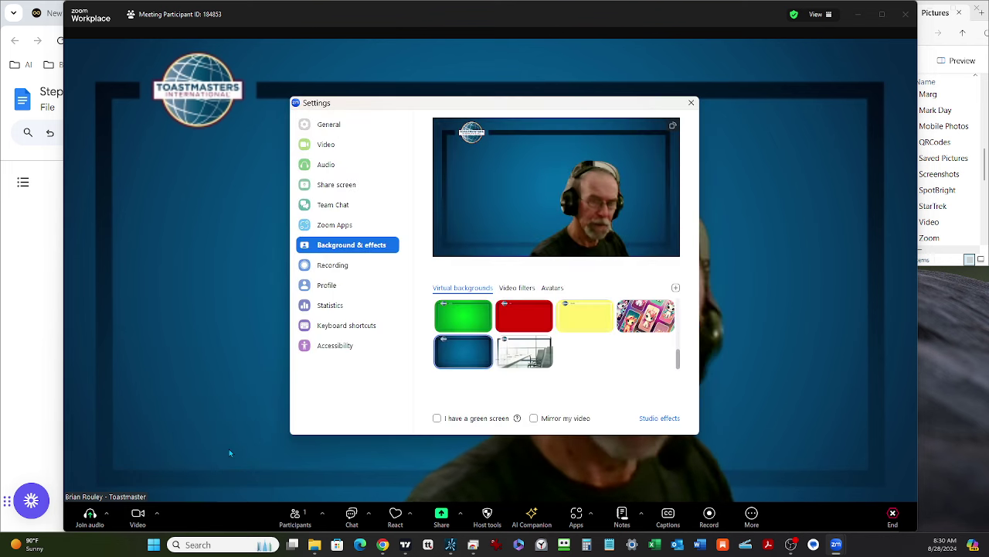
pyautogui.hotkey('alt', 'Tab')
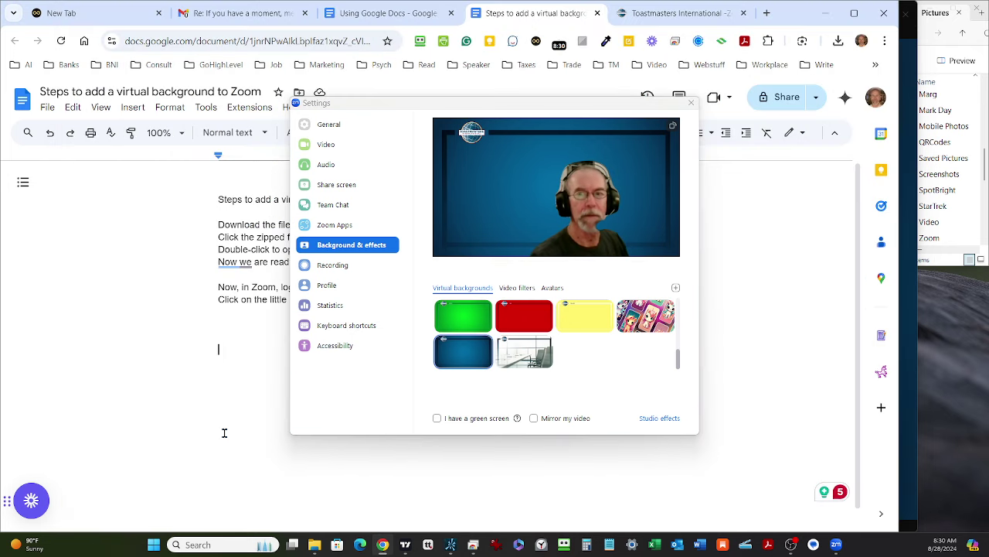
pyautogui.click(686, 105)
pyautogui.click(686, 105)
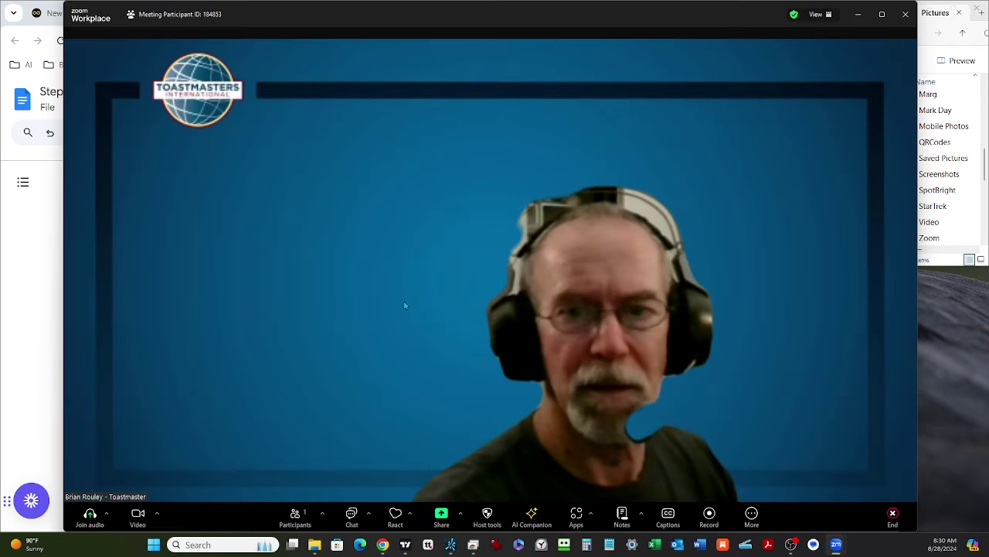
# - Return to the instructions document, correct "aaron" to "arrow" and insert "up" before it
pyautogui.moveTo(450, 545)
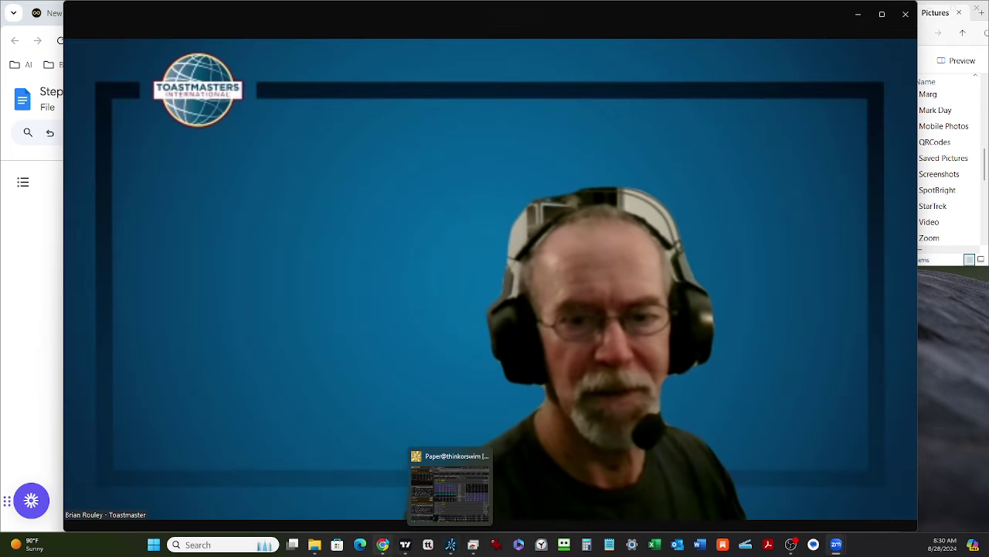
pyautogui.moveTo(382, 544)
pyautogui.click(410, 493)
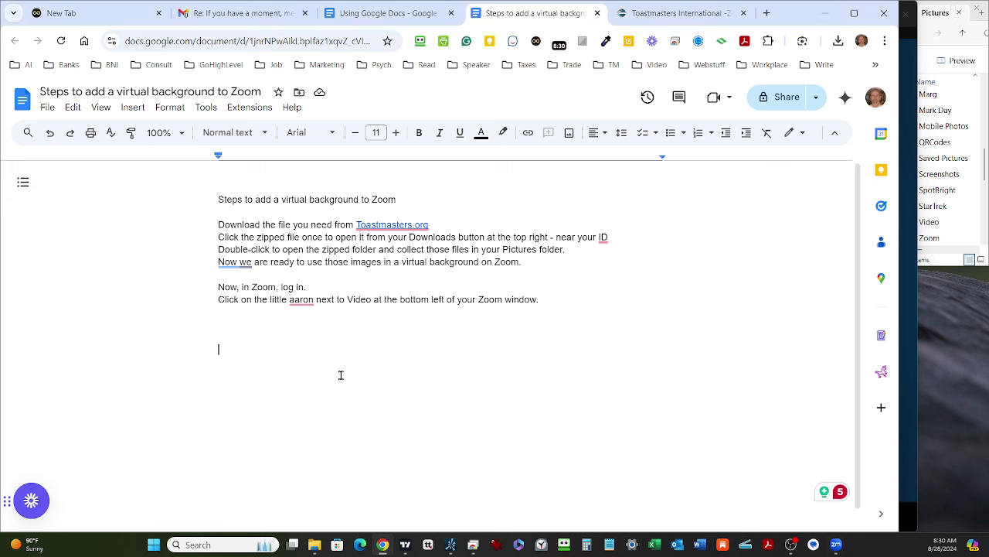
pyautogui.moveTo(306, 299)
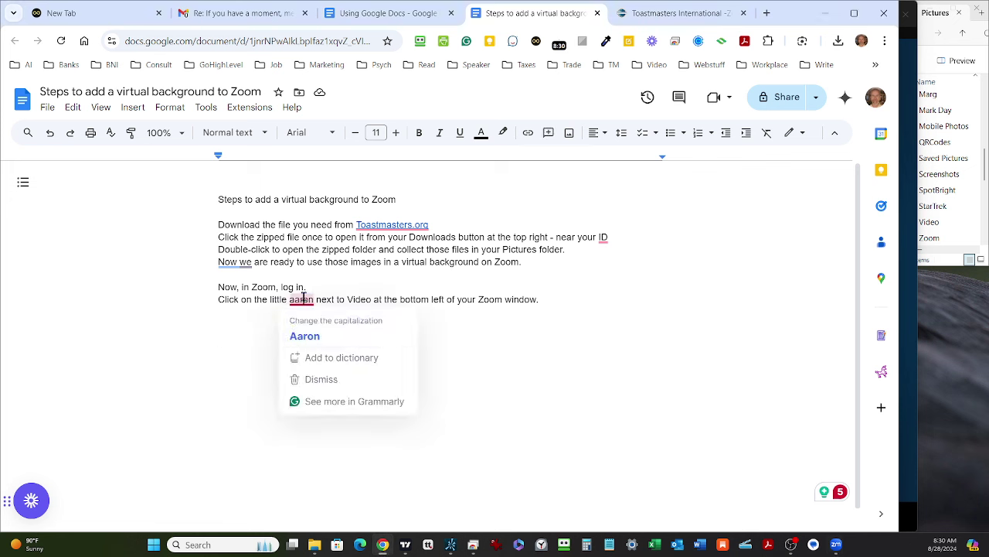
pyautogui.doubleClick(306, 300)
pyautogui.write('arrow')
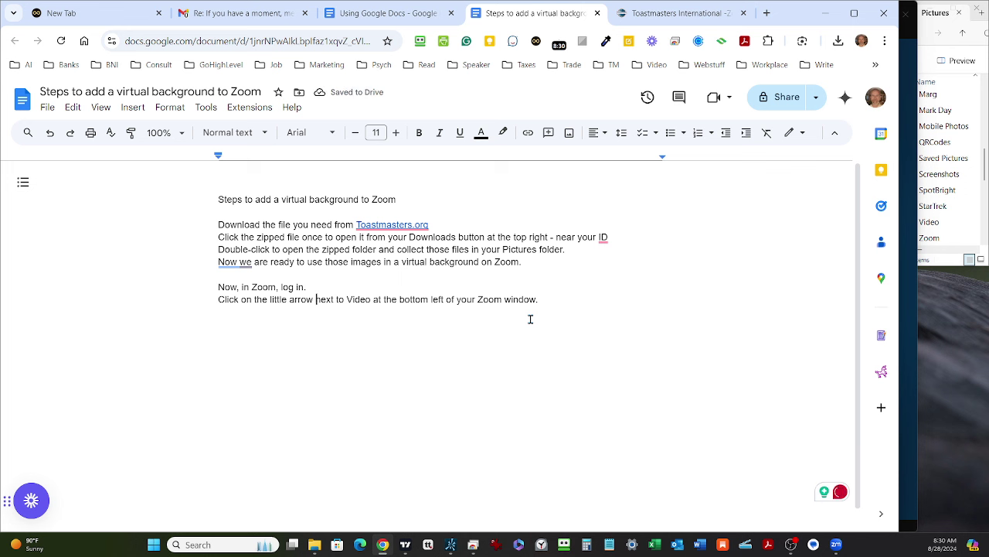
pyautogui.click(286, 299)
pyautogui.write('up')
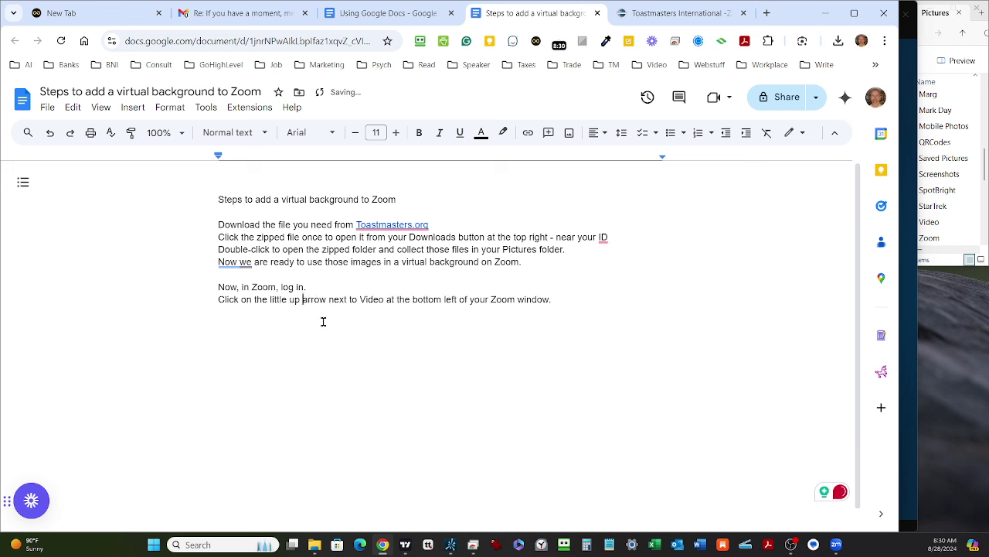
# - Add the line "From the menu, choose Virtual background." below the line about the little up arrow
pyautogui.click(571, 302)
pyautogui.press('Return')
pyautogui.write('From the menu, choose Vir')
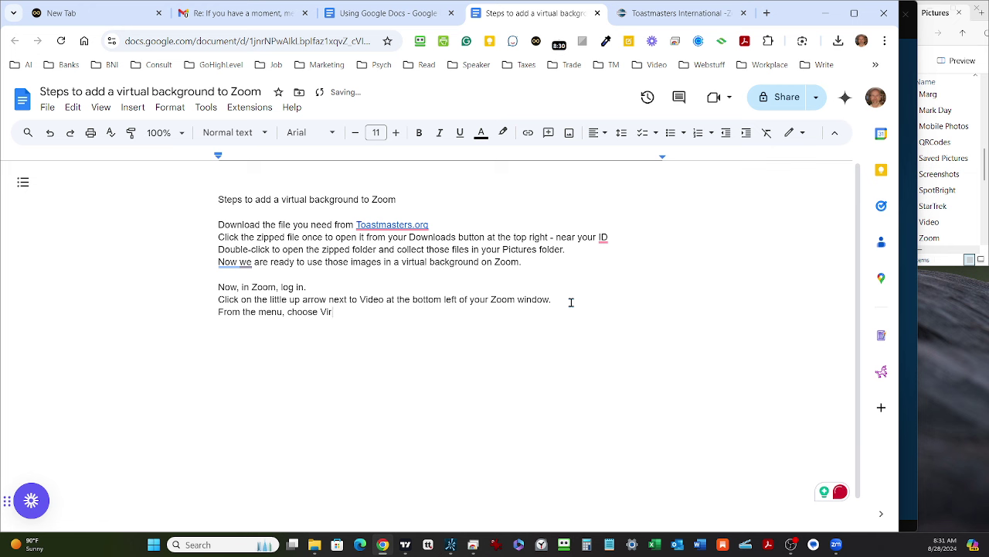
pyautogui.write('tual background.')
# - Check the virtual background option's wording in the Zoom meeting's video options, and capitalize "Background" in the document's last line
pyautogui.moveTo(836, 544)
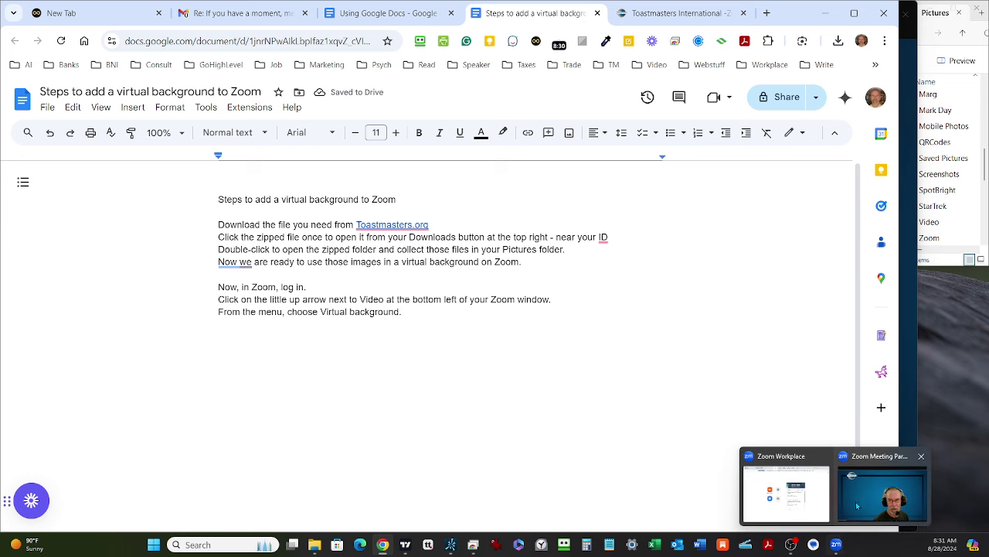
pyautogui.click(858, 501)
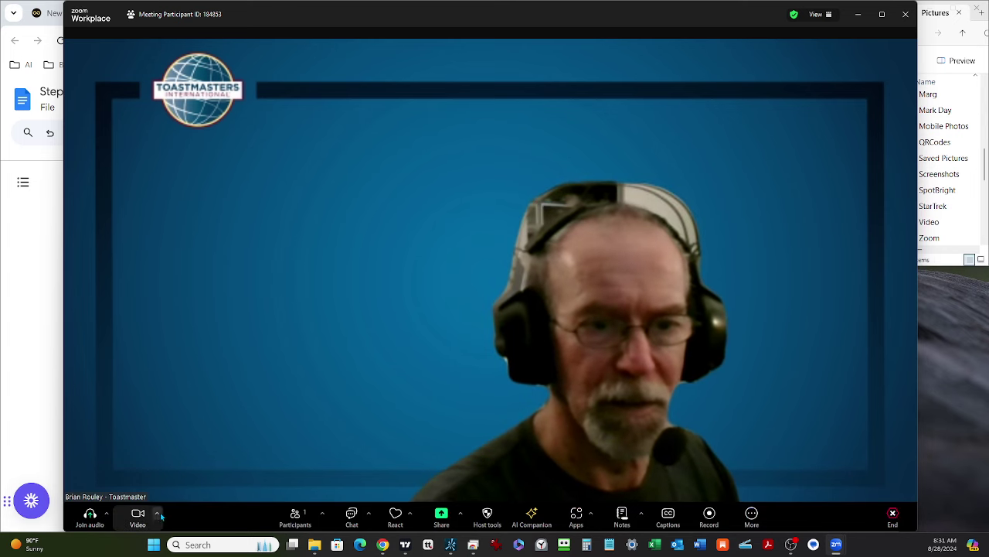
pyautogui.click(157, 514)
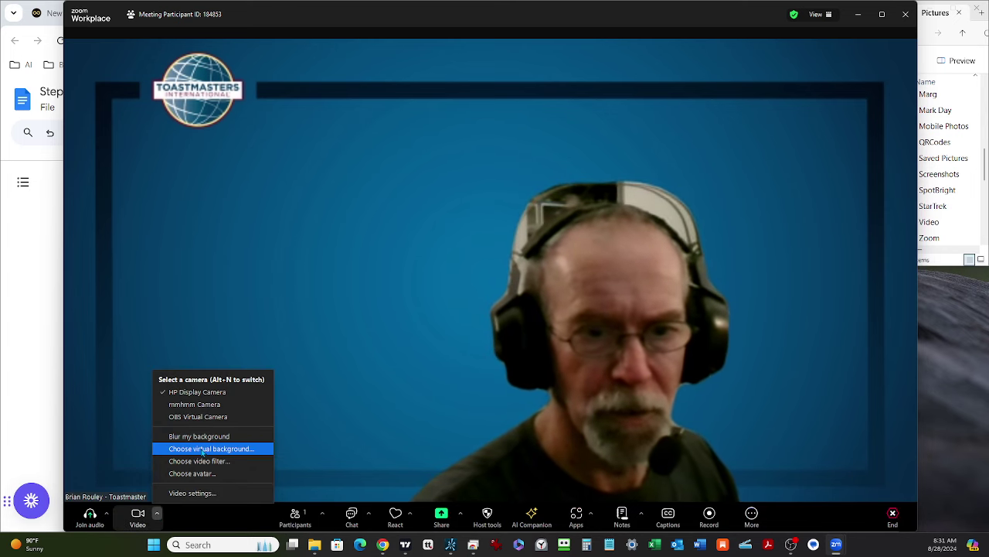
pyautogui.click(32, 357)
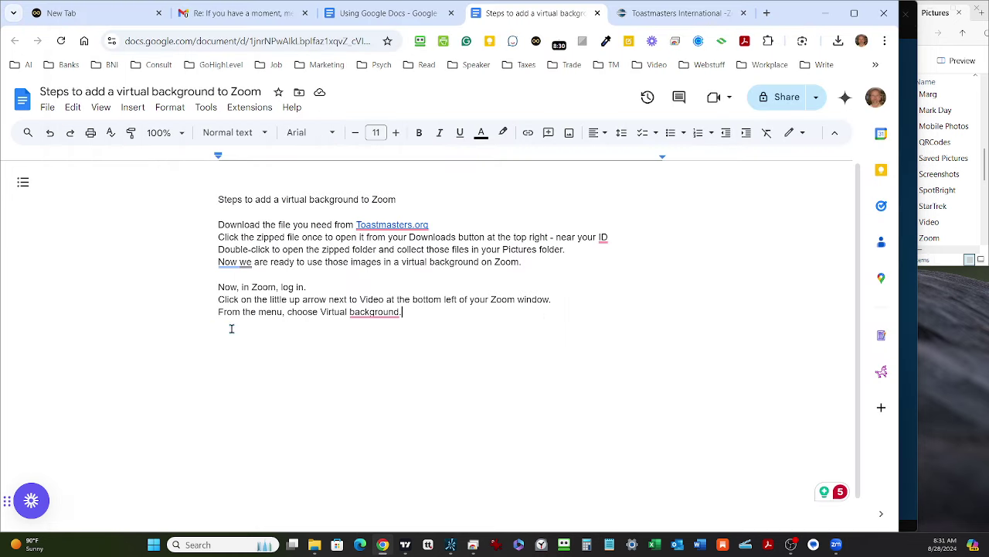
pyautogui.moveTo(370, 312)
pyautogui.click(382, 347)
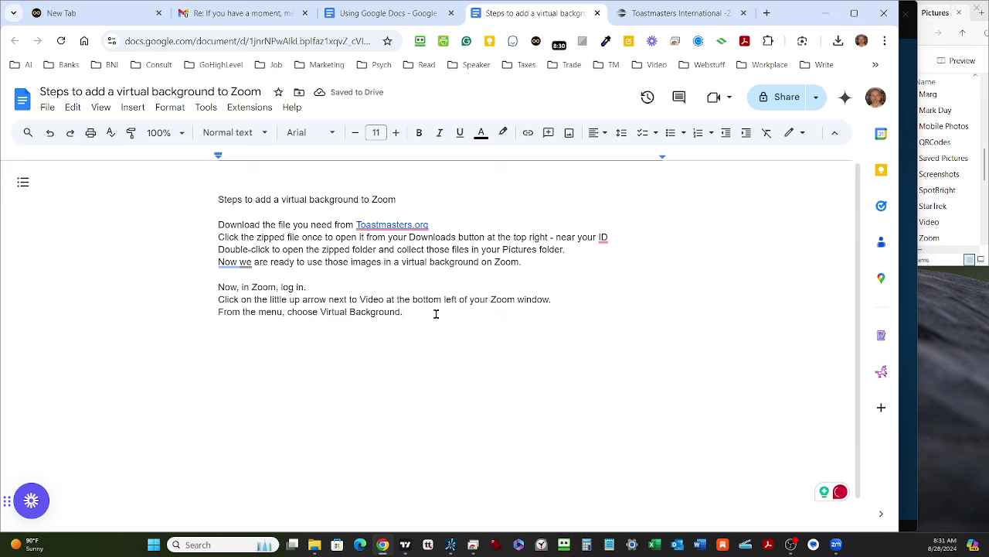
# - Add the instruction line "In that window, click the little plus sign."
pyautogui.press('Return')
pyautogui.write('In that window')
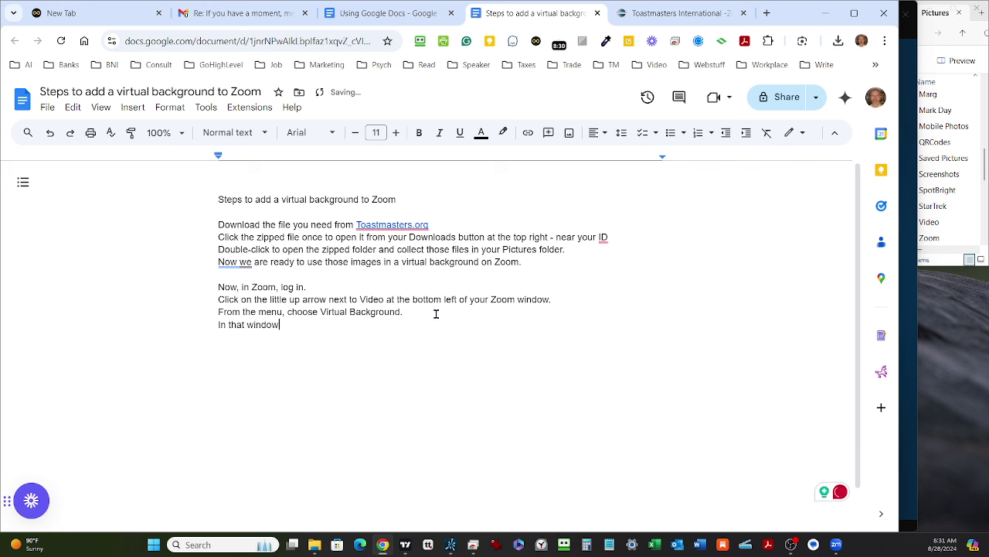
pyautogui.write(', click the little plus sign.')
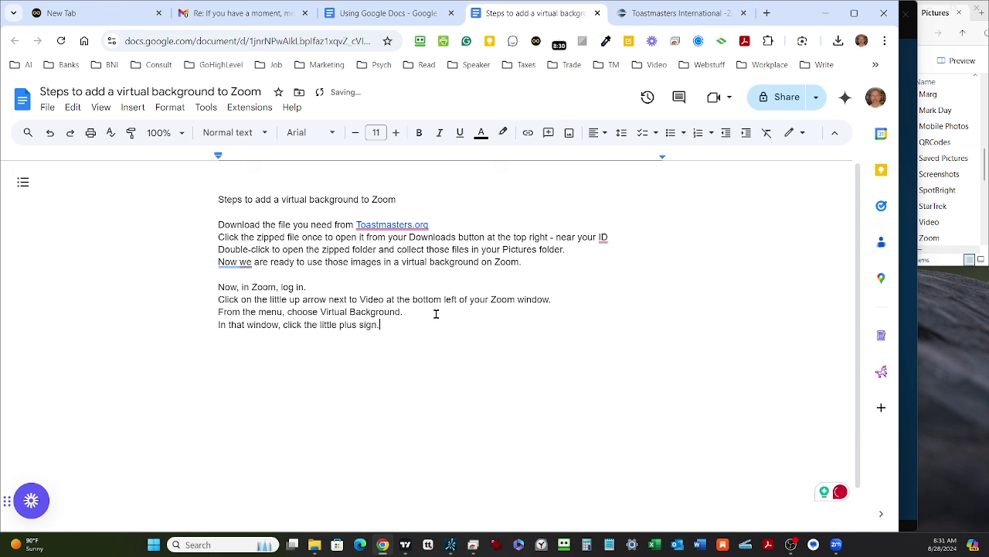
# - Add the instruction line "Navigate to the place where you stored your images (Pictures)."
pyautogui.press('Return')
pyautogui.write('Navi')
pyautogui.press('Tab')
pyautogui.write('place')
pyautogui.press('Tab')
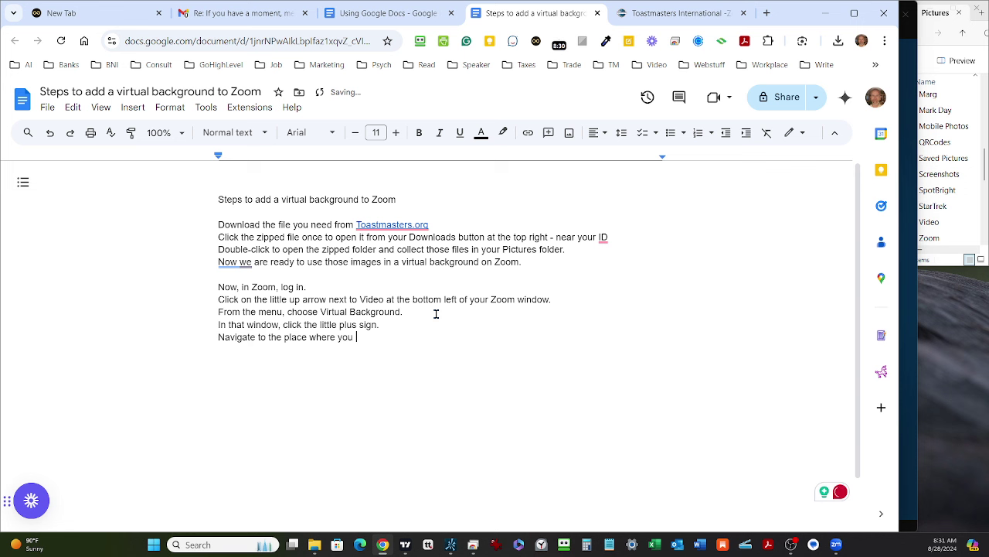
pyautogui.write('stored your images (Pictures).')
# - Add the instruction line "Choose the one you want to use for your background."
pyautogui.press('Return')
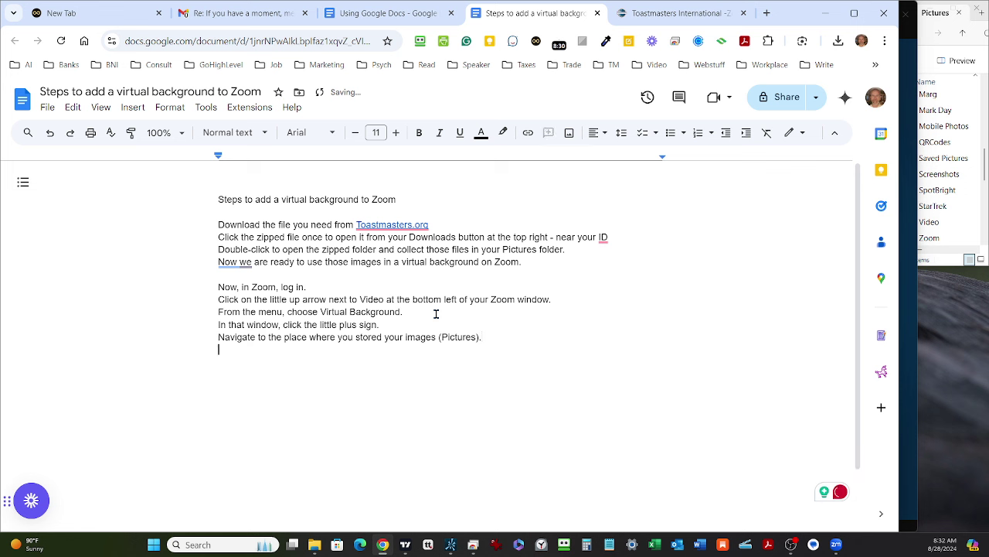
pyautogui.write('Choose the one you want to u')
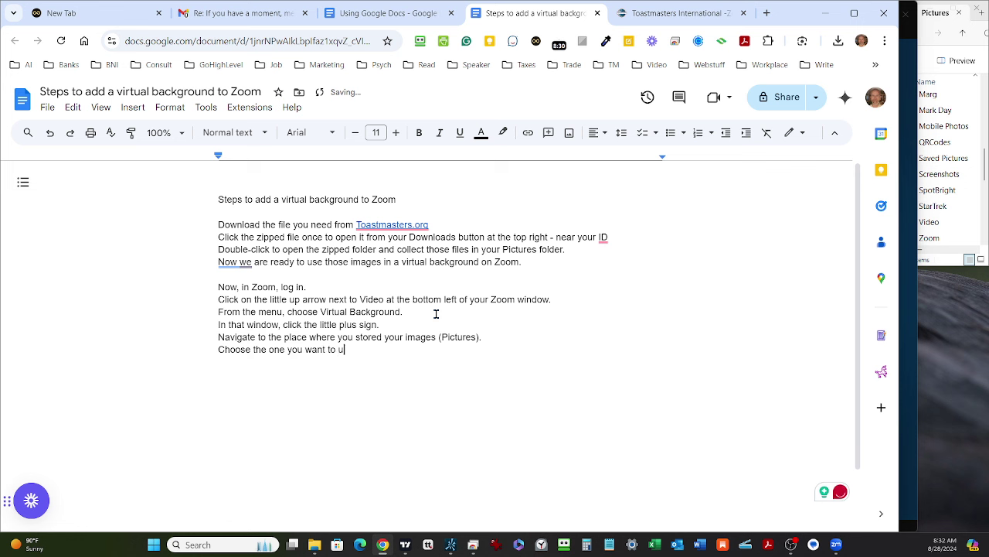
pyautogui.press('BackSpace')
pyautogui.write('use for your background.')
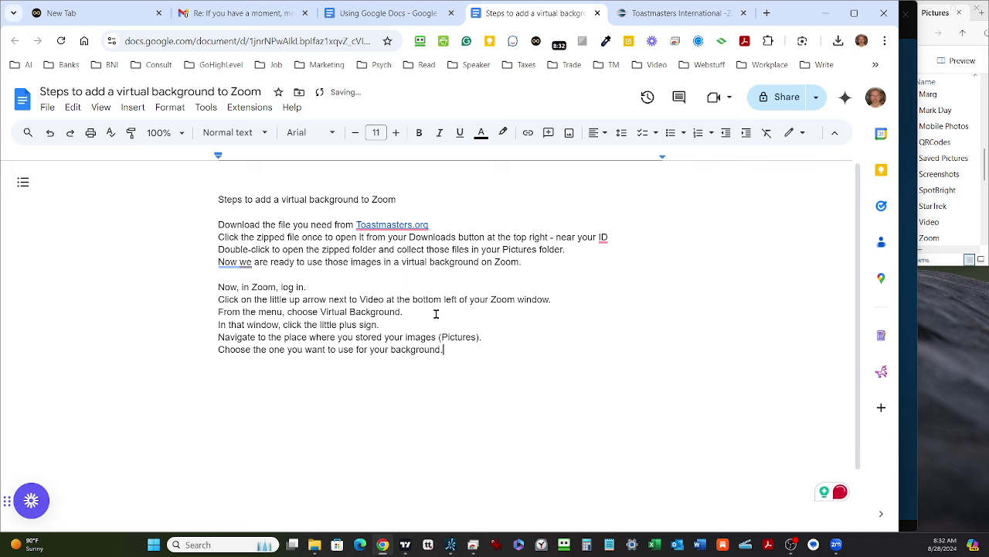
# - Add the line "Zoom will assume you meant right now!" after the instruction to choose an image
pyautogui.press('Return')
pyautogui.write('Zoom will a')
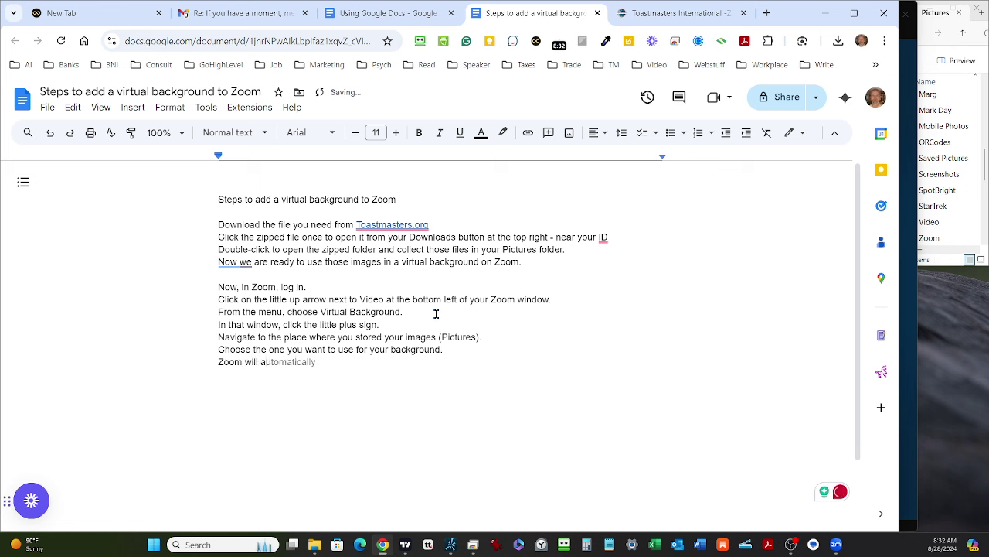
pyautogui.write('ssume you meant right now')
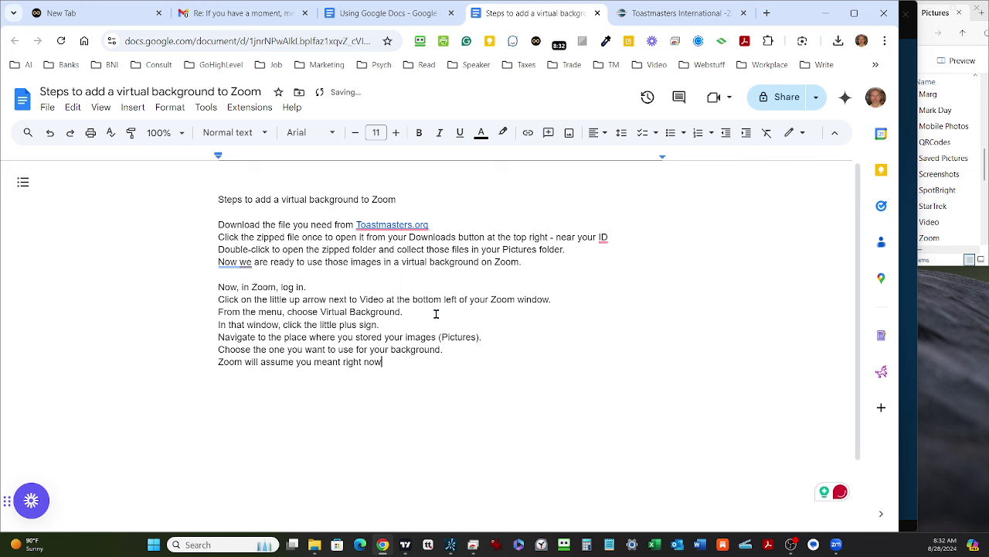
pyautogui.write('!')
# - Add the closing instruction "Repeat this process for other background images you may need for Zoom."
pyautogui.press('Return')
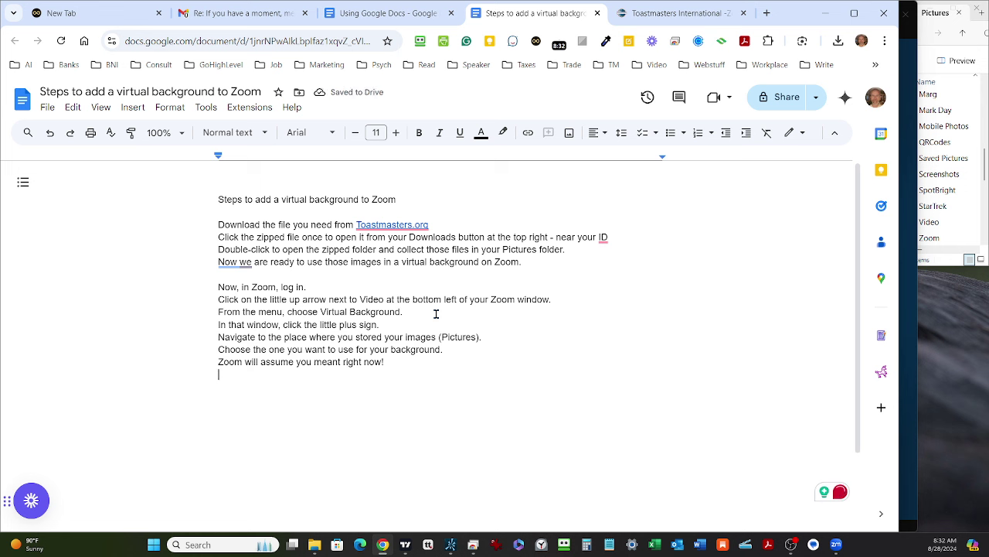
pyautogui.write('Re')
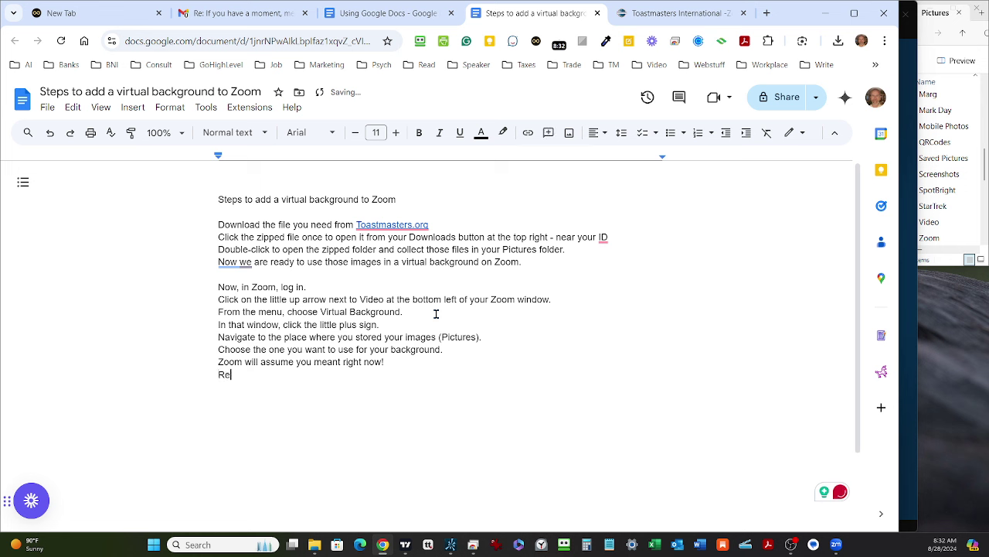
pyautogui.write('peat')
pyautogui.press('Tab')
pyautogui.write('for other back')
pyautogui.press('Tab')
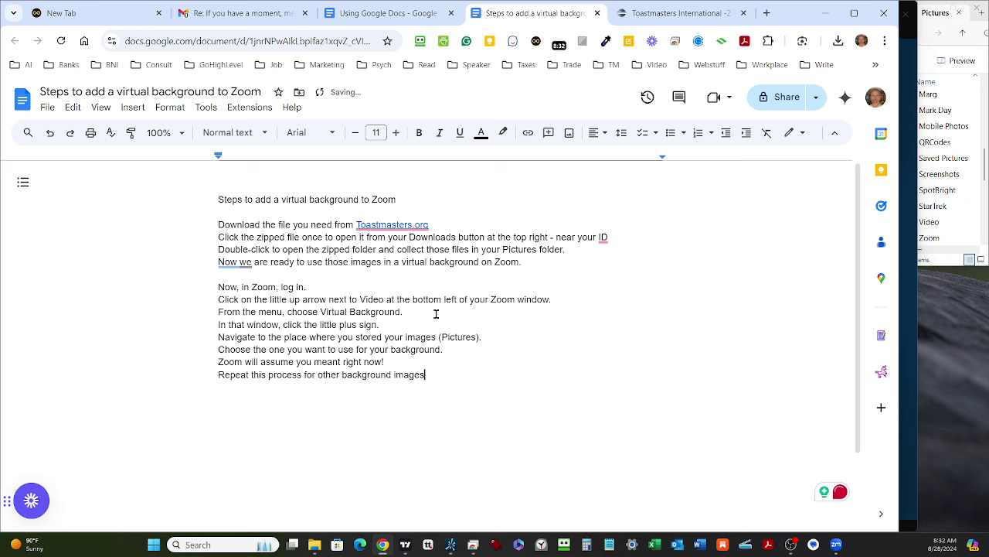
pyautogui.write('you may need for Zoom.')
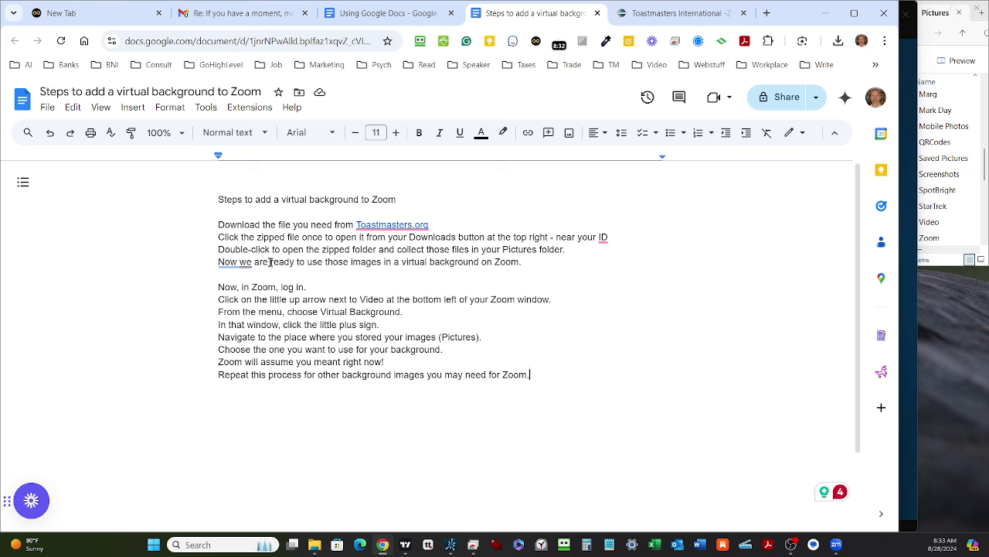
# - Accept the writing suggestions in the first paragraph: "We are ready", "the Downloads button", a comma after "top right" and a period after "ID"
pyautogui.moveTo(240, 262)
pyautogui.click(256, 298)
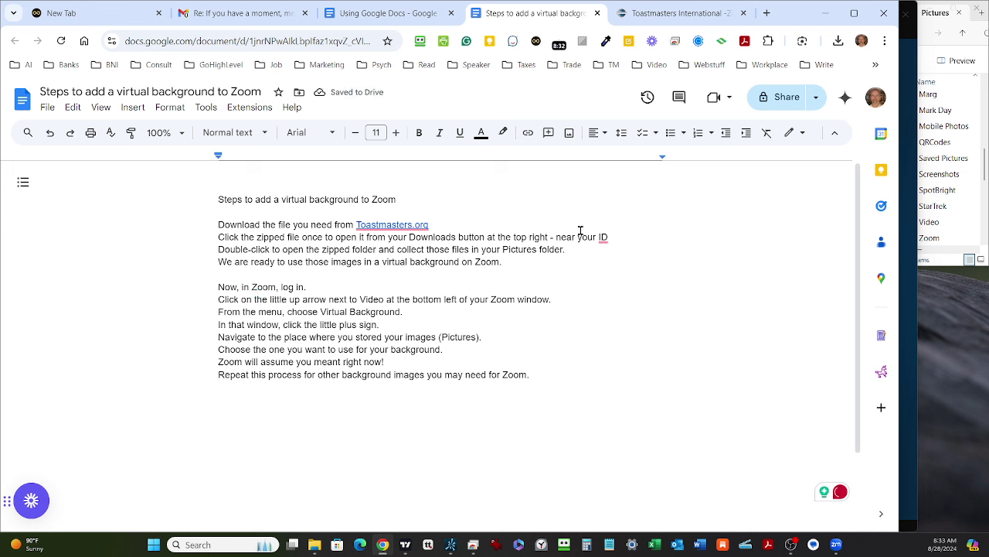
pyautogui.moveTo(604, 237)
pyautogui.click(602, 259)
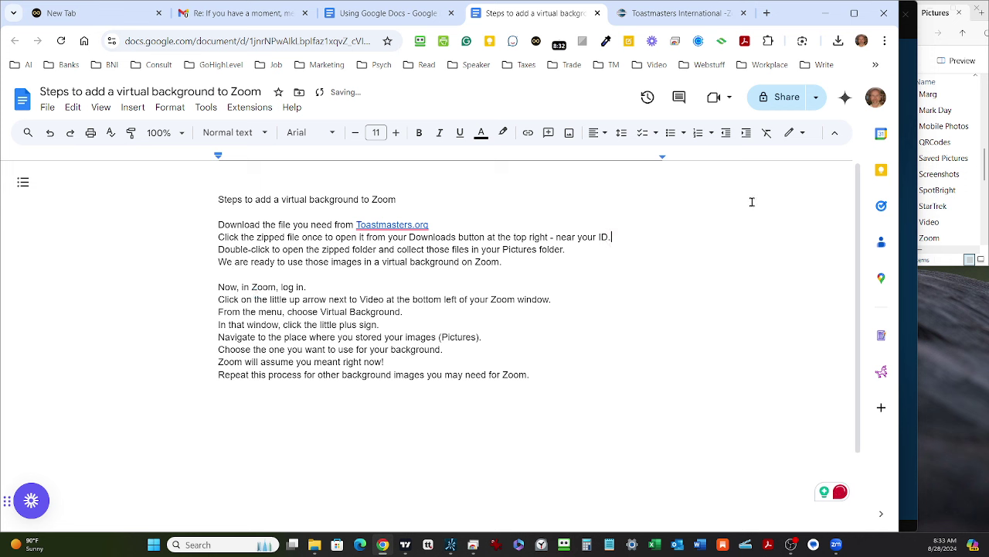
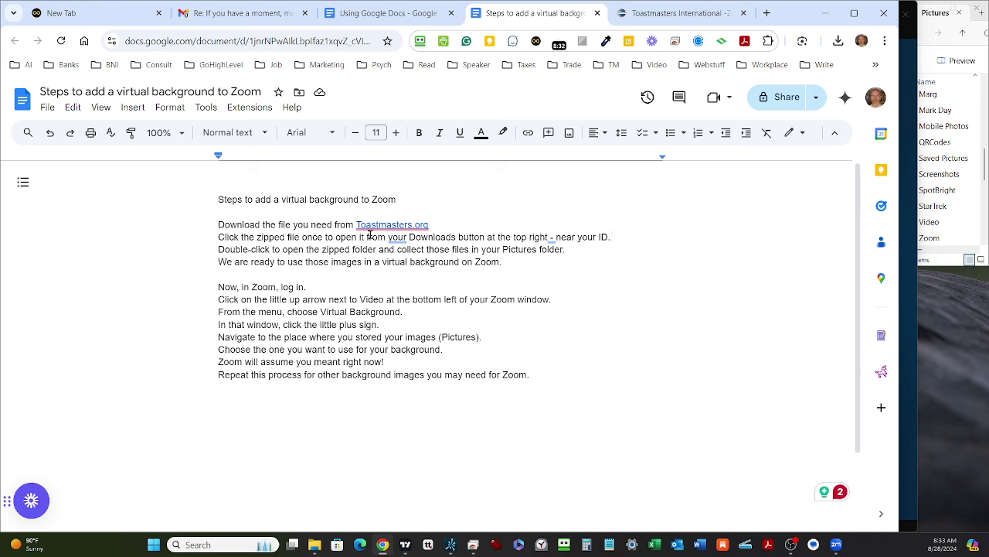
pyautogui.moveTo(399, 235)
pyautogui.click(425, 279)
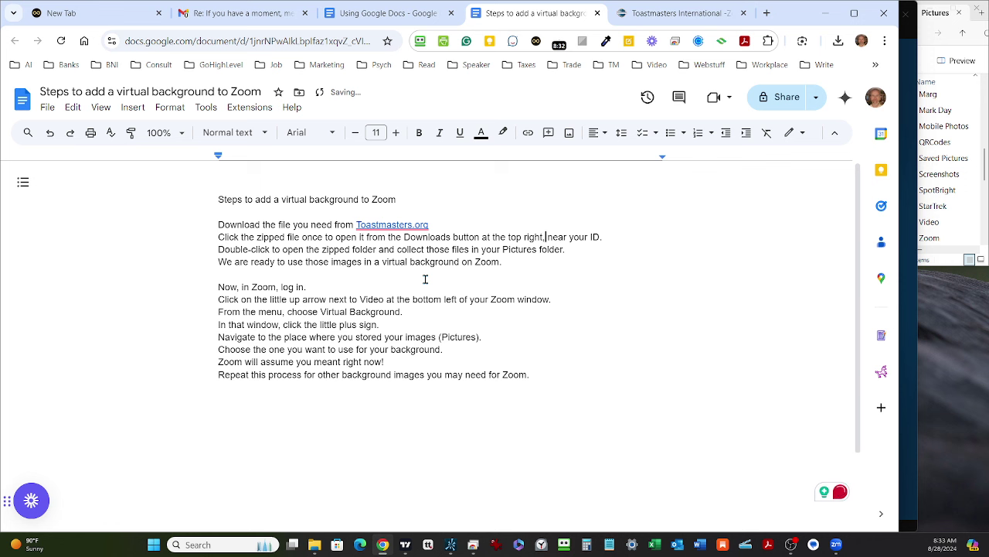
# - Leave a blank line after the last instruction and add the club name "Town & Country"
pyautogui.click(555, 381)
pyautogui.click(554, 378)
pyautogui.press('Return')
pyautogui.press('Return')
pyautogui.write('Toa')
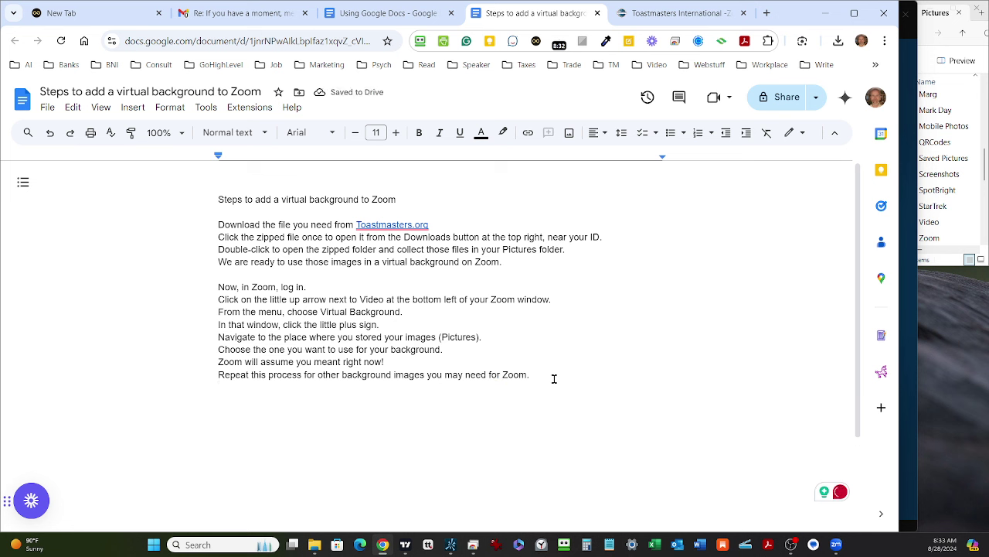
pyautogui.press('BackSpace')
pyautogui.write('wn')
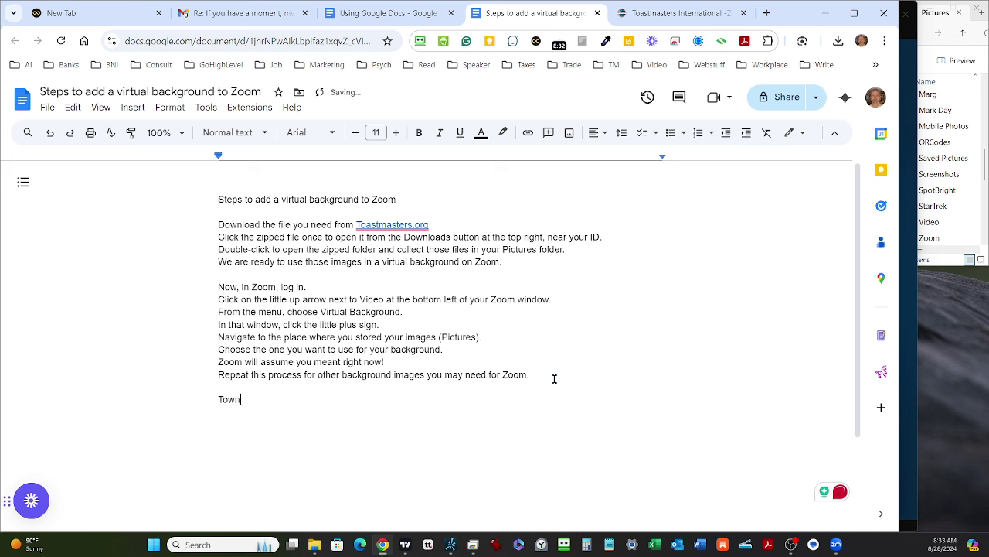
pyautogui.write(' & Country')
# - List the clubs "Palm Springs Toastmasters", "Desert Toasters" and "Road to DTM" on separate lines below Town & Country
pyautogui.press('Return')
pyautogui.write('Palm Springs Toastm')
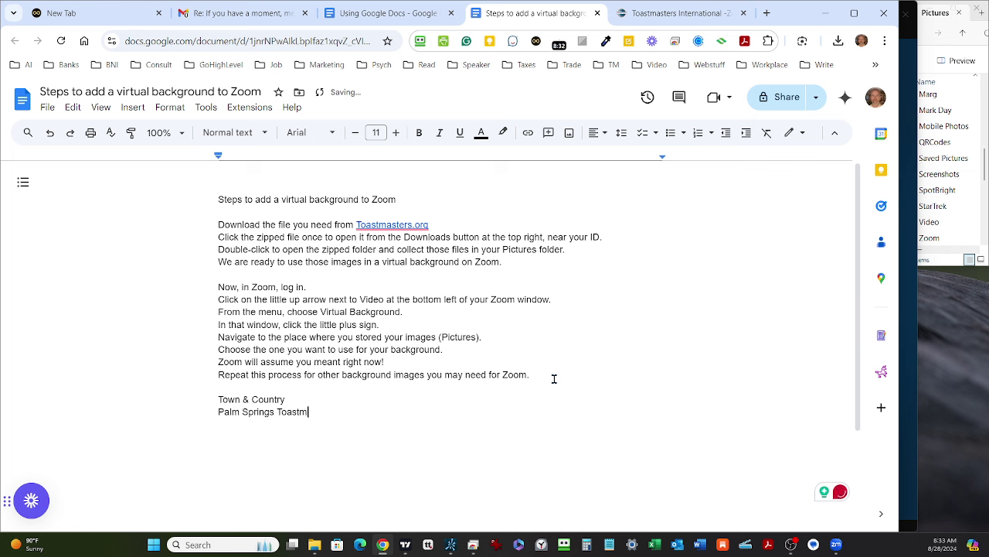
pyautogui.write('asters')
pyautogui.press('Return')
pyautogui.write('Desert T')
pyautogui.write('ters')
pyautogui.press('Return')
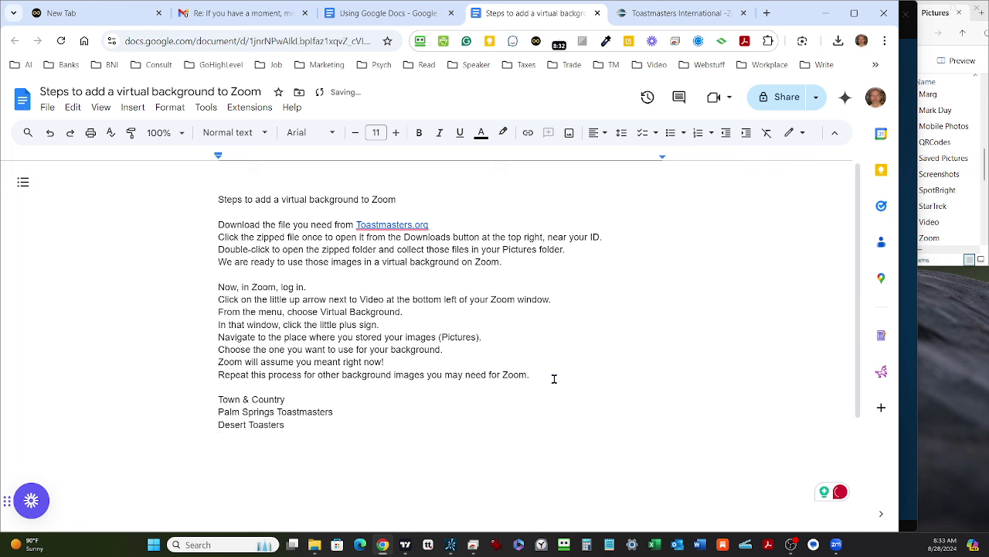
pyautogui.write('Road to DTM')
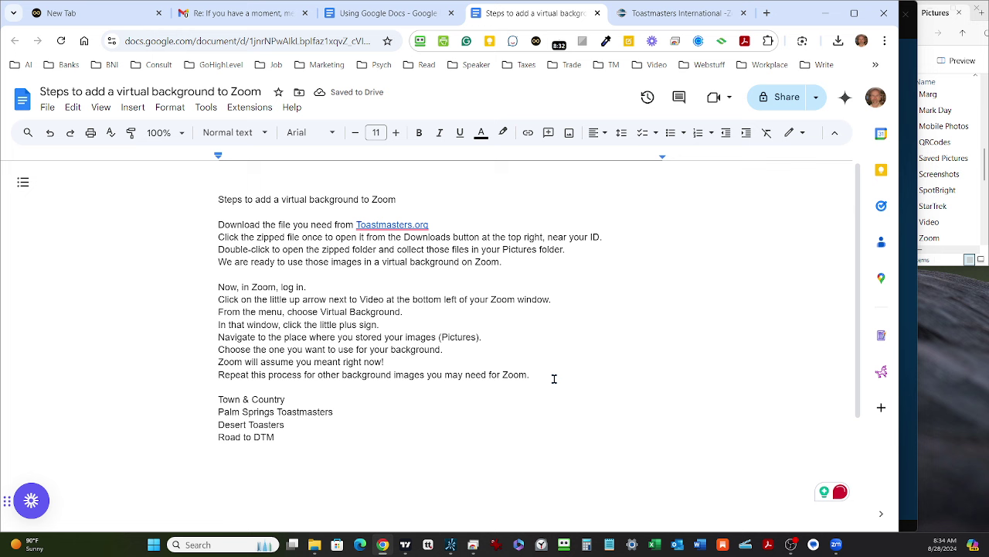
# - Append " - meets only on Zoom" to the Road to DTM line and copy that note to the Town & Country line
pyautogui.write(' - meets only on ')
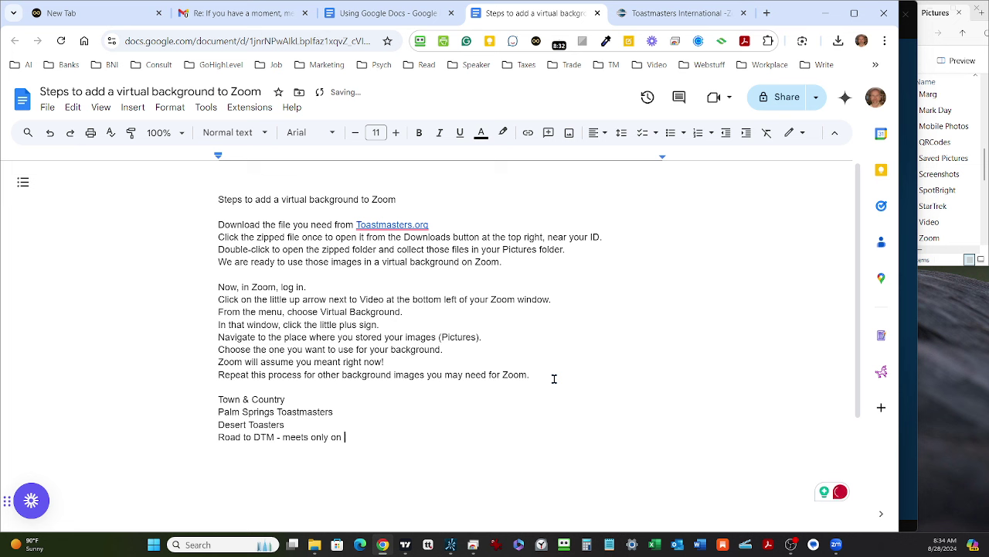
pyautogui.write('Zoom')
pyautogui.keyDown('shift'); pyautogui.click(276, 438); pyautogui.keyUp('shift')
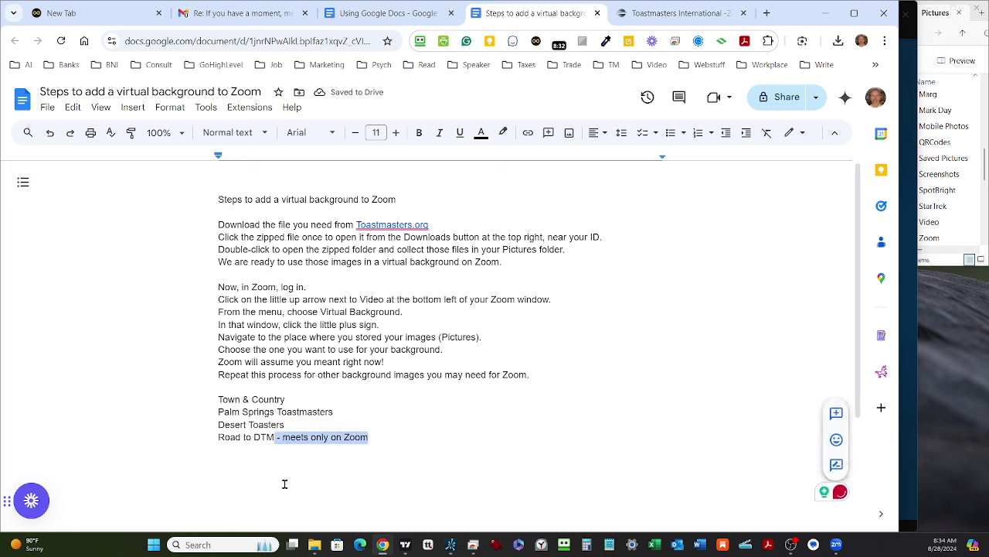
pyautogui.hotkey('ctrl', 'c')
pyautogui.click(288, 400)
pyautogui.hotkey('ctrl', 'v')
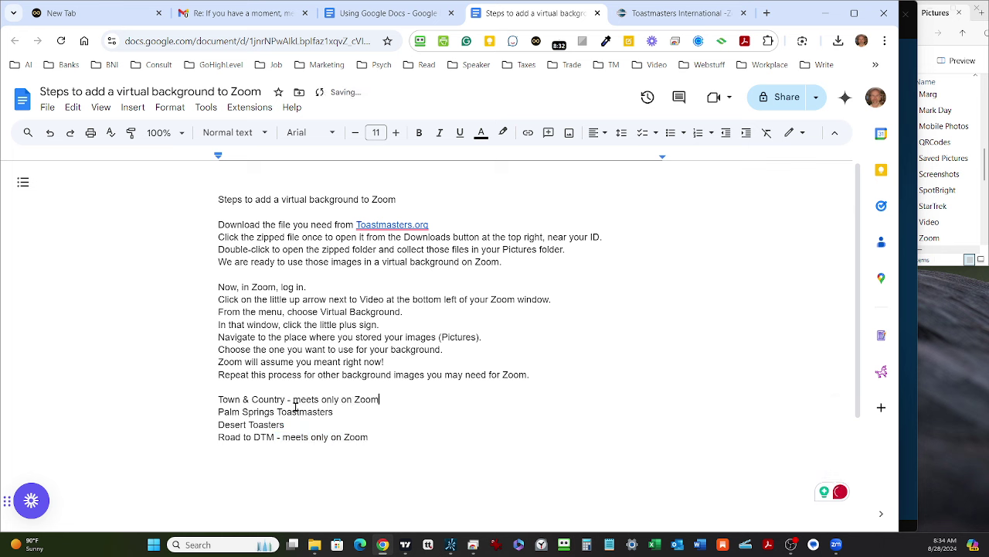
# - Append " - Hybrid" to the Palm Springs Toastmasters line and copy that note to the Desert Toasters line
pyautogui.click(364, 411)
pyautogui.write('- Hybrid')
pyautogui.keyDown('shift'); pyautogui.click(334, 412); pyautogui.keyUp('shift')
pyautogui.hotkey('ctrl', 'c')
pyautogui.click(330, 424)
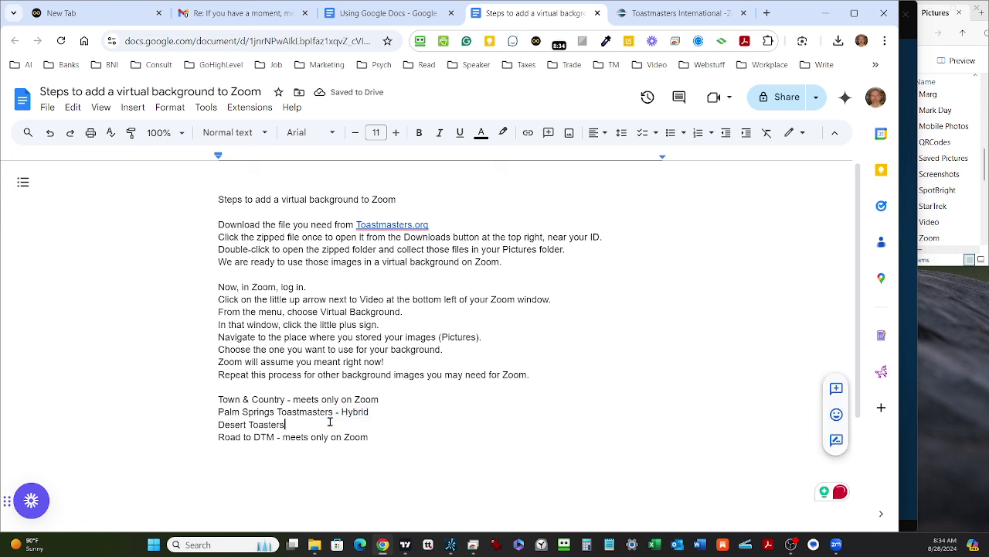
pyautogui.hotkey('ctrl', 'v')
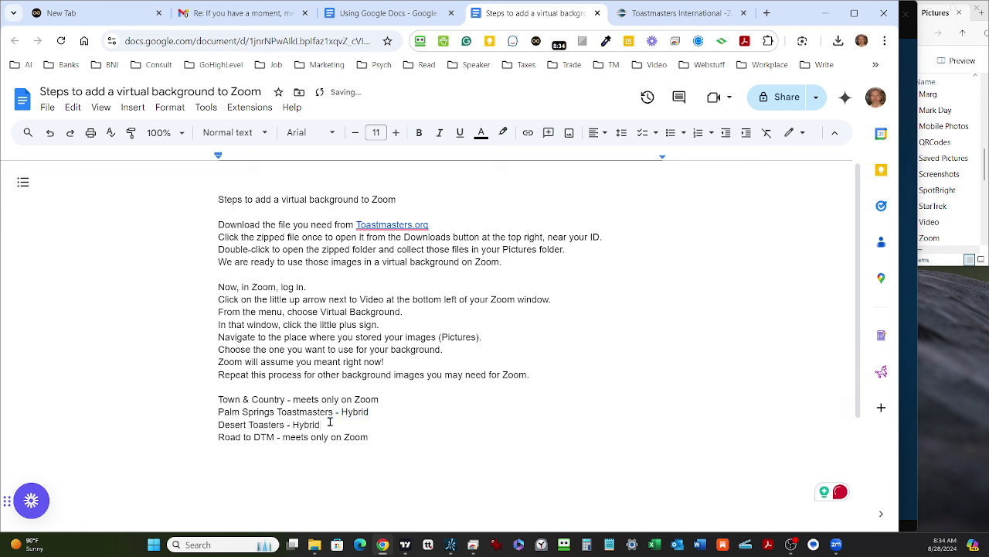
pyautogui.click(410, 441)
pyautogui.moveTo(410, 441); pyautogui.dragTo(207, 401)
pyautogui.click(518, 442)
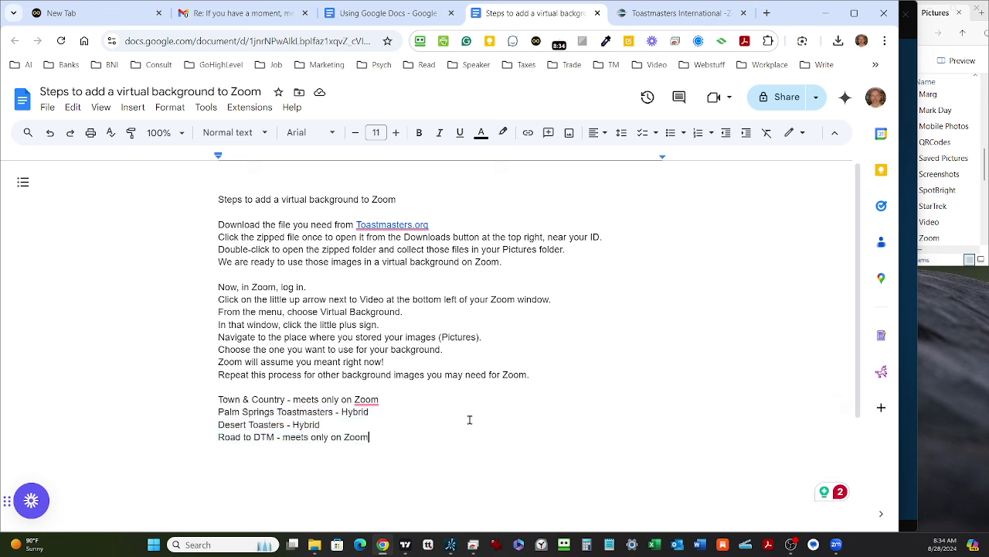
# - End the Town & Country and Road to DTM lines with a period after "Zoom"
pyautogui.click(365, 401)
pyautogui.click(367, 426)
pyautogui.click(370, 437)
pyautogui.write('.')
pyautogui.moveTo(220, 437); pyautogui.dragTo(276, 439)
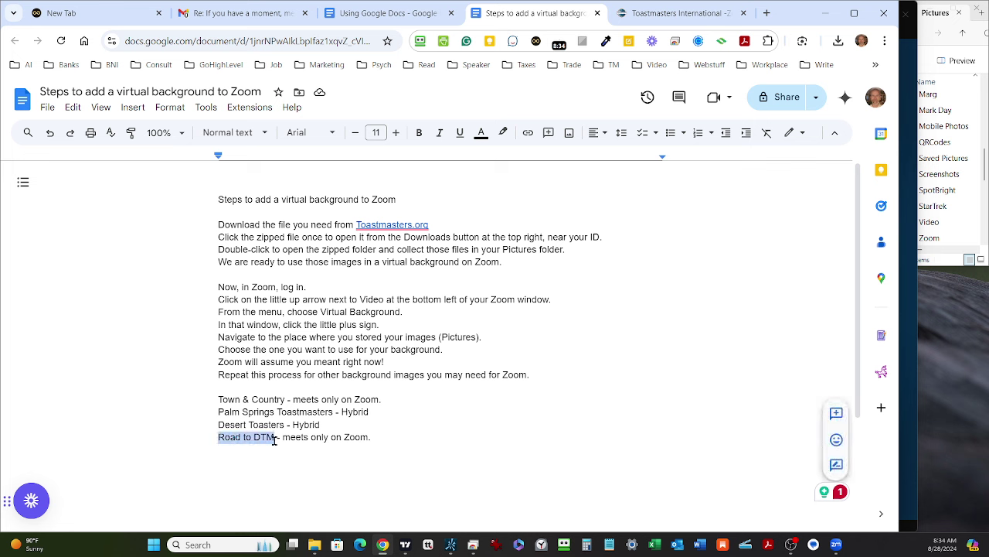
pyautogui.click(421, 451)
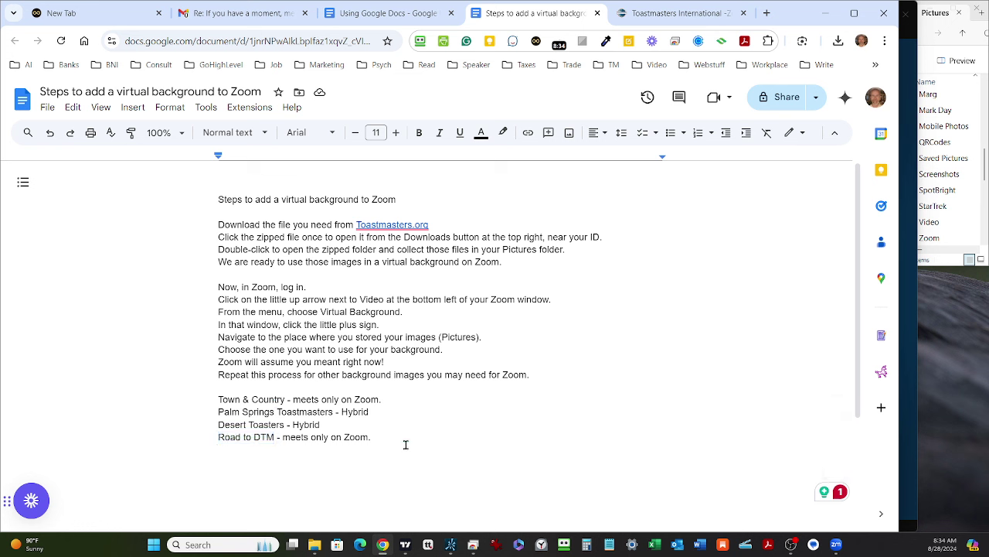